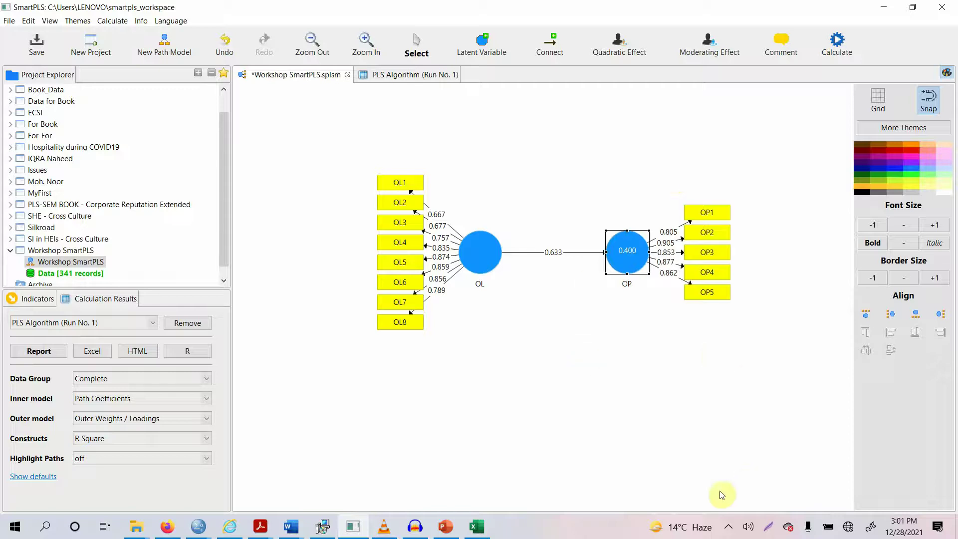
Open the PLS Algorithm results and review the Fornell-Larcker matrix and the construct reliability and validity table.
{"action": "left_click", "coordinate": [728, 530]}
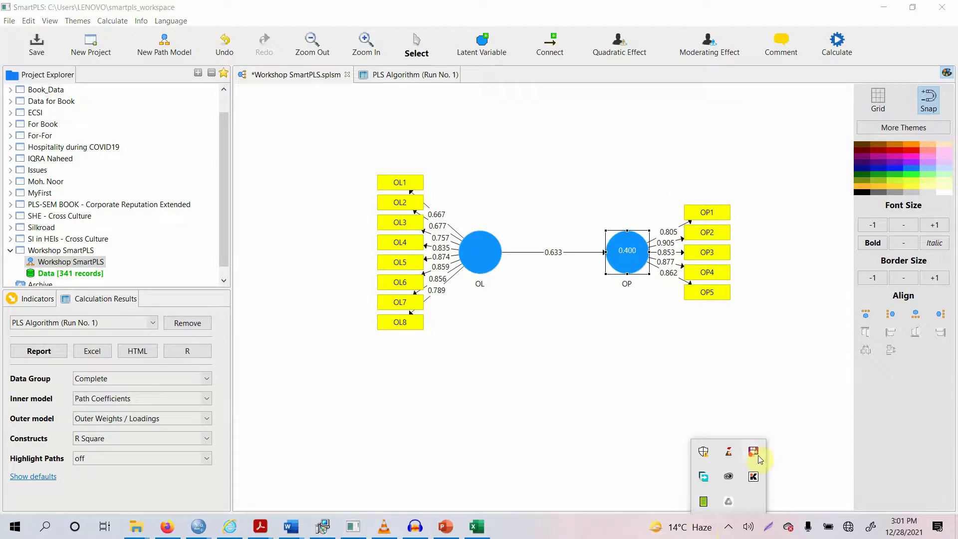
{"action": "left_click", "coordinate": [420, 76]}
{"action": "left_click", "coordinate": [419, 76]}
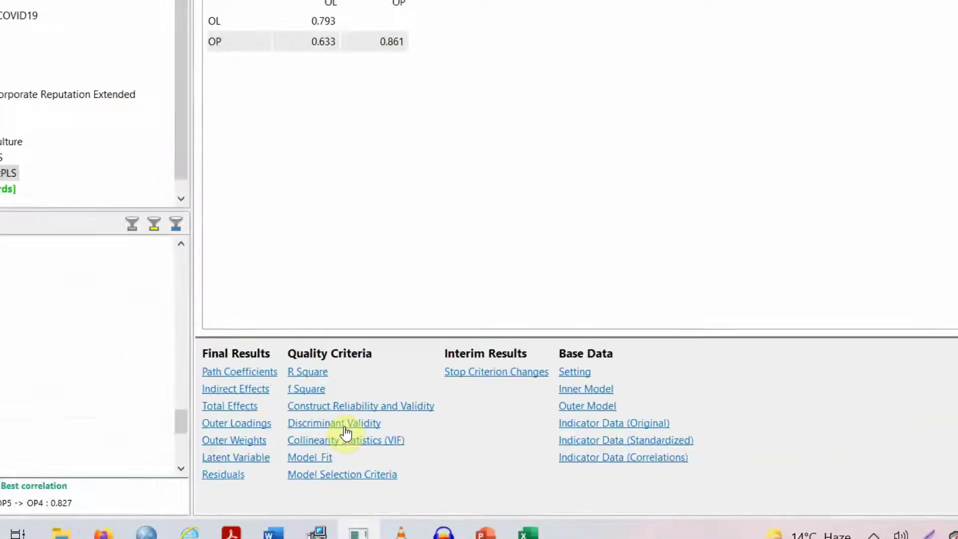
{"action": "left_click", "coordinate": [262, 149]}
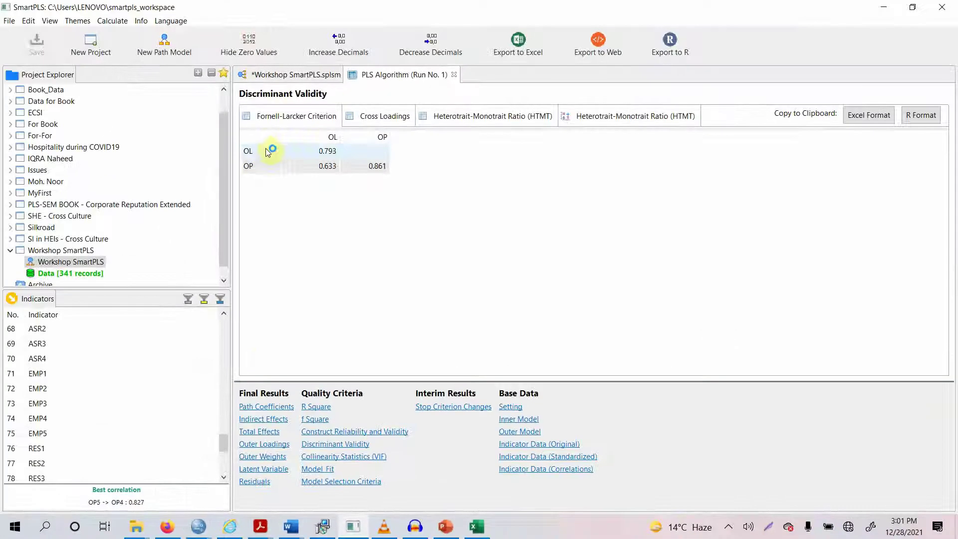
{"action": "left_click", "coordinate": [311, 183]}
{"action": "left_click", "coordinate": [368, 153]}
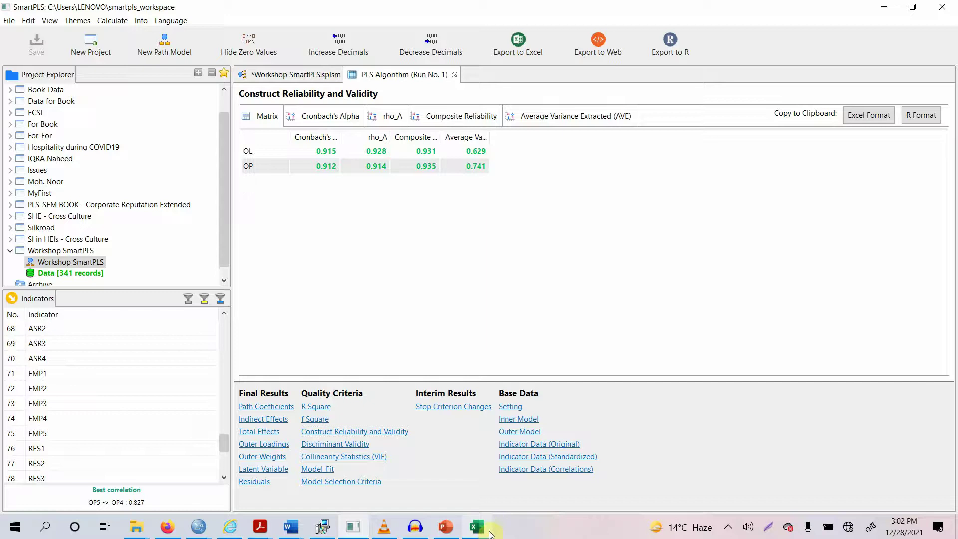
Switch to Excel and enter OL's average variance extracted, 0.629, in cell F15 beside the Sqrt result.
{"action": "left_click", "coordinate": [487, 531]}
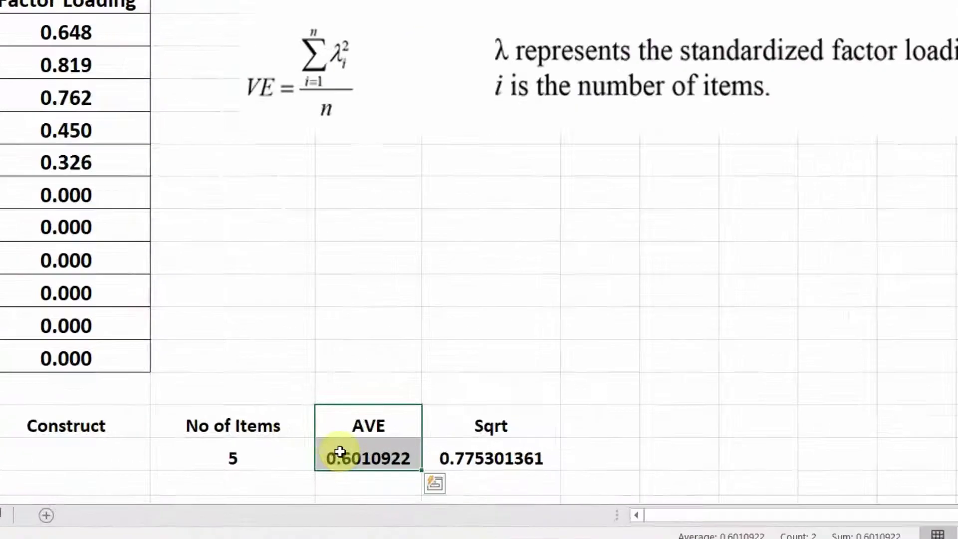
{"action": "left_click", "coordinate": [665, 414]}
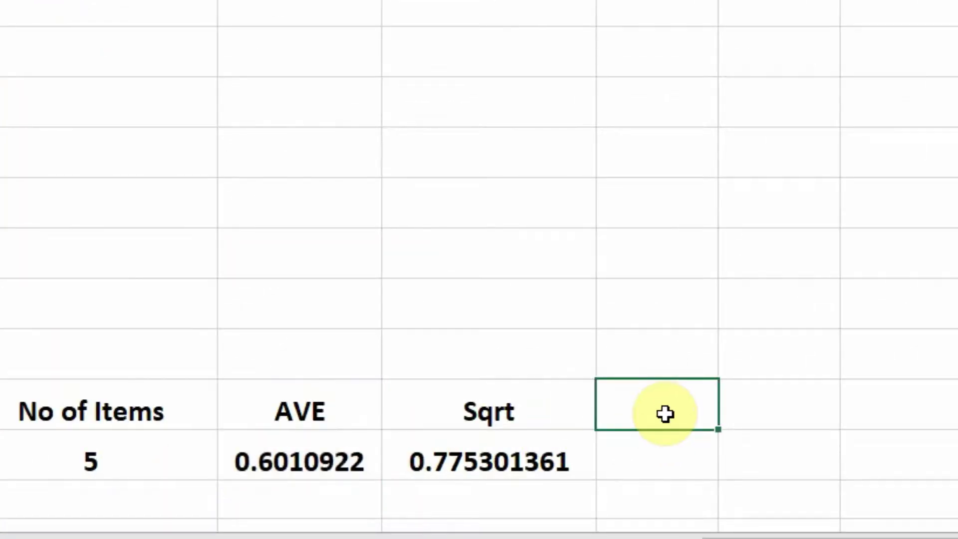
{"action": "key", "text": "Down"}
{"action": "type", "text": "0"}
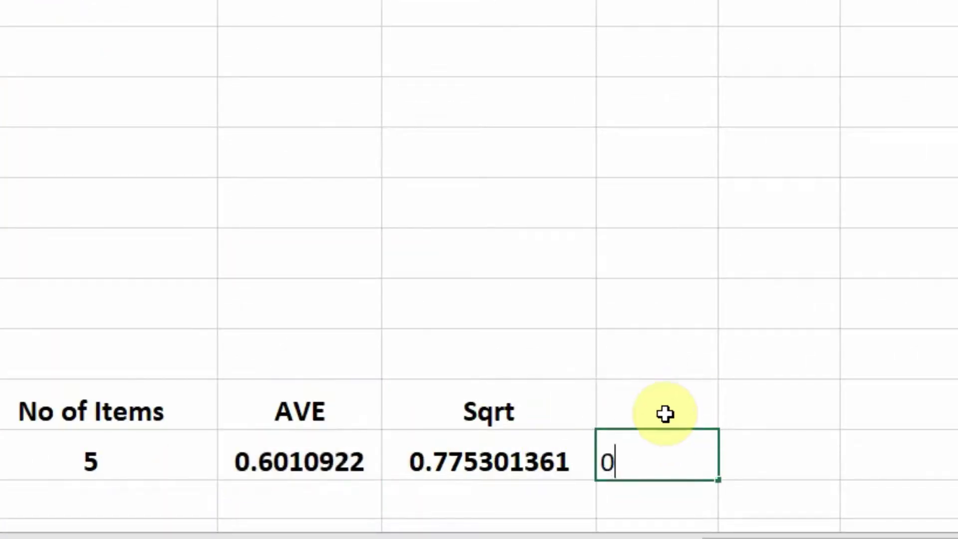
{"action": "type", "text": ".629"}
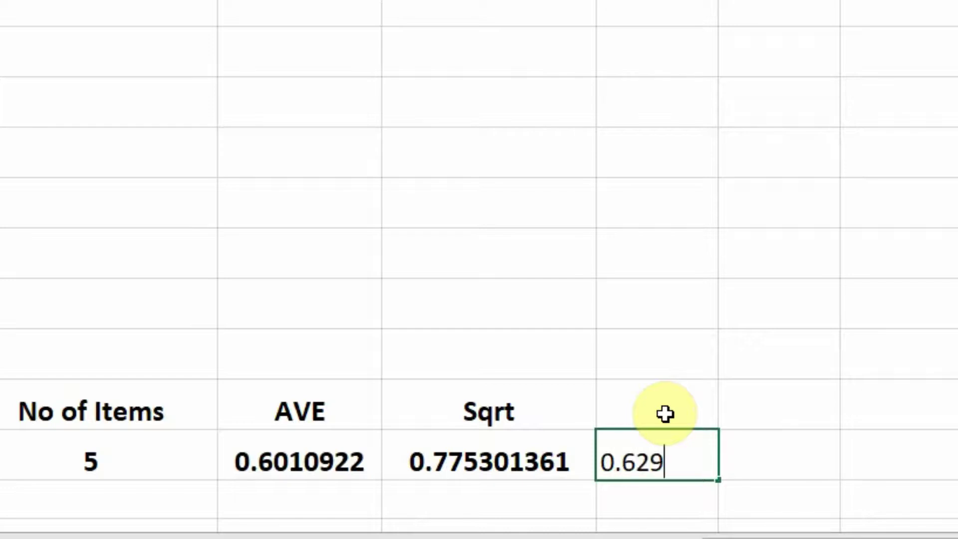
{"action": "key", "text": "Return"}
Calculate the square root of F15 in the adjacent cell with the formula =Sqrt(F15).
{"action": "key", "text": "Up"}
{"action": "key", "text": "Right"}
{"action": "type", "text": "="}
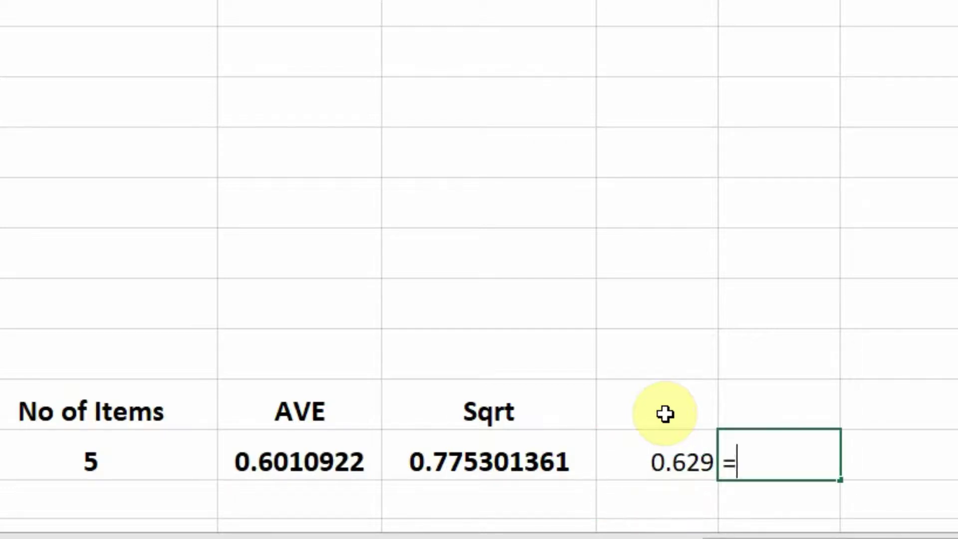
{"action": "type", "text": "Sqrt("}
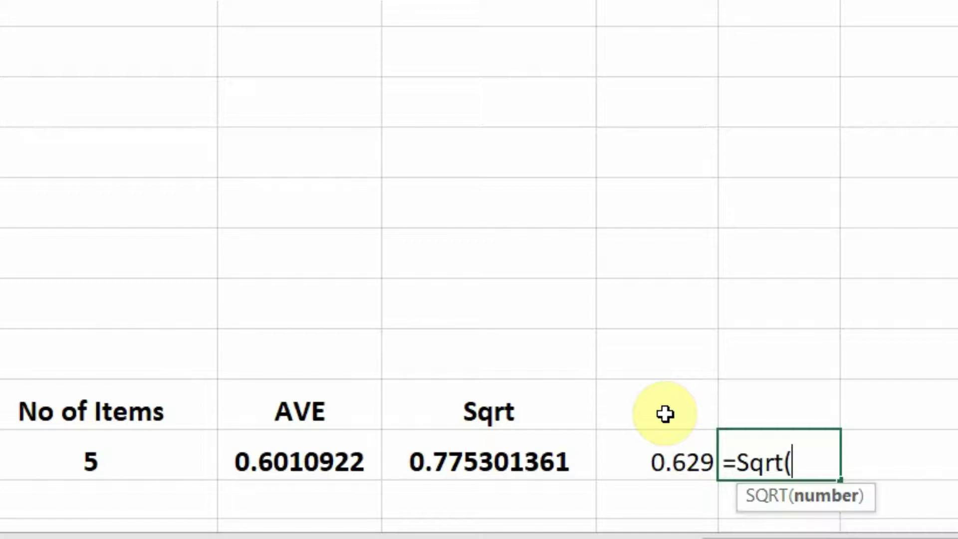
{"action": "left_click", "coordinate": [686, 472]}
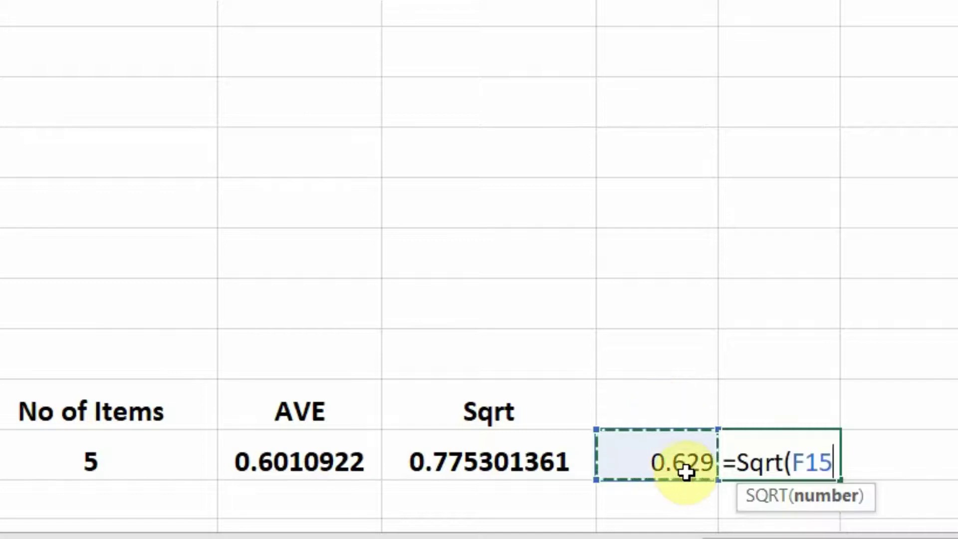
{"action": "type", "text": ")"}
{"action": "key", "text": "Return"}
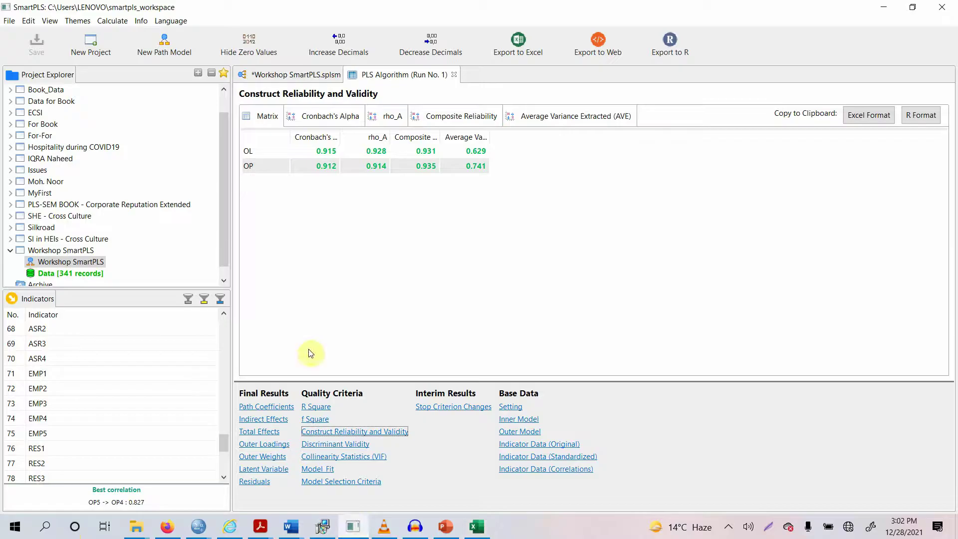
Reopen SmartPLS's Discriminant Validity results and frame OL's diagonal Fornell-Larcker value with a temporary screen capture selection.
{"action": "left_click", "coordinate": [333, 444]}
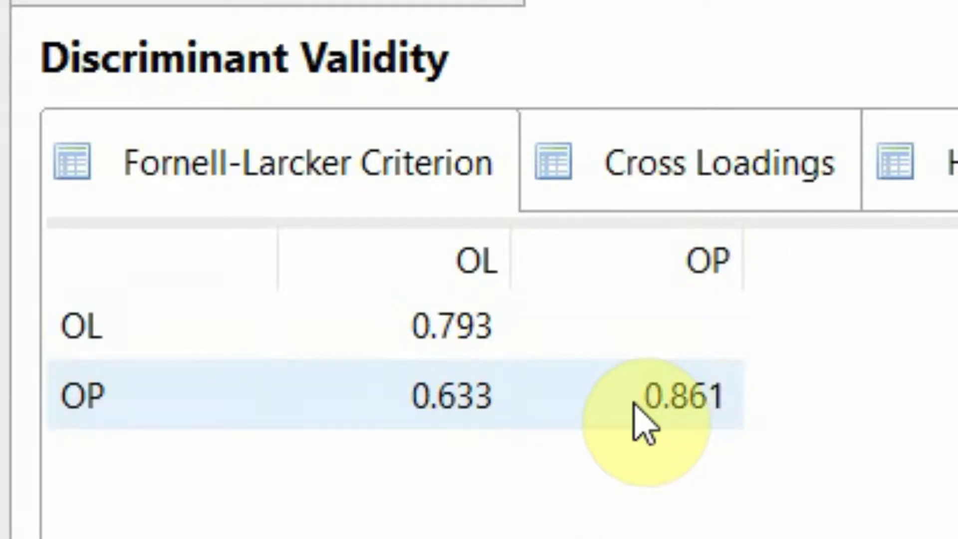
{"action": "key", "text": "Print"}
{"action": "left_click_drag", "start_coordinate": [362, 272], "coordinate": [529, 376]}
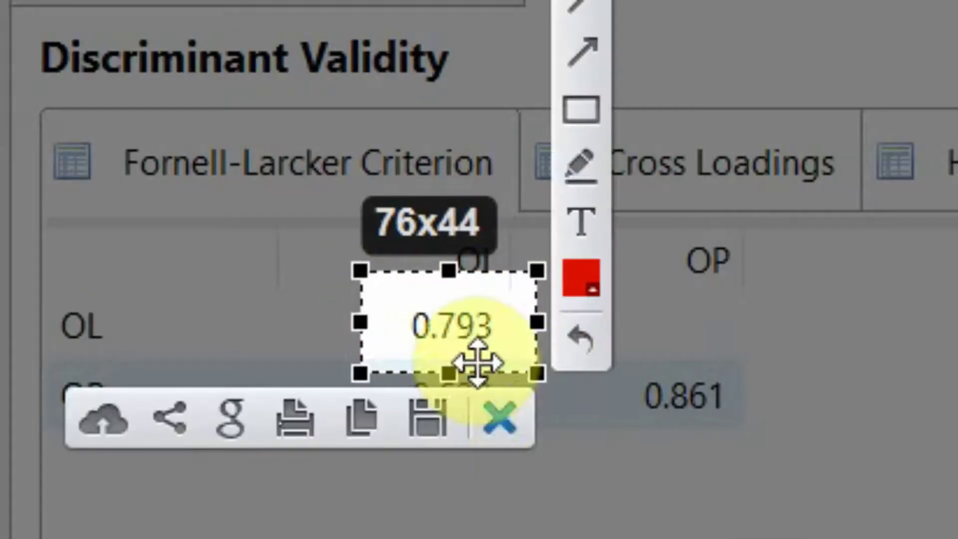
{"action": "left_click", "coordinate": [488, 443]}
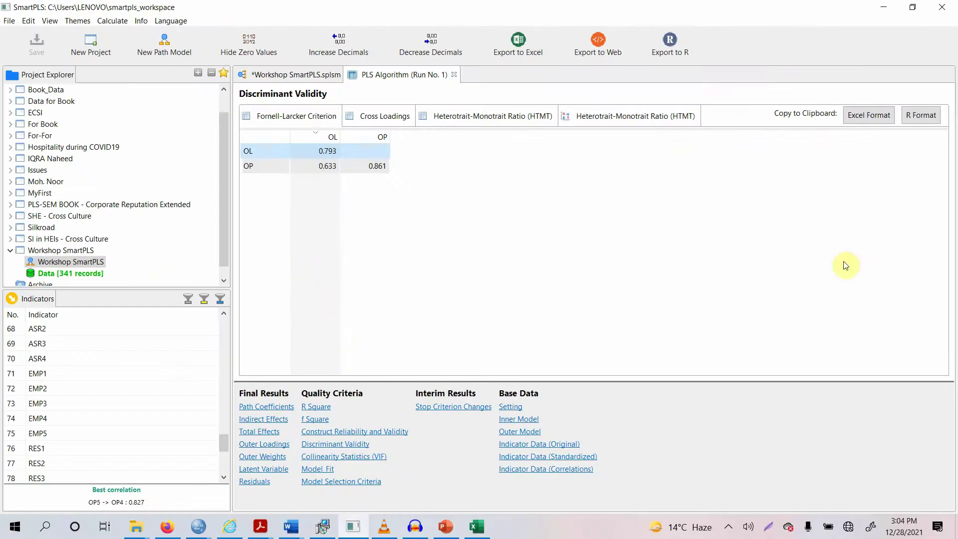
Annotate a screen capture with "The Square root of AVE for the construct should be higher than its correlation with the orhter constrcuts in the study".
{"action": "key", "text": "Print"}
{"action": "left_click_drag", "start_coordinate": [328, 213], "coordinate": [828, 290]}
{"action": "type", "text": "The Square r"}
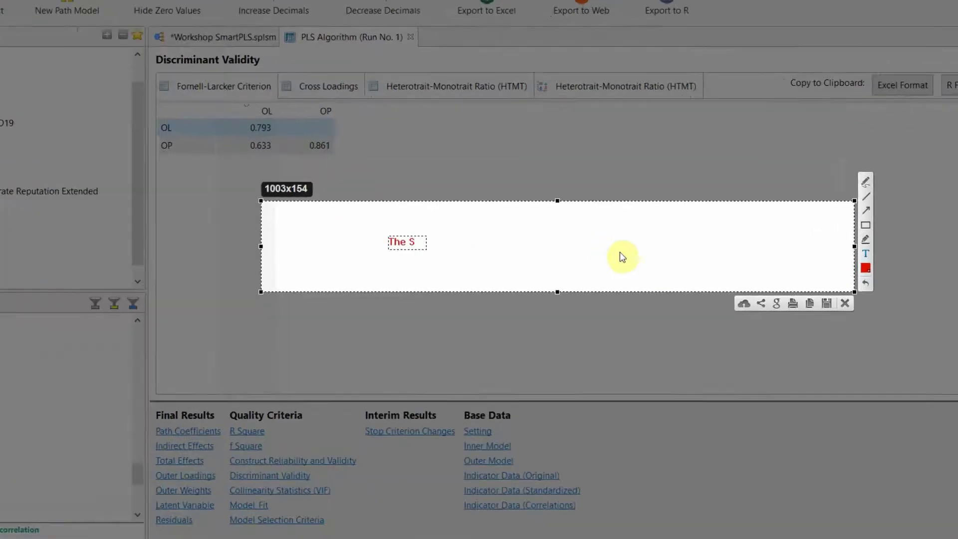
{"action": "type", "text": "oot of AVE"}
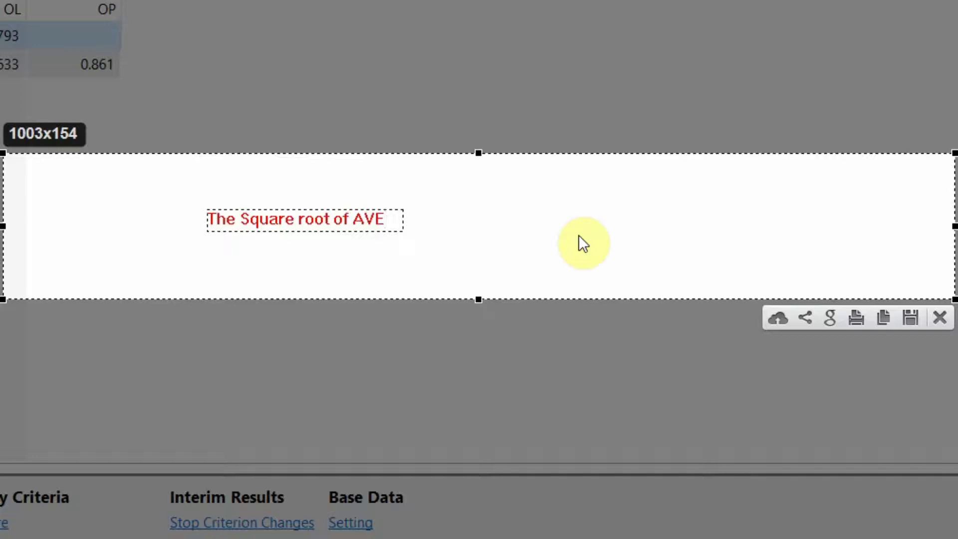
{"action": "type", "text": " for "}
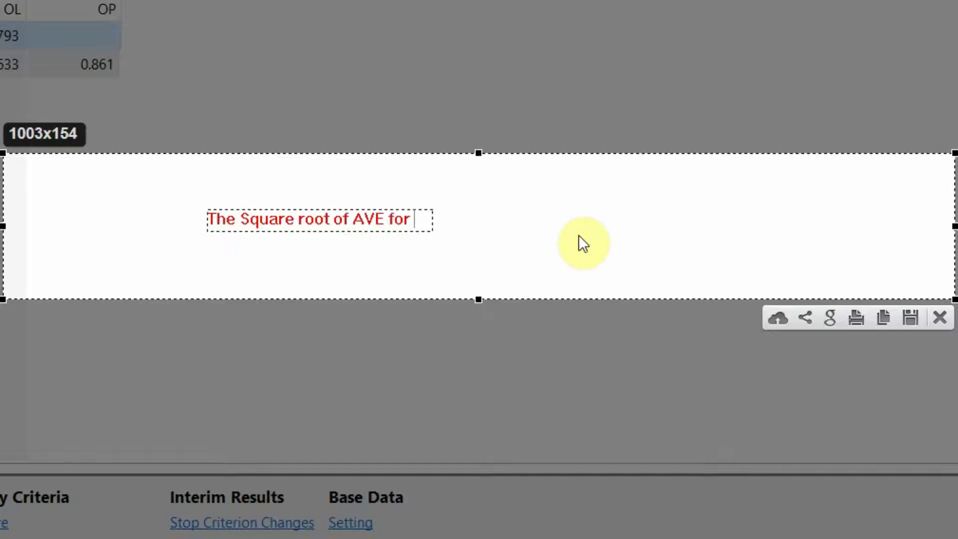
{"action": "type", "text": "the const"}
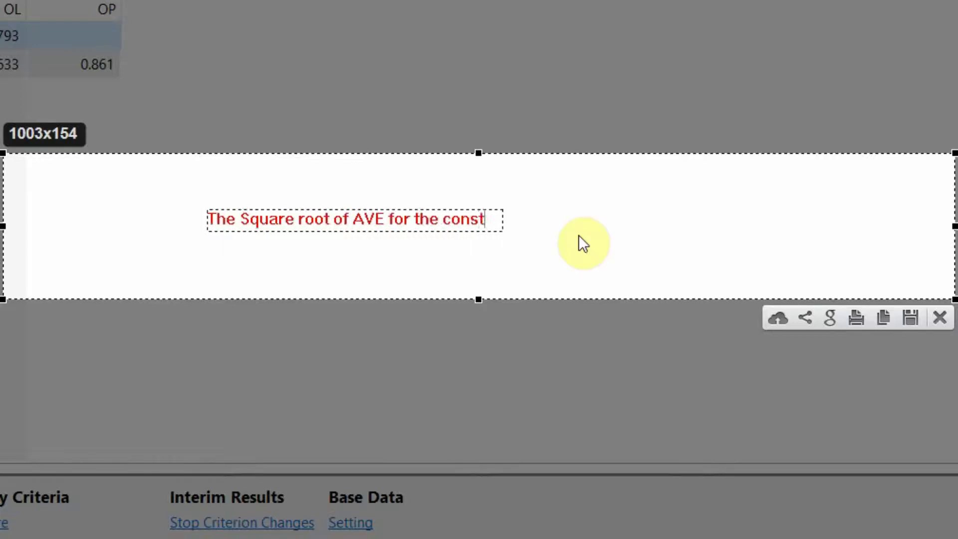
{"action": "type", "text": "ruct s"}
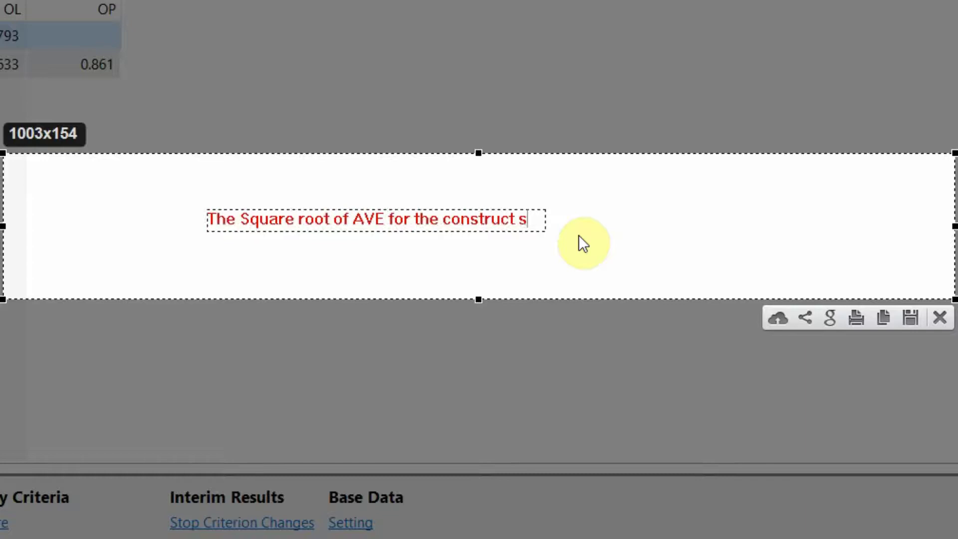
{"action": "type", "text": "hould be "}
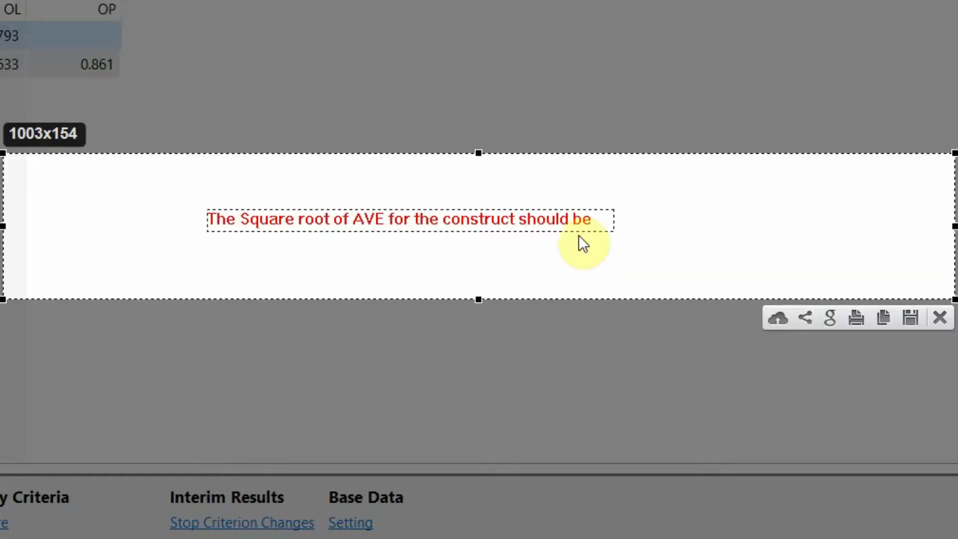
{"action": "type", "text": "higher than"}
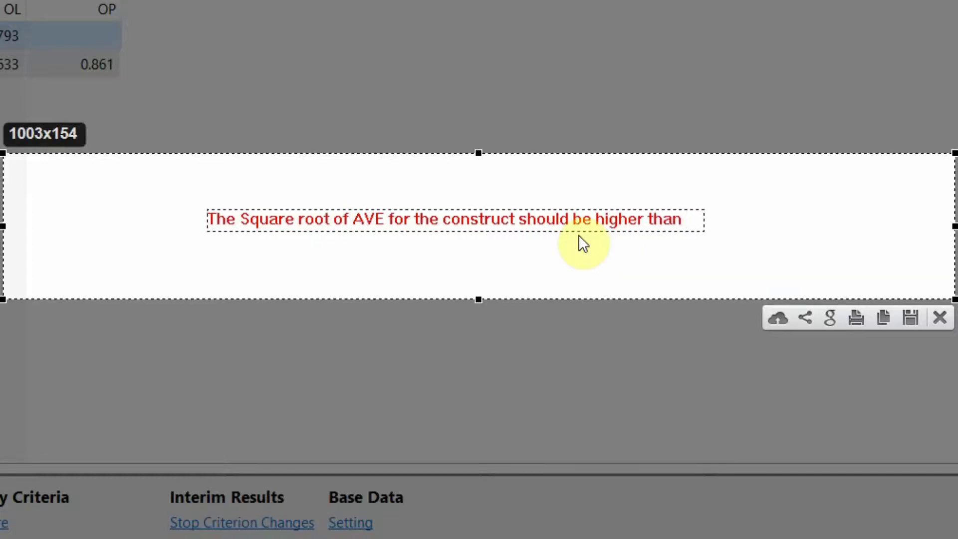
{"action": "type", "text": " its corre"}
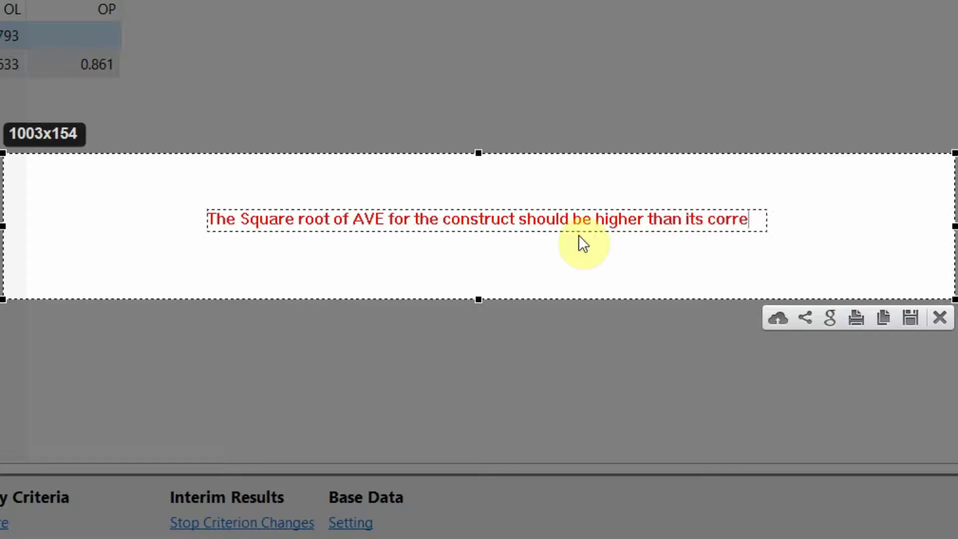
{"action": "type", "text": "lation with the "}
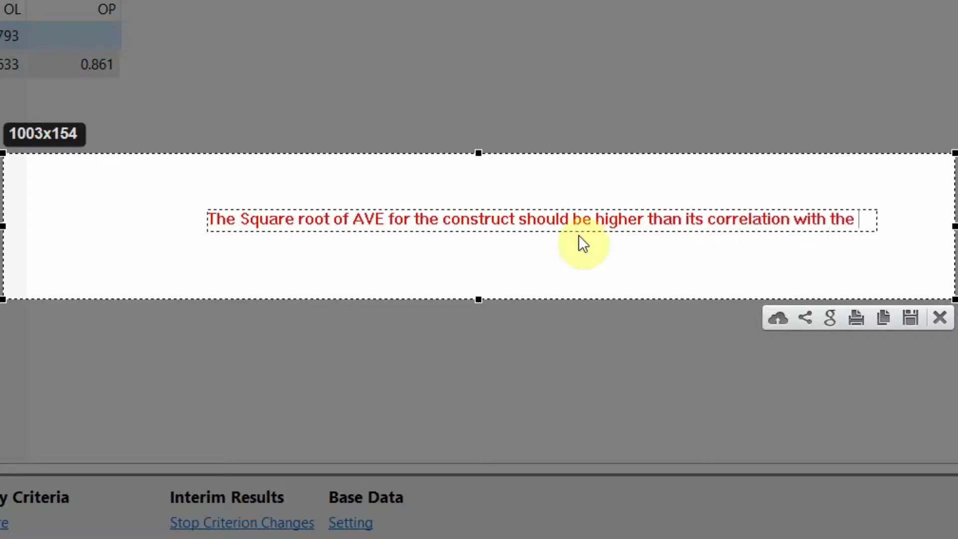
{"action": "type", "text": "orhter constr"}
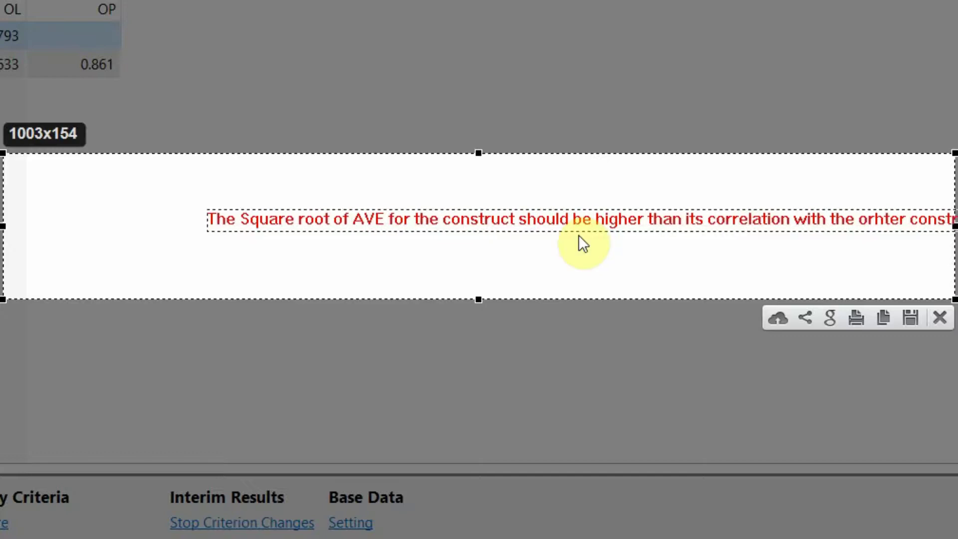
{"action": "type", "text": "ucts in the study"}
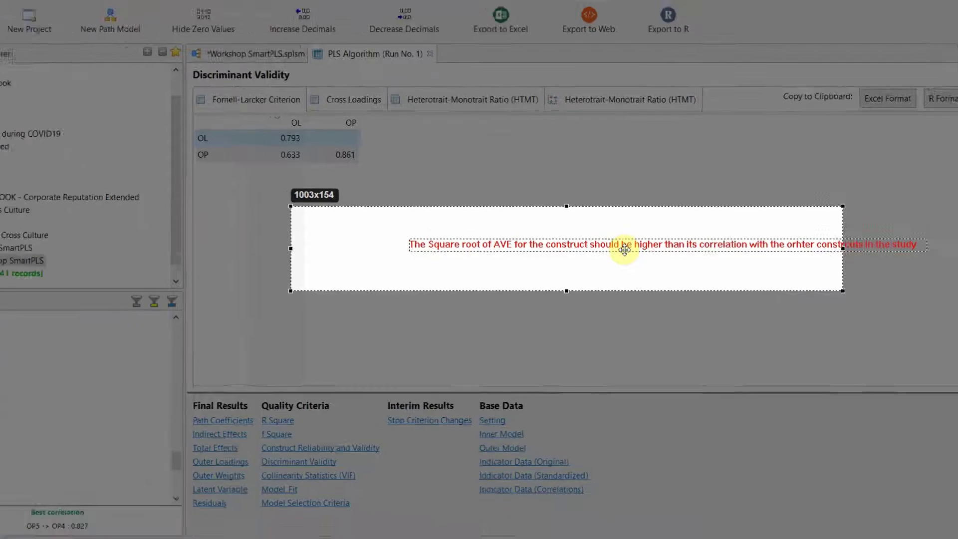
Shift the text note to fit inside the capture area and discard the annotated screen capture.
{"action": "mouse_move", "coordinate": [624, 250]}
{"action": "left_mouse_down"}
{"action": "mouse_move", "coordinate": [496, 250]}
{"action": "mouse_move", "coordinate": [524, 250]}
{"action": "left_mouse_up"}
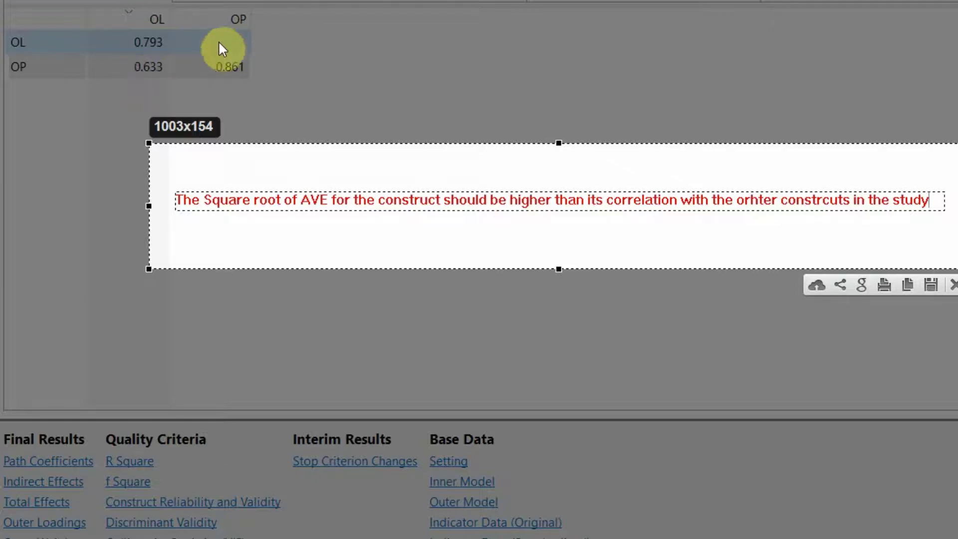
{"action": "left_click", "coordinate": [200, 34]}
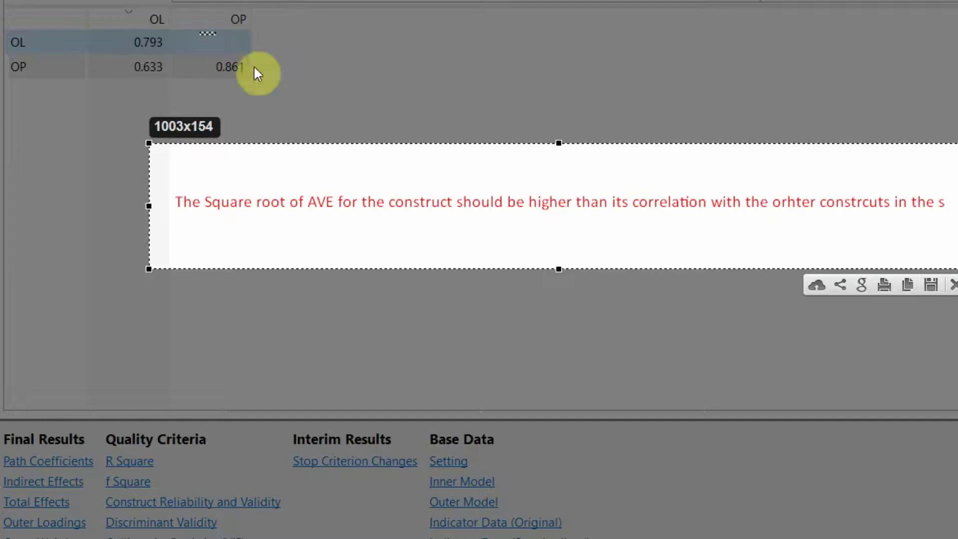
{"action": "key", "text": "Escape"}
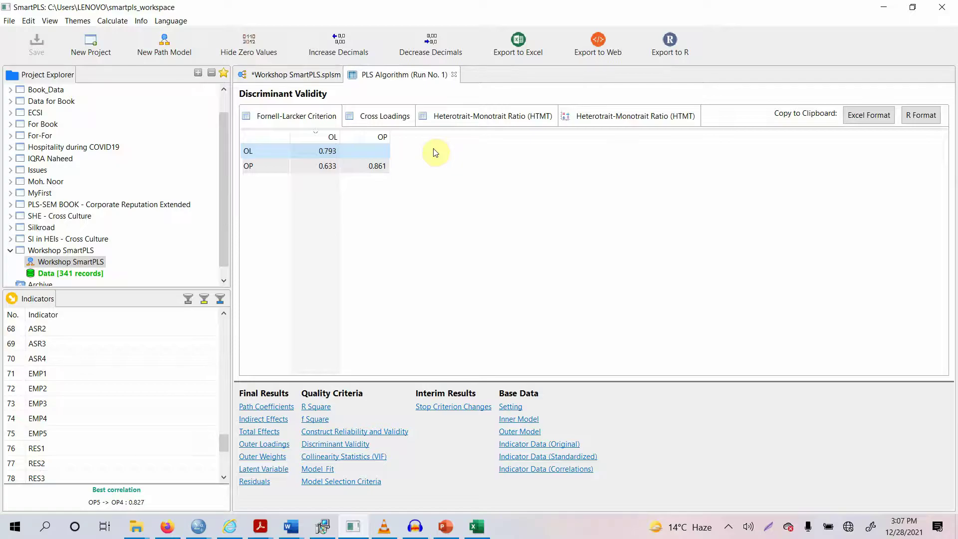
Return to the Workshop SmartPLS path model and add indicators ASR1 to ASR4 as a new latent variable below OL.
{"action": "left_click", "coordinate": [278, 76]}
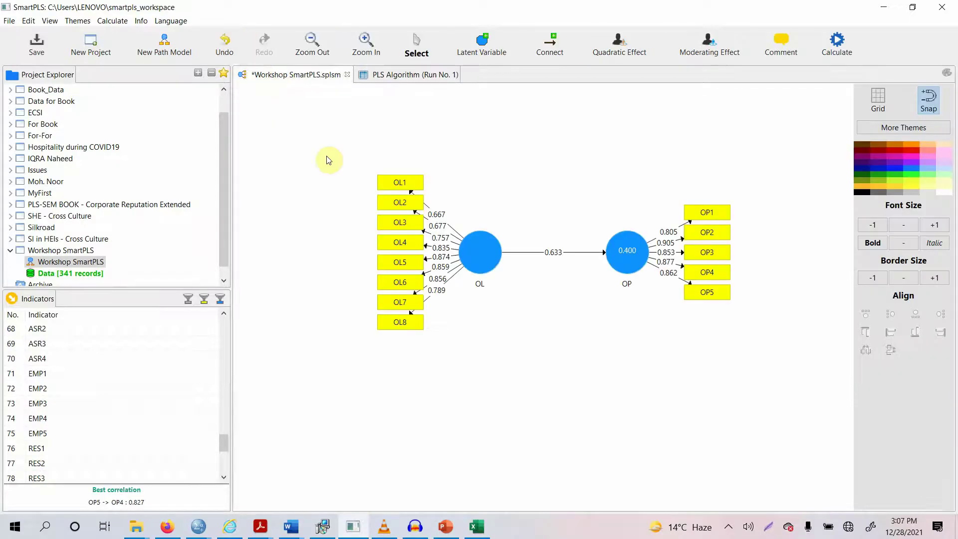
{"action": "left_click", "coordinate": [32, 304]}
{"action": "scroll", "coordinate": [99, 392], "scroll_direction": "down", "scroll_amount": 8}
{"action": "scroll", "coordinate": [101, 398], "scroll_direction": "up", "scroll_amount": 3}
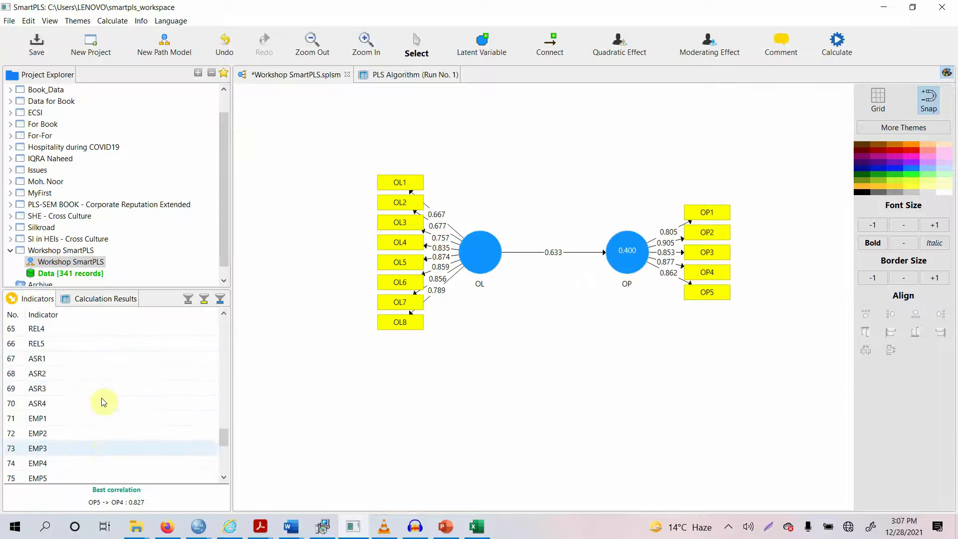
{"action": "left_click_drag", "start_coordinate": [59, 364], "coordinate": [474, 402]}
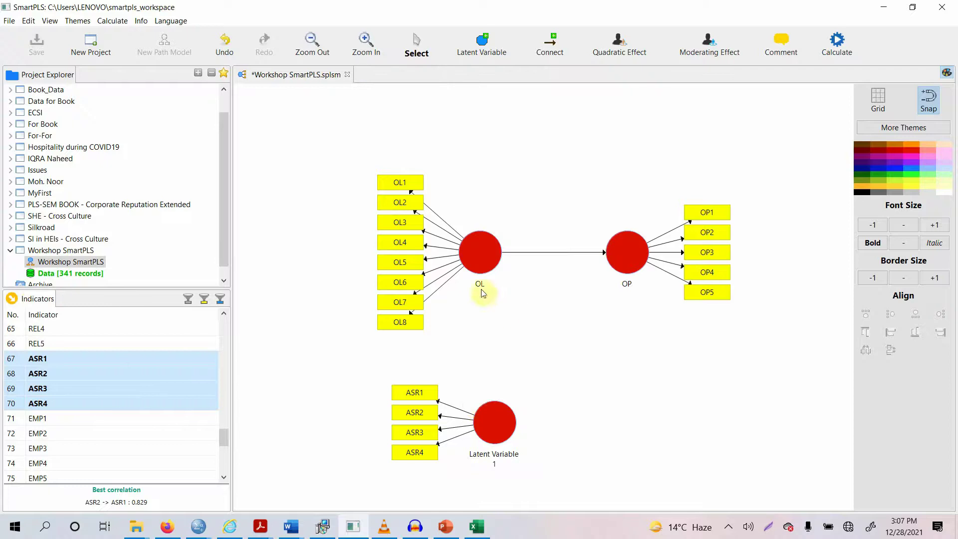
Connect the new latent variable with the ASR indicators to the OP construct.
{"action": "left_click", "coordinate": [552, 50]}
{"action": "left_click", "coordinate": [506, 409]}
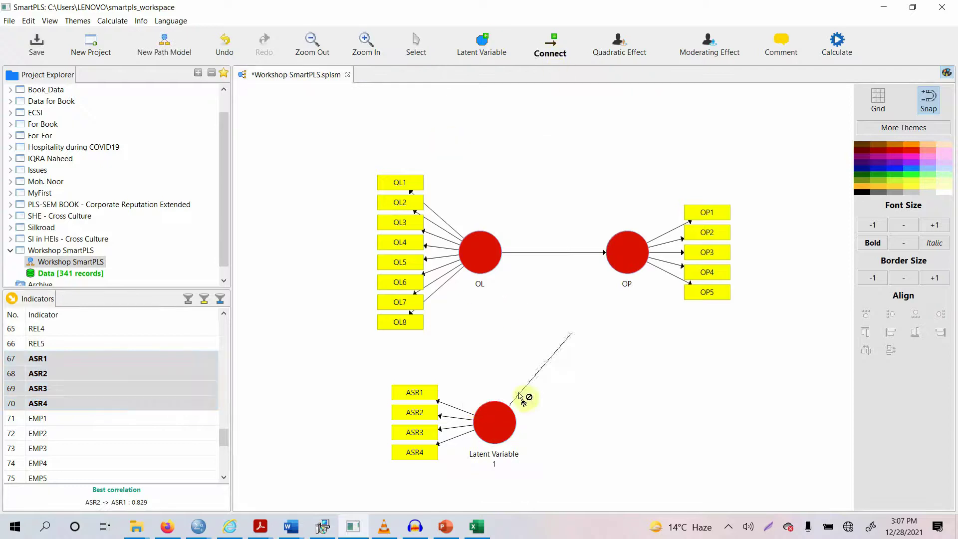
{"action": "left_click", "coordinate": [625, 252]}
Rename the latent variable with the ASR indicators as ASR and align it directly below OL.
{"action": "left_click", "coordinate": [417, 45]}
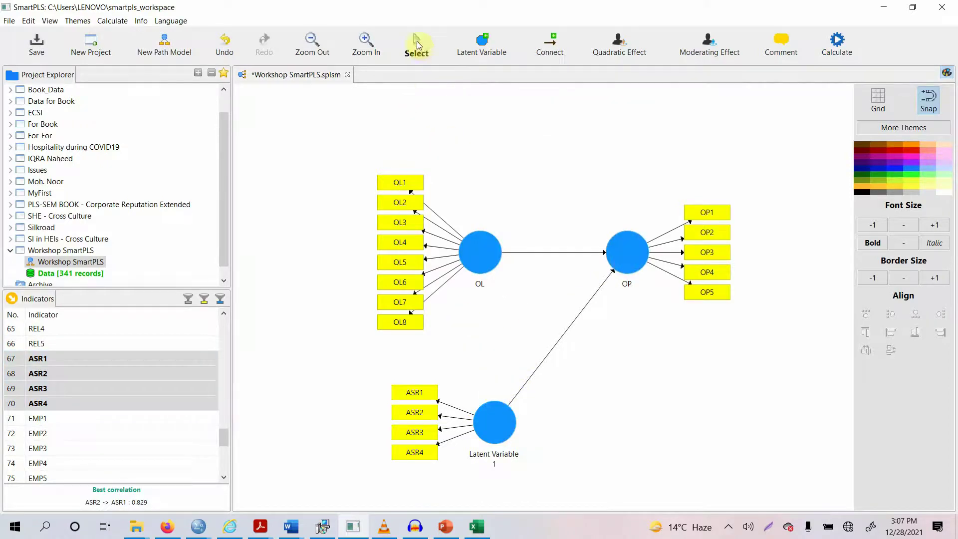
{"action": "right_click", "coordinate": [495, 419]}
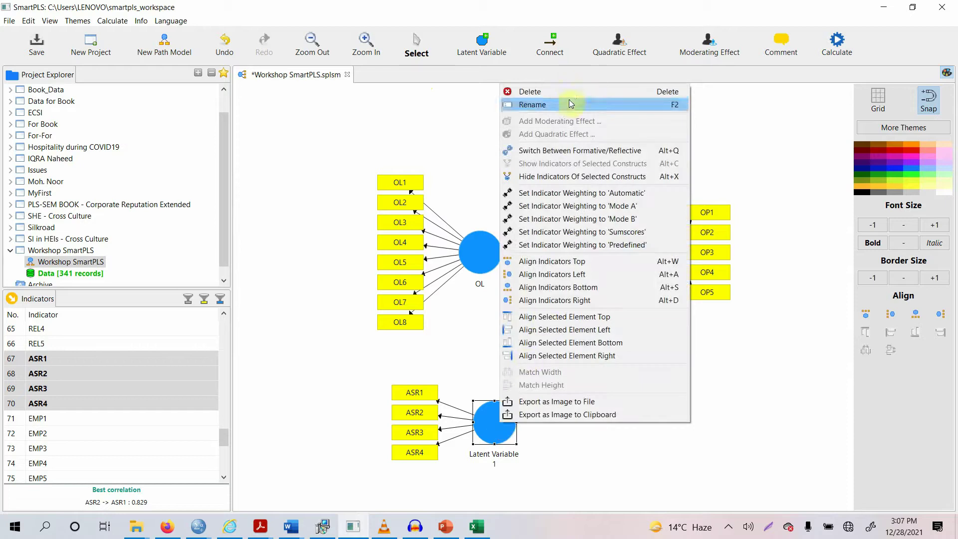
{"action": "left_click", "coordinate": [569, 100]}
{"action": "type", "text": "ASR"}
{"action": "left_click", "coordinate": [572, 320]}
{"action": "left_click_drag", "start_coordinate": [489, 426], "coordinate": [486, 394]}
Run the PLS Algorithm with the Path weighting scheme and 300 maximum iterations, and open the Fornell-Larcker discriminant validity results.
{"action": "left_click", "coordinate": [837, 41]}
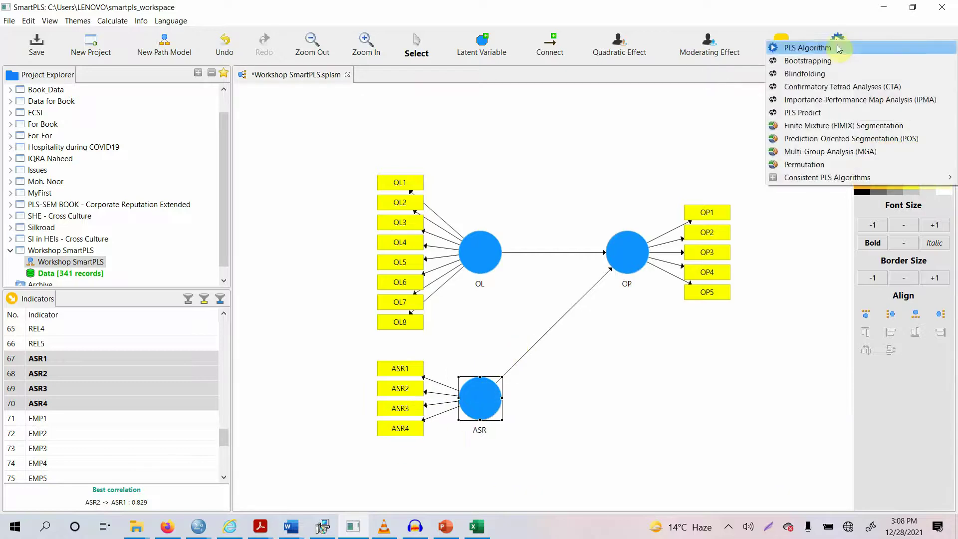
{"action": "left_click", "coordinate": [840, 46]}
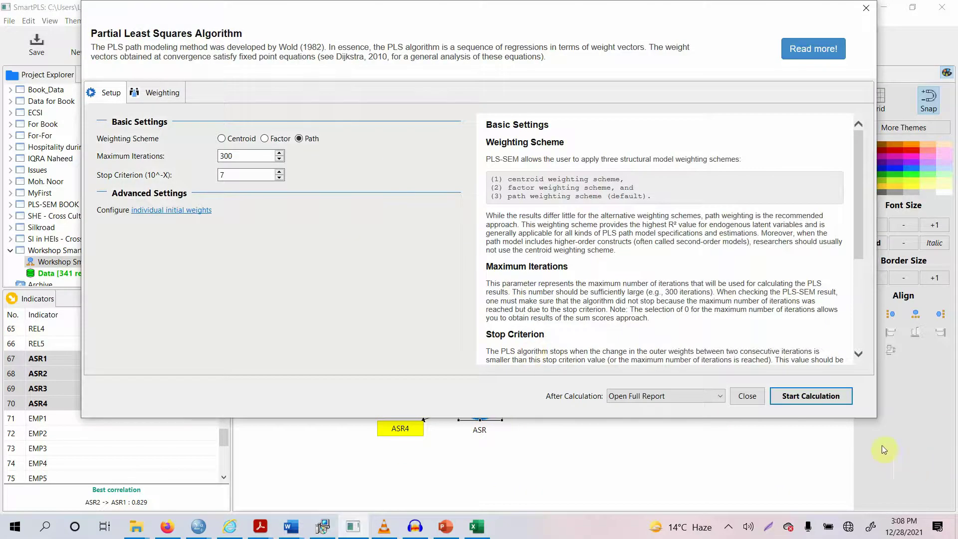
{"action": "left_click", "coordinate": [839, 399]}
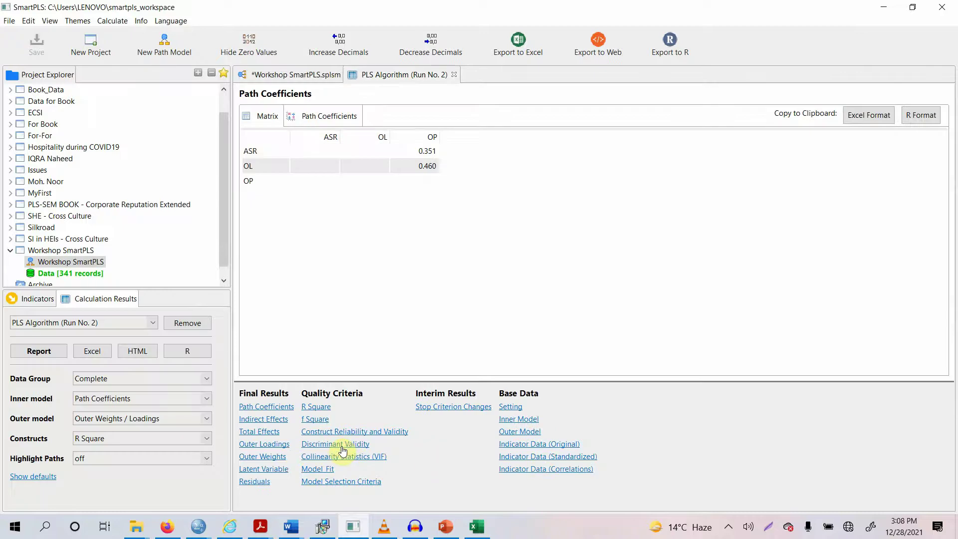
{"action": "left_click", "coordinate": [342, 448]}
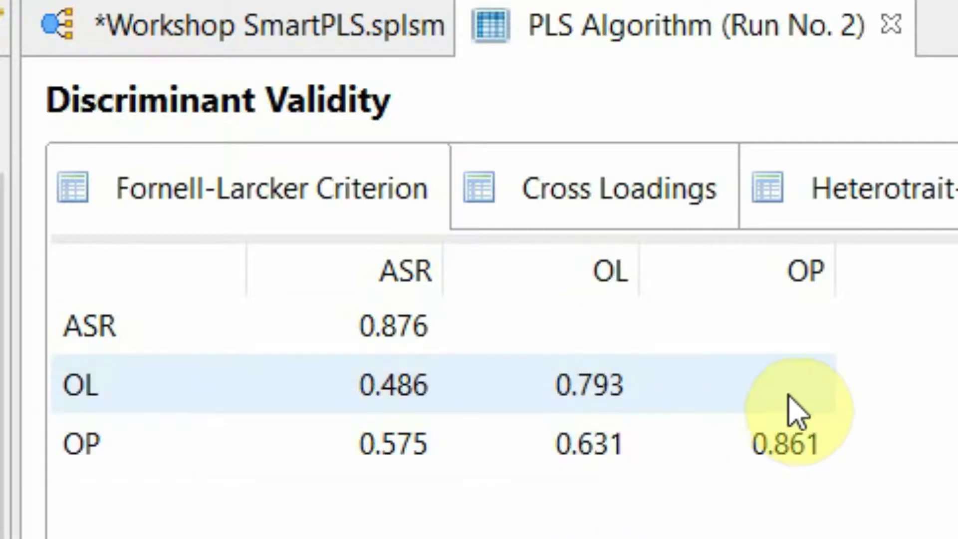
{"action": "left_click", "coordinate": [779, 403]}
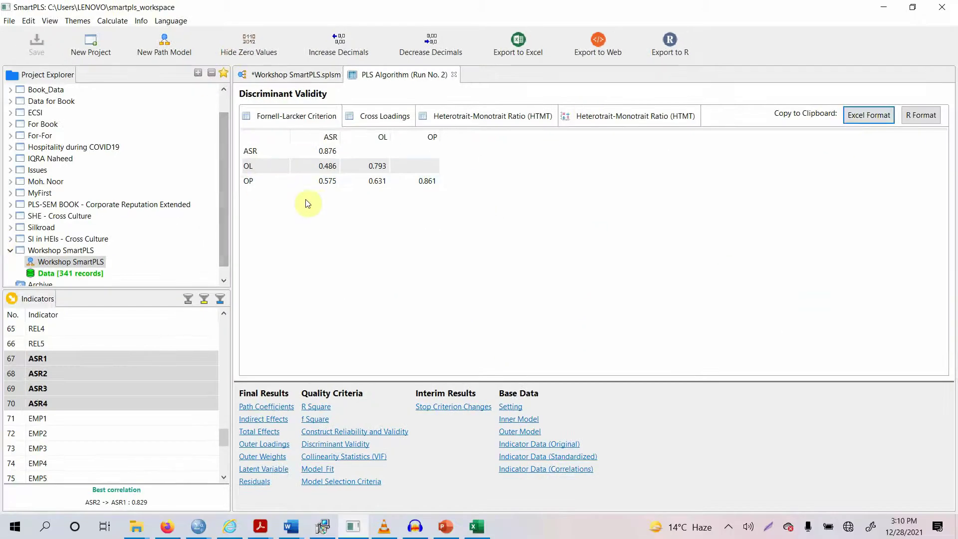
Switch to the Reliability and Validity Calculator workbook in Excel and paste the Fornell-Larcker table into a new sheet at A1.
{"action": "left_click", "coordinate": [477, 527]}
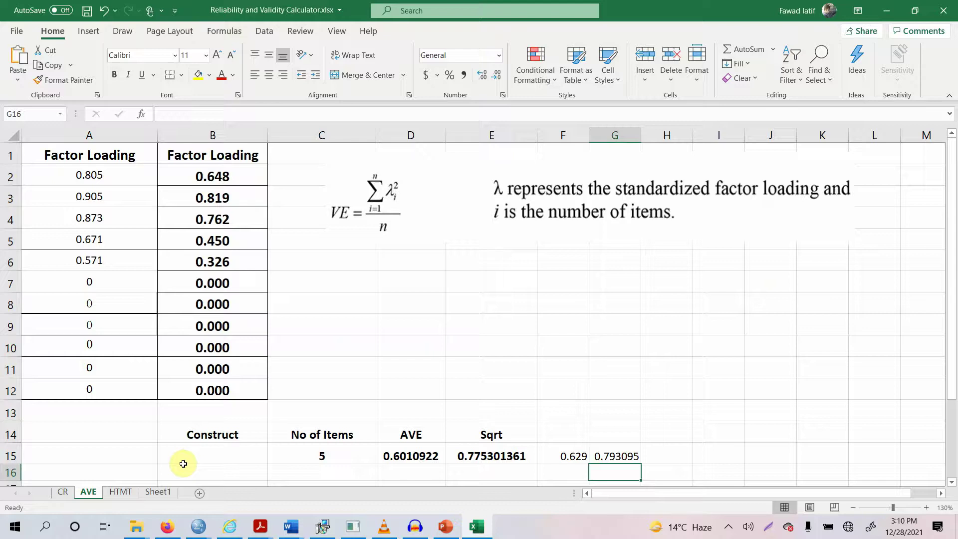
{"action": "left_click", "coordinate": [201, 493]}
{"action": "type", "text": "ASR\tOL\tOP ASR\t0.876 OL\t0.486\t0.793 OP\t0.575\t0.631\t0.861"}
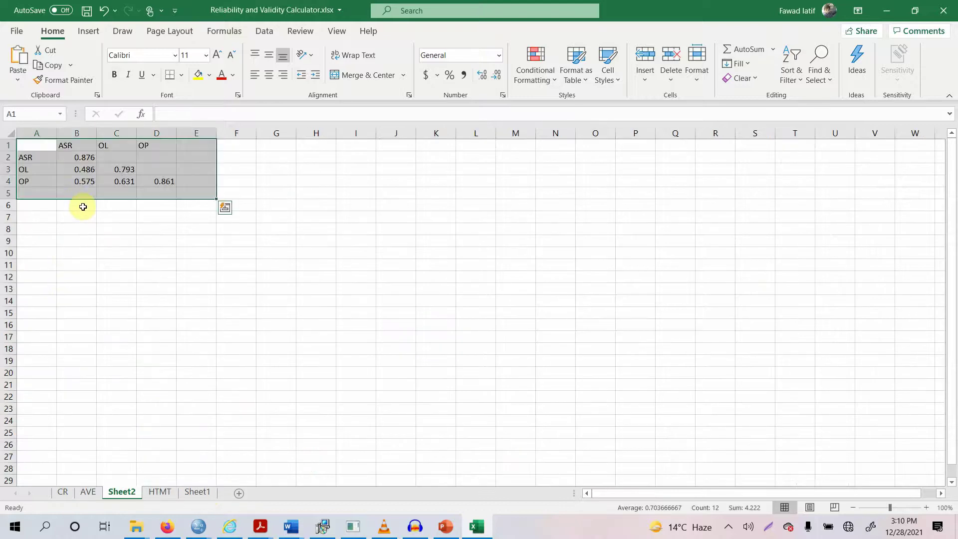
Make the diagonal values in cells B2, C3 and D4 of the pasted table bold and italic.
{"action": "left_click", "coordinate": [926, 507]}
{"action": "left_click", "coordinate": [926, 508]}
{"action": "left_click", "coordinate": [927, 508]}
{"action": "left_click", "coordinate": [926, 507]}
{"action": "left_click", "coordinate": [930, 509]}
{"action": "left_click", "coordinate": [929, 509]}
{"action": "left_click", "coordinate": [929, 508]}
{"action": "left_click", "coordinate": [930, 509]}
{"action": "left_click", "coordinate": [930, 509]}
{"action": "left_click", "coordinate": [185, 203]}
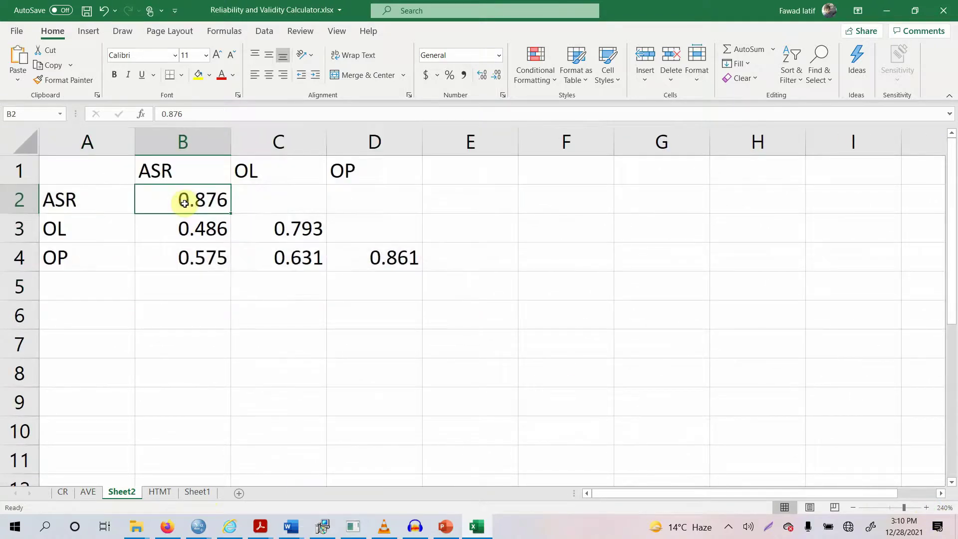
{"action": "key", "text": "ctrl+b"}
{"action": "key", "text": "ctrl+i"}
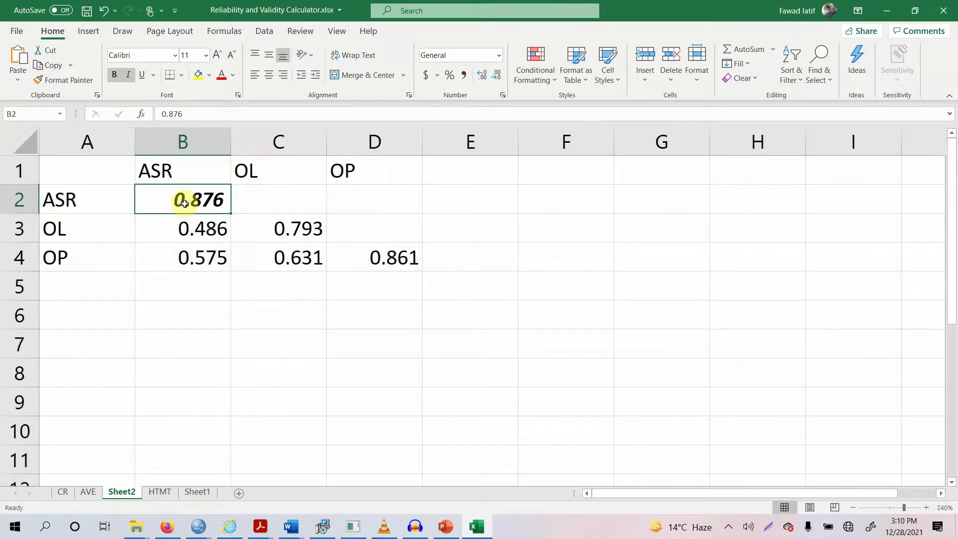
{"action": "key", "text": "Right"}
{"action": "key", "text": "Down"}
{"action": "key", "text": "ctrl+b"}
{"action": "key", "text": "ctrl+i"}
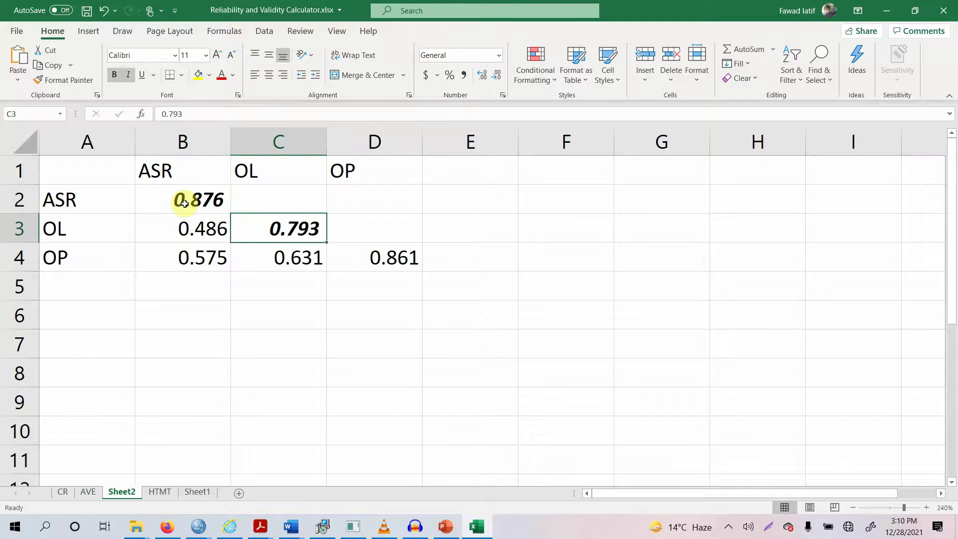
{"action": "key", "text": "Down"}
{"action": "key", "text": "Right"}
{"action": "key", "text": "ctrl+b"}
{"action": "key", "text": "ctrl+i"}
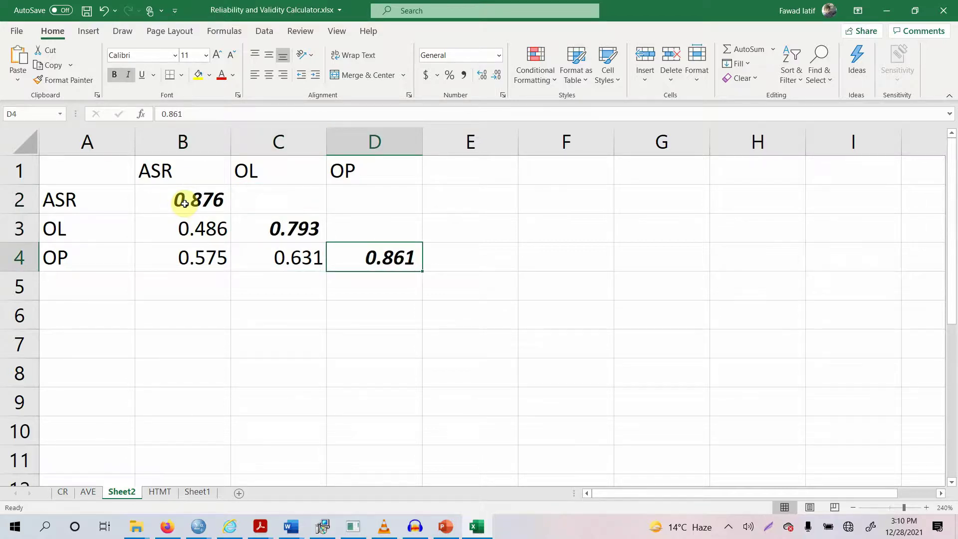
Fill the diagonal cells D4, C3 and B2 with yellow.
{"action": "left_click", "coordinate": [202, 77]}
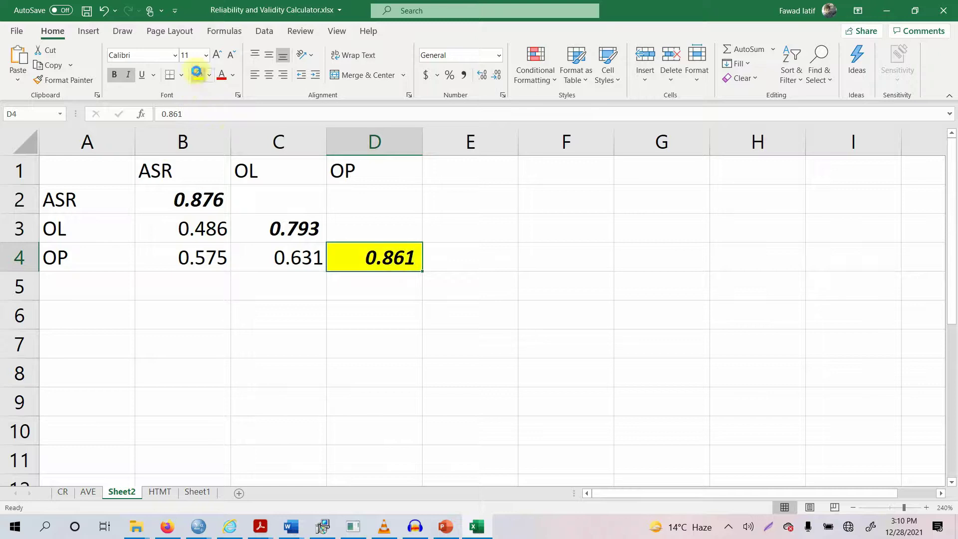
{"action": "left_click", "coordinate": [294, 228]}
{"action": "left_click", "coordinate": [199, 76]}
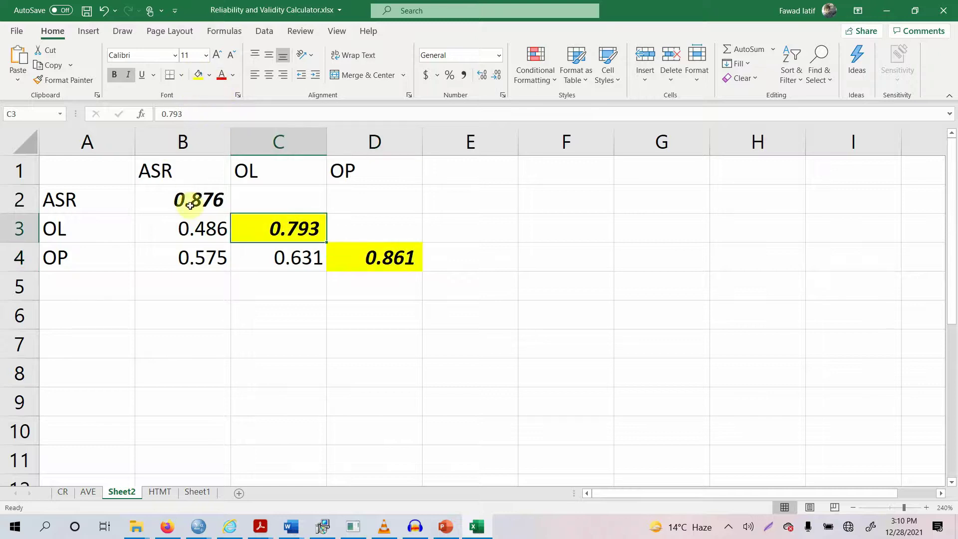
{"action": "left_click", "coordinate": [191, 196]}
{"action": "left_click", "coordinate": [199, 76]}
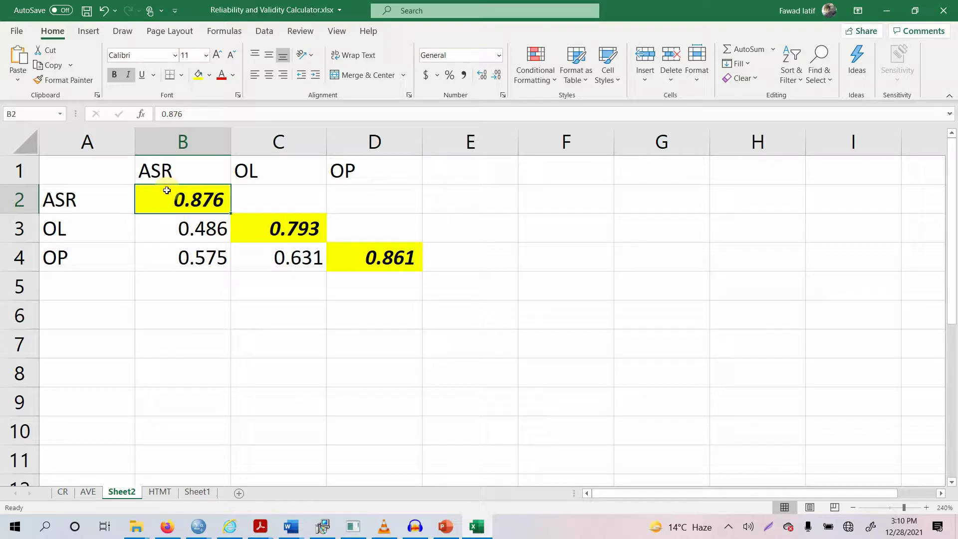
Compare the highlighted diagonal values of ASR, OL and OP with the correlations below them in the table.
{"action": "left_click", "coordinate": [165, 224]}
{"action": "left_click", "coordinate": [165, 245]}
{"action": "left_click", "coordinate": [168, 229]}
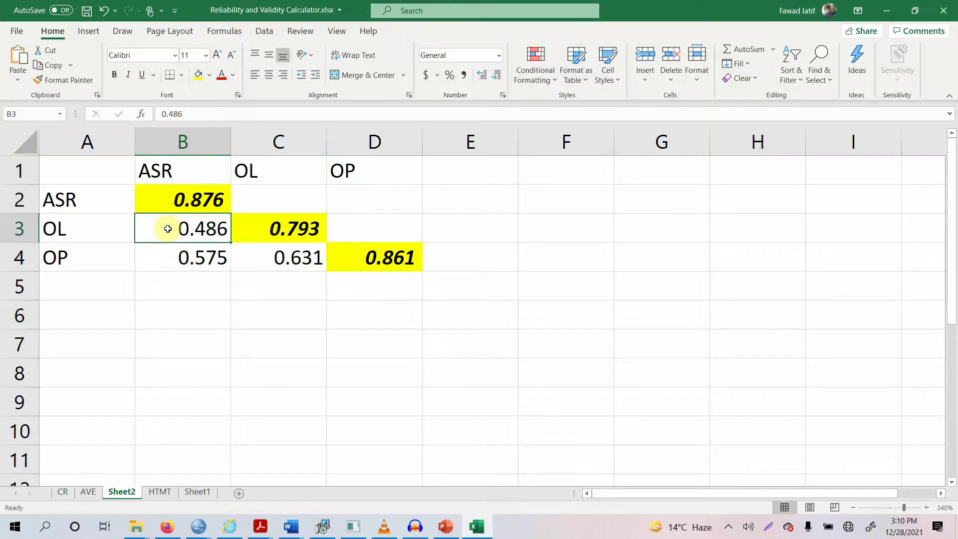
{"action": "left_click", "coordinate": [179, 200]}
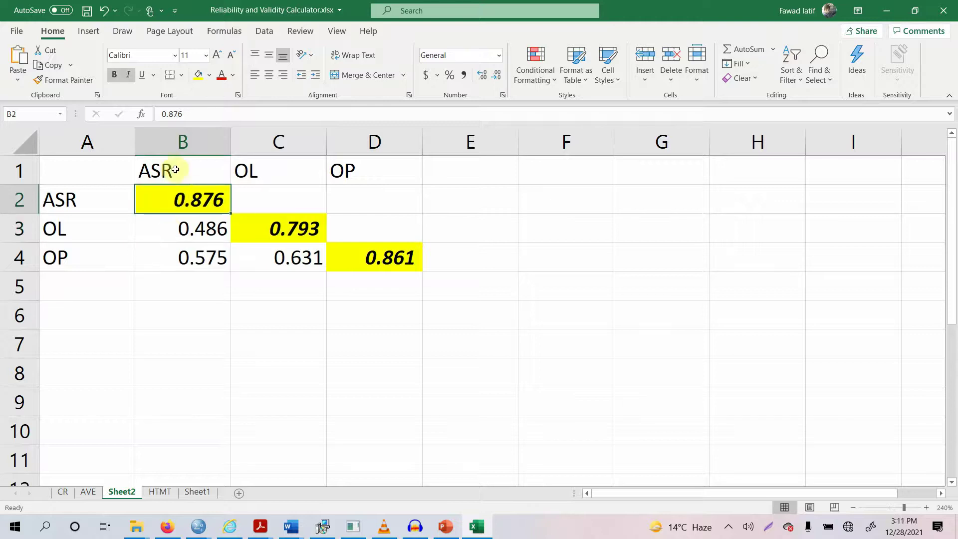
{"action": "left_click", "coordinate": [161, 232]}
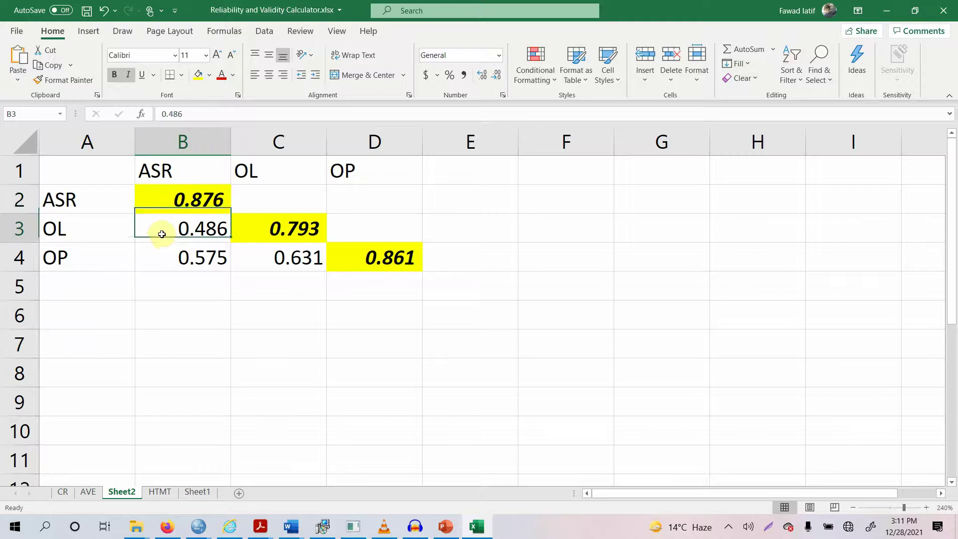
{"action": "left_click", "coordinate": [164, 256]}
{"action": "left_click", "coordinate": [177, 206]}
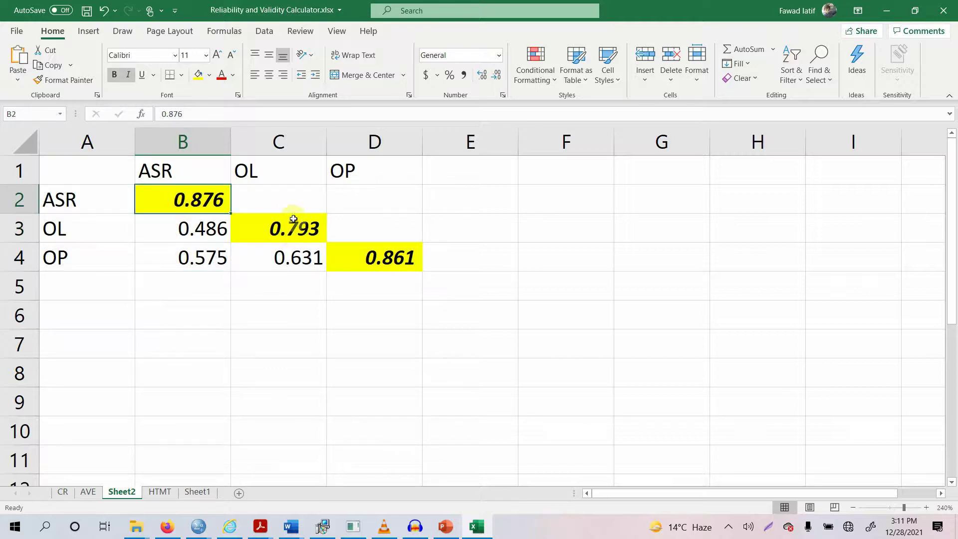
{"action": "left_click", "coordinate": [286, 237]}
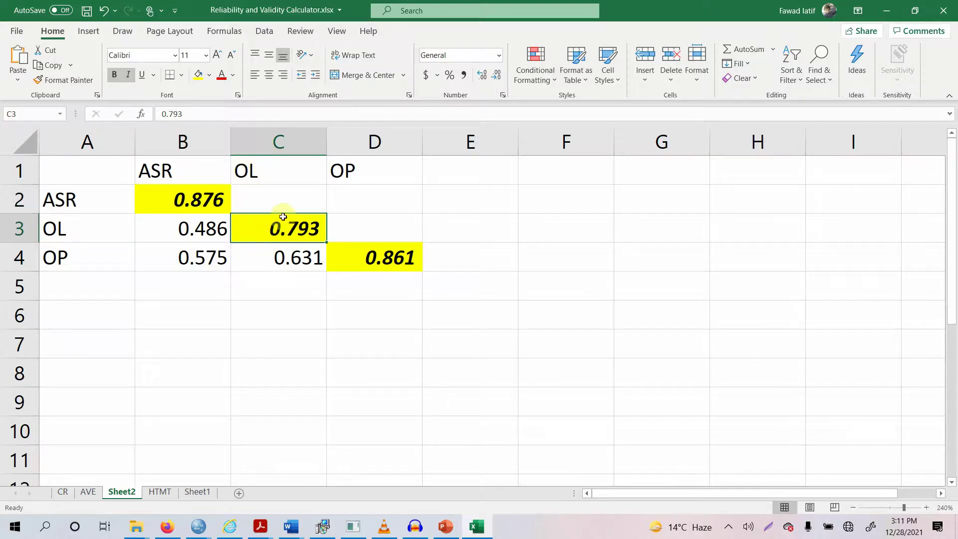
{"action": "left_click", "coordinate": [280, 260]}
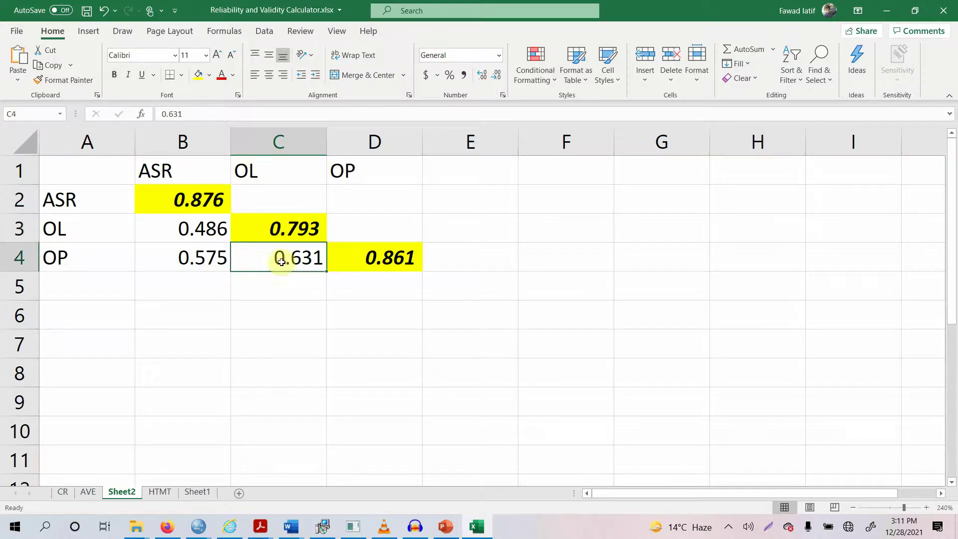
{"action": "left_click", "coordinate": [295, 237]}
{"action": "left_click", "coordinate": [408, 261]}
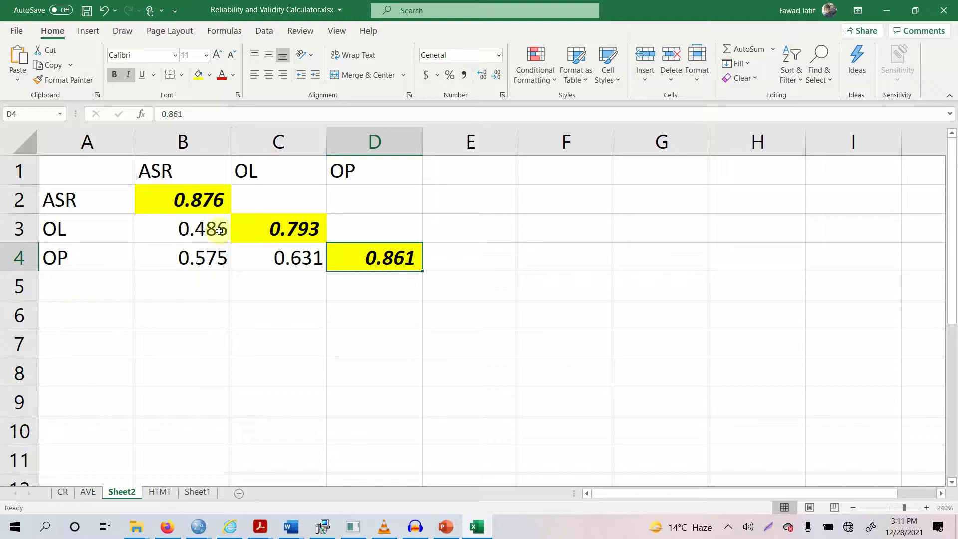
Mirror the OL–OP correlation above the diagonal by entering 0.631 in cell D3.
{"action": "left_click", "coordinate": [378, 225]}
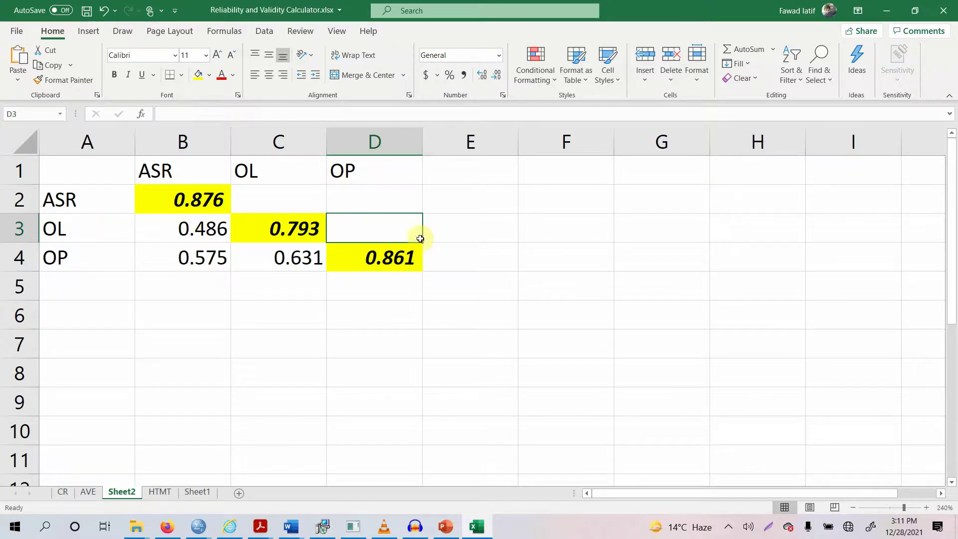
{"action": "left_click", "coordinate": [260, 165]}
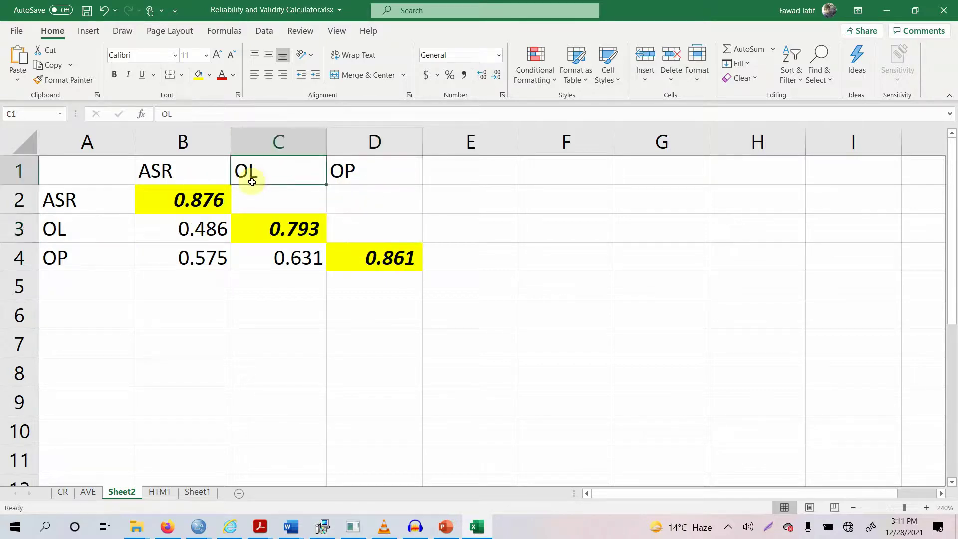
{"action": "left_click", "coordinate": [275, 263]}
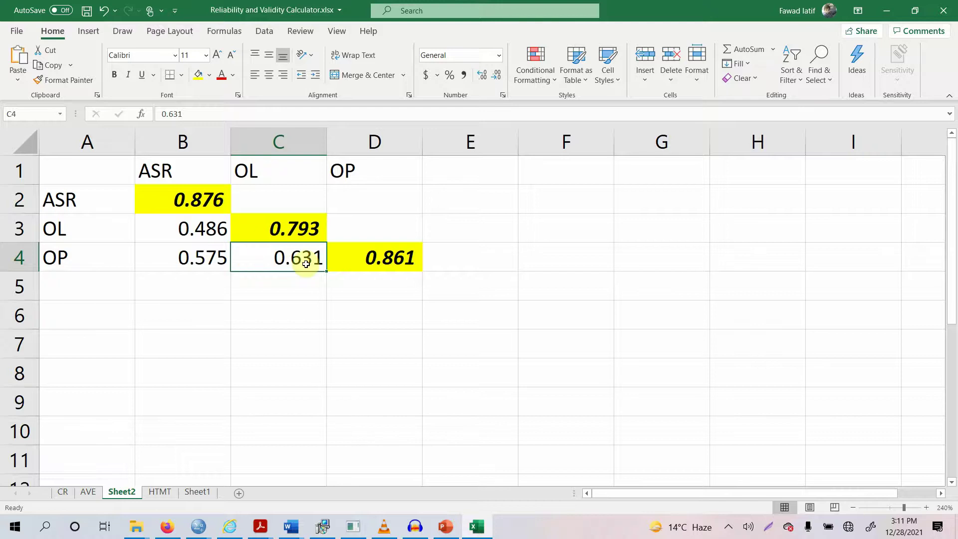
{"action": "left_click", "coordinate": [378, 235]}
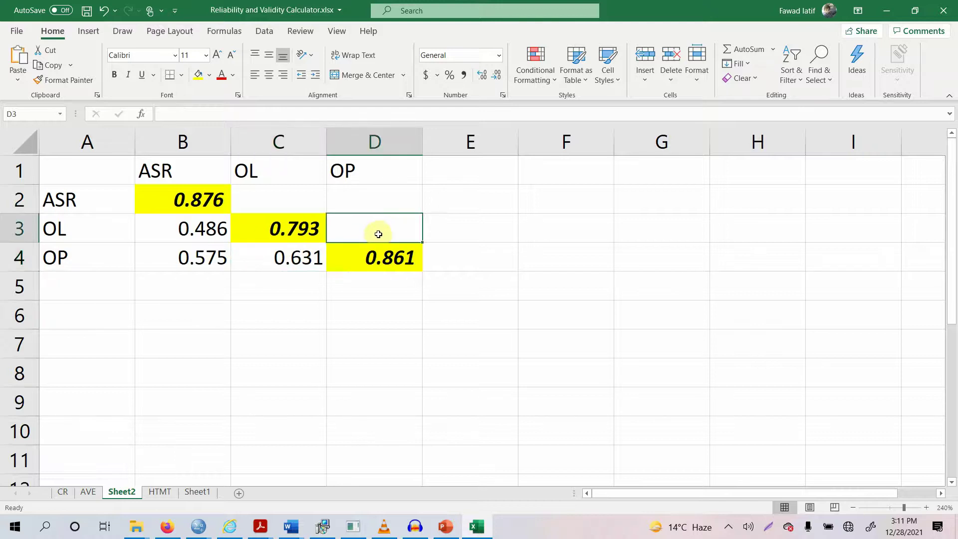
{"action": "type", "text": "0"}
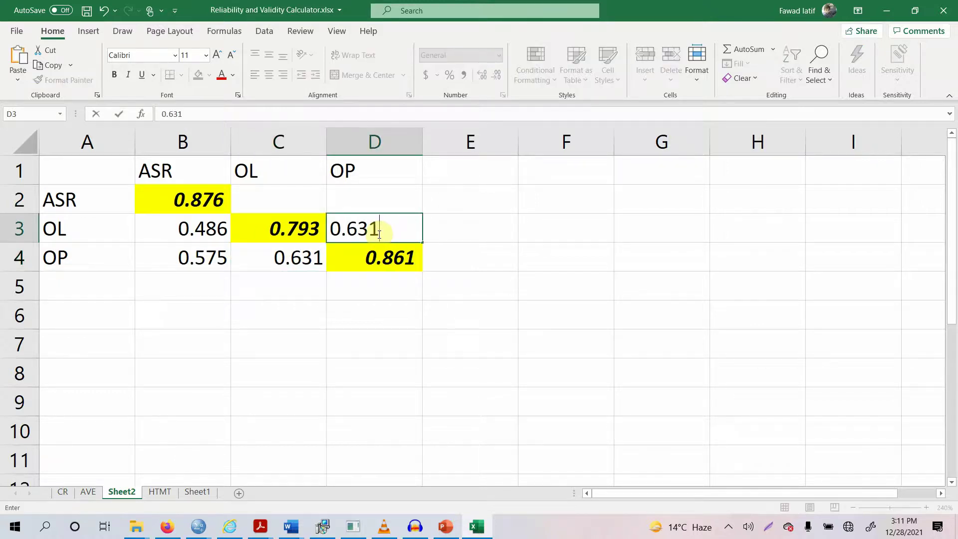
{"action": "type", "text": ".631"}
{"action": "key", "text": "Return"}
Complete the ASR row above the diagonal with 0.575 in D2 for OP and 0.486 in C2 for OL.
{"action": "key", "text": "Up"}
{"action": "key", "text": "Up"}
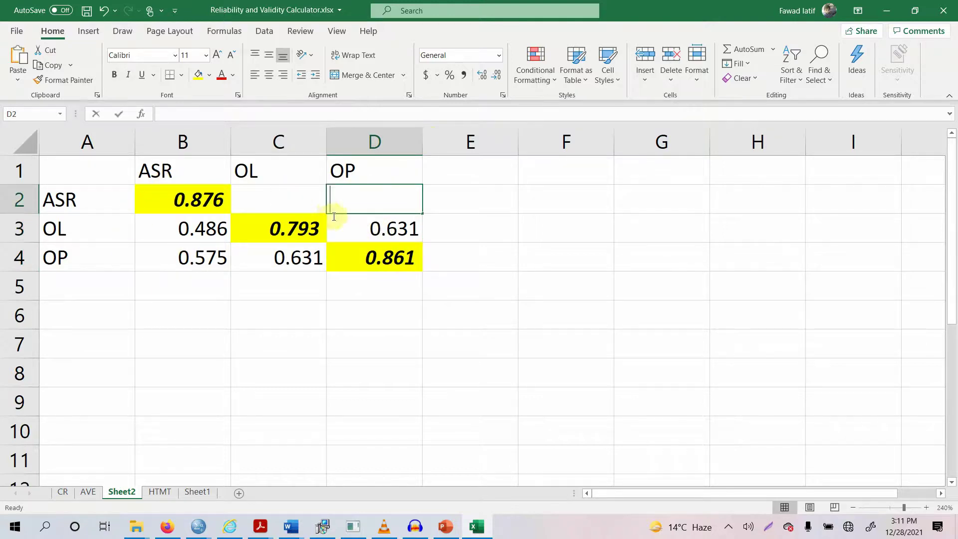
{"action": "type", "text": "0.575"}
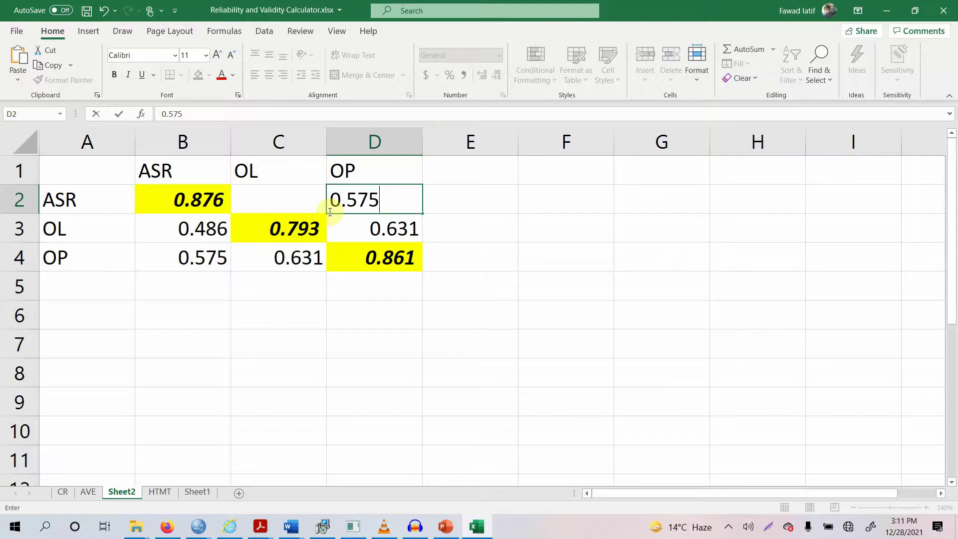
{"action": "left_click", "coordinate": [279, 196]}
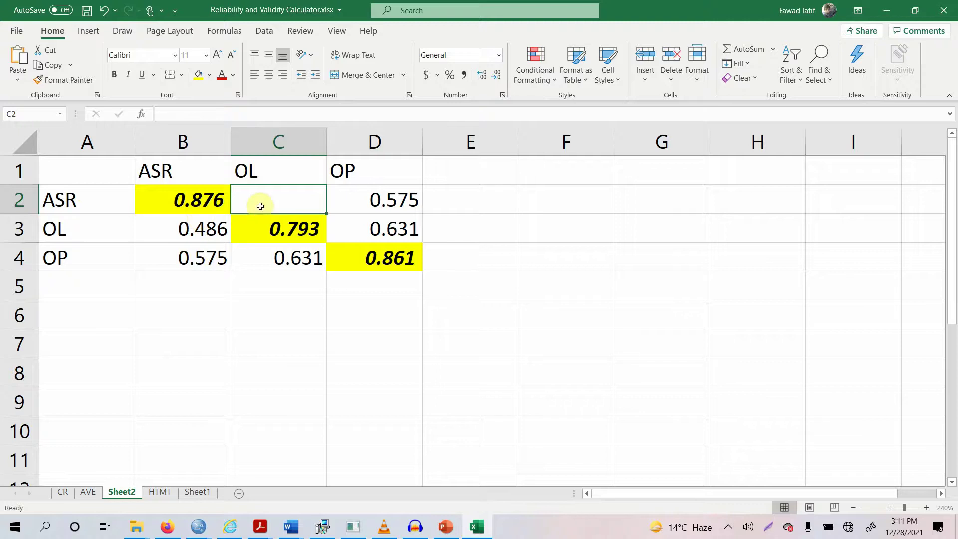
{"action": "type", "text": "0.486"}
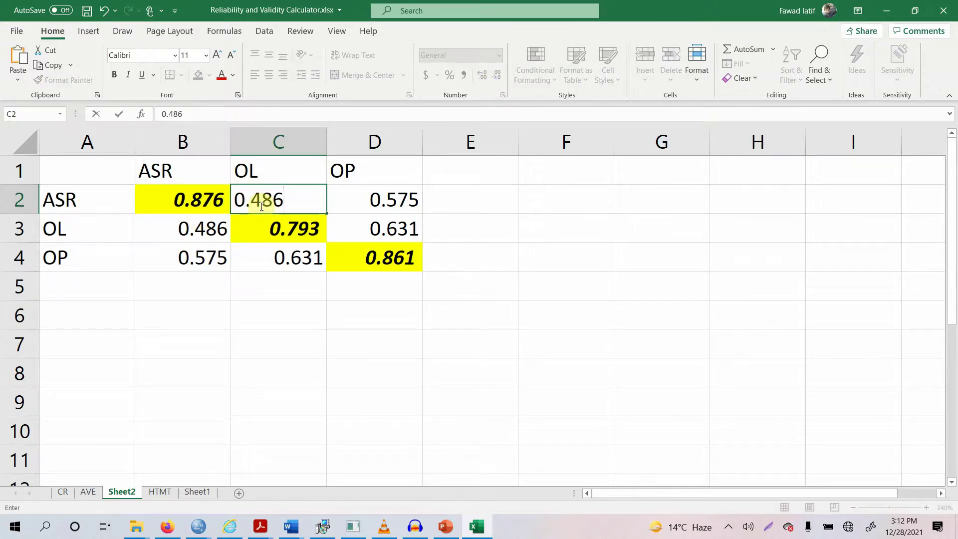
{"action": "key", "text": "Return"}
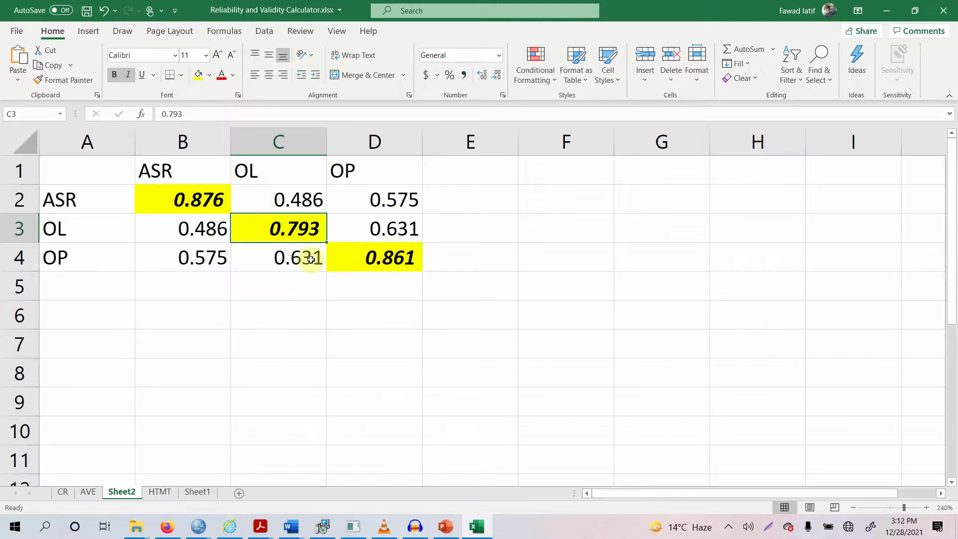
Compare the ASR diagonal value in B2 with its correlations with OL and OP in B3:B4.
{"action": "left_click", "coordinate": [171, 194]}
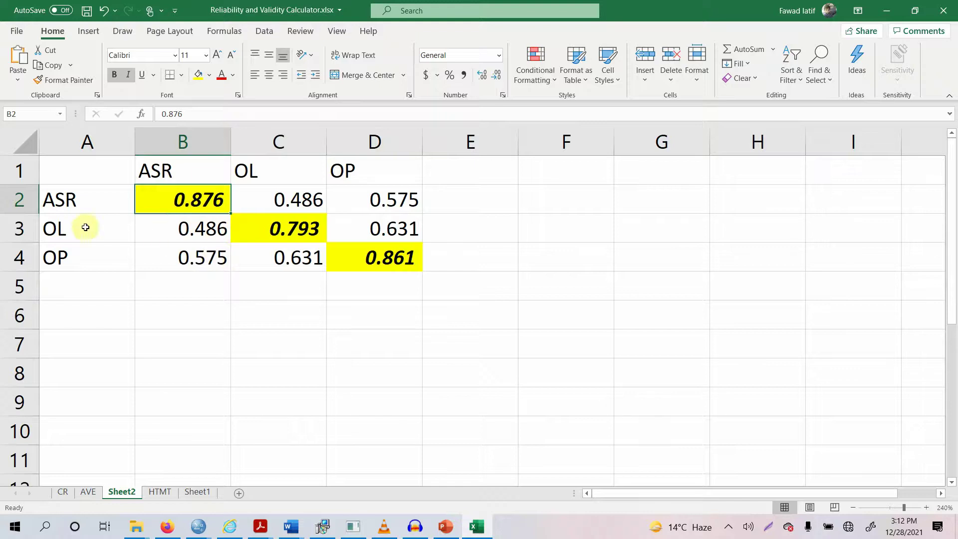
{"action": "left_click_drag", "start_coordinate": [160, 227], "coordinate": [175, 271]}
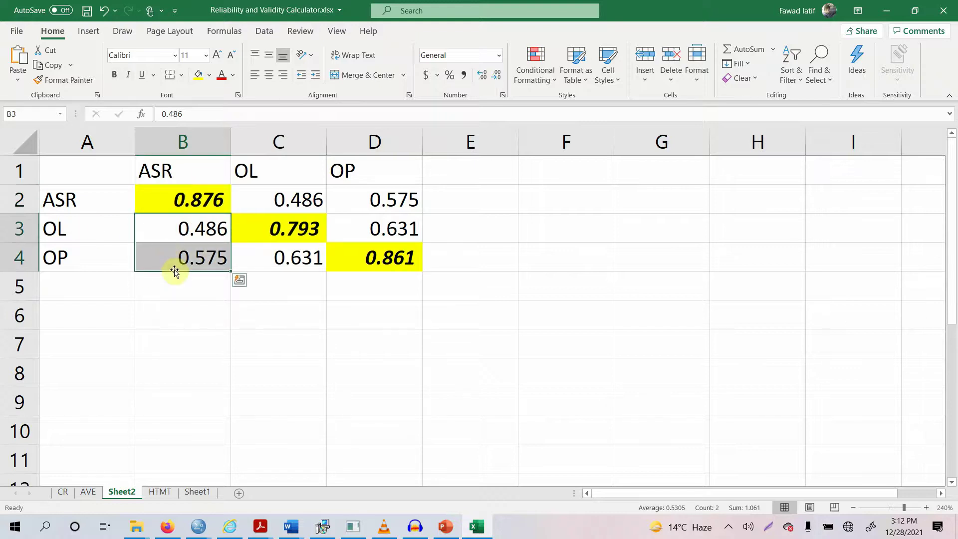
Compare the OL and OP diagonal values in C3 and D4 with the other correlations in their columns.
{"action": "left_click", "coordinate": [264, 225]}
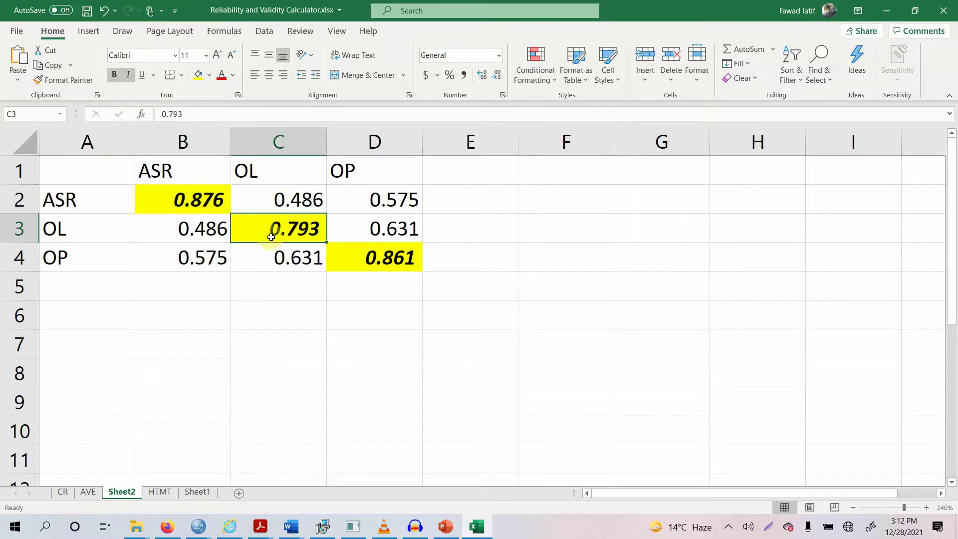
{"action": "left_click", "coordinate": [275, 203]}
{"action": "left_click", "coordinate": [274, 253]}
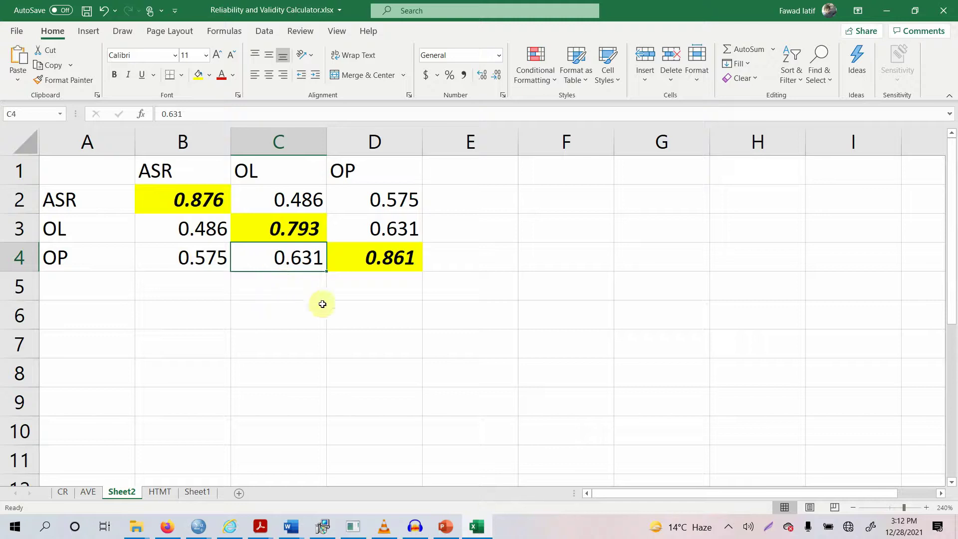
{"action": "left_click", "coordinate": [392, 258]}
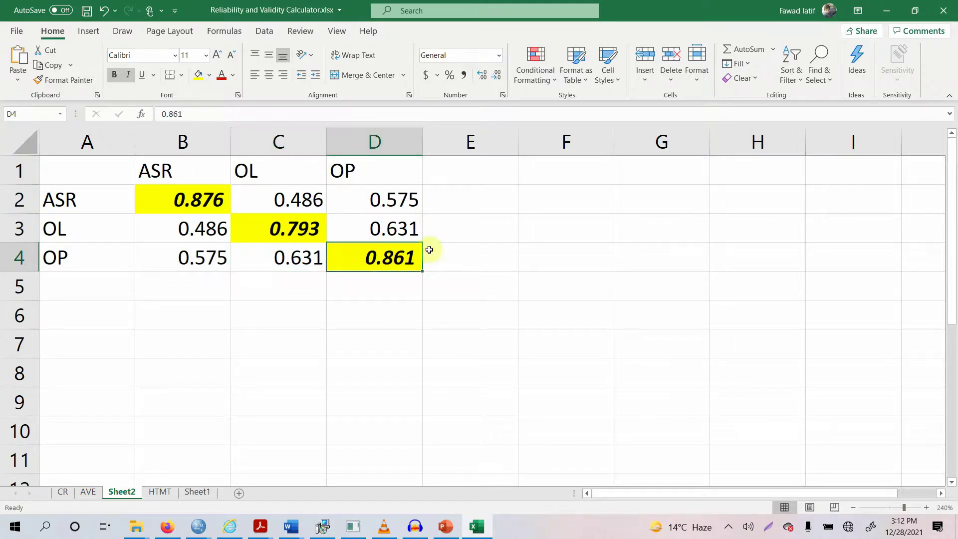
{"action": "left_click", "coordinate": [395, 228]}
{"action": "left_click", "coordinate": [391, 205]}
{"action": "left_click", "coordinate": [392, 259]}
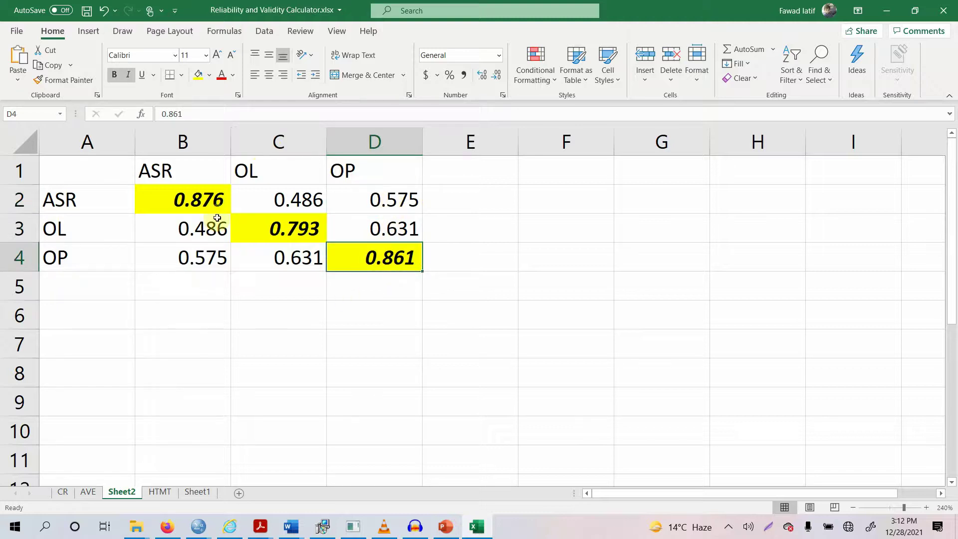
Switch to SmartPLS and show the Heterotrait-Monotrait Ratio (HTMT) table for the three constructs.
{"action": "key", "text": "alt+Tab"}
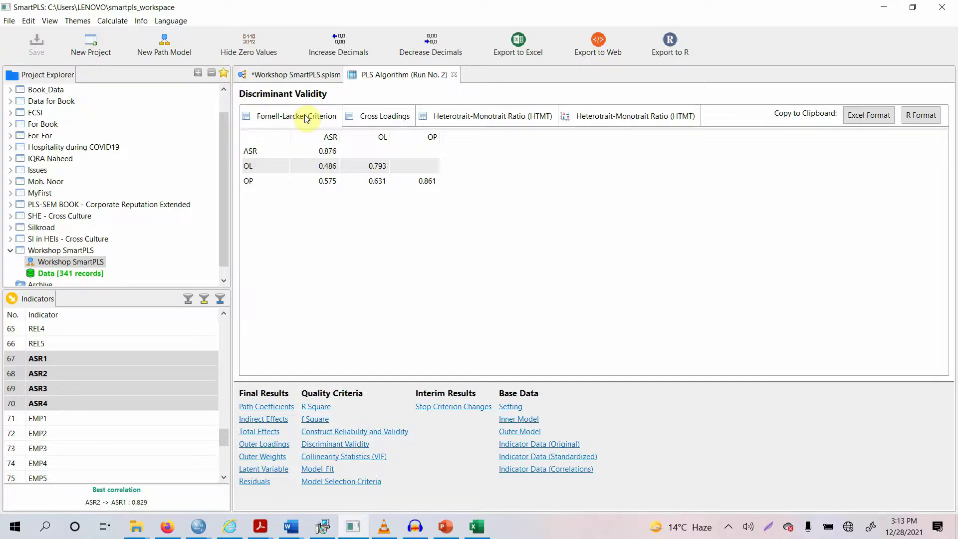
{"action": "left_click", "coordinate": [450, 122]}
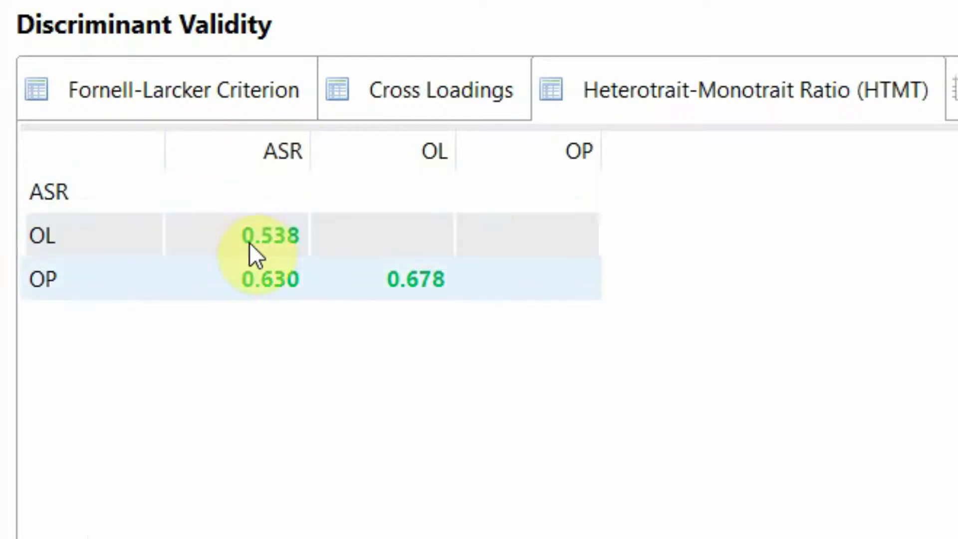
{"action": "left_click", "coordinate": [238, 236]}
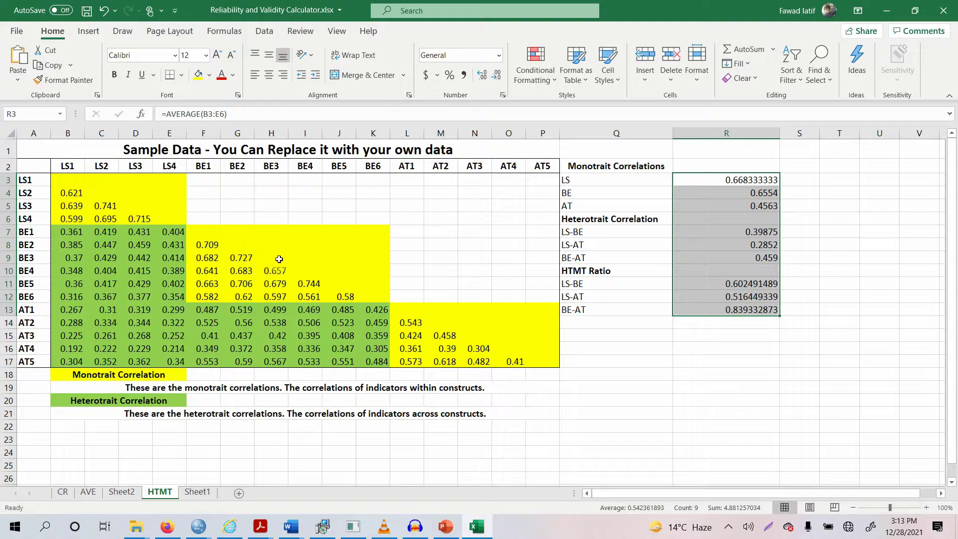
Review the monotrait and heterotrait correlation sections on the HTMT sheet of the Excel workbook.
{"action": "left_click", "coordinate": [647, 166]}
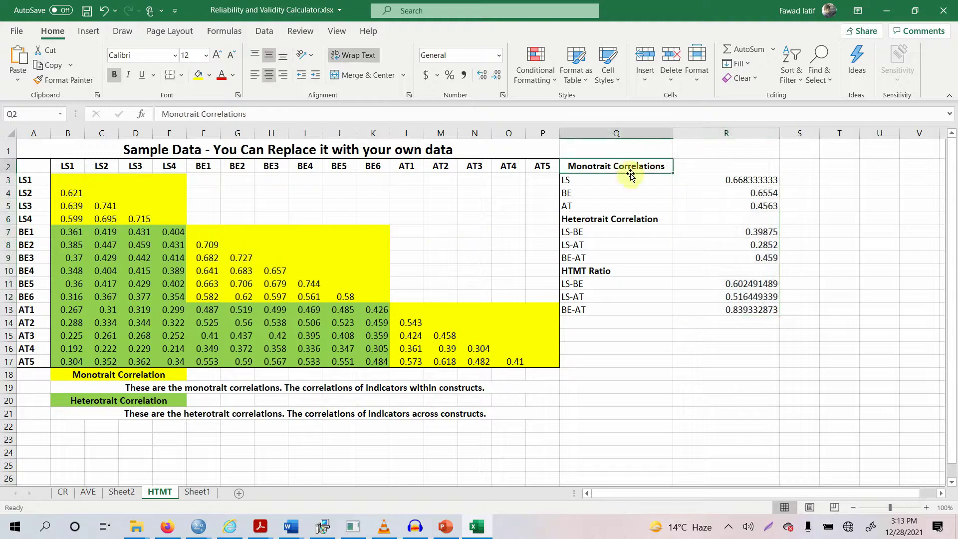
{"action": "left_click", "coordinate": [632, 185]}
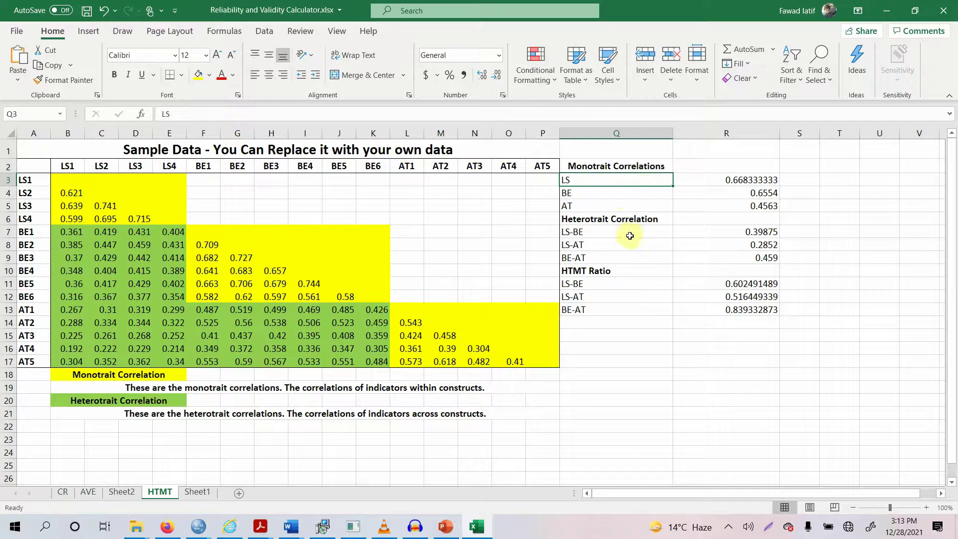
{"action": "left_click", "coordinate": [621, 220]}
{"action": "left_click", "coordinate": [574, 234]}
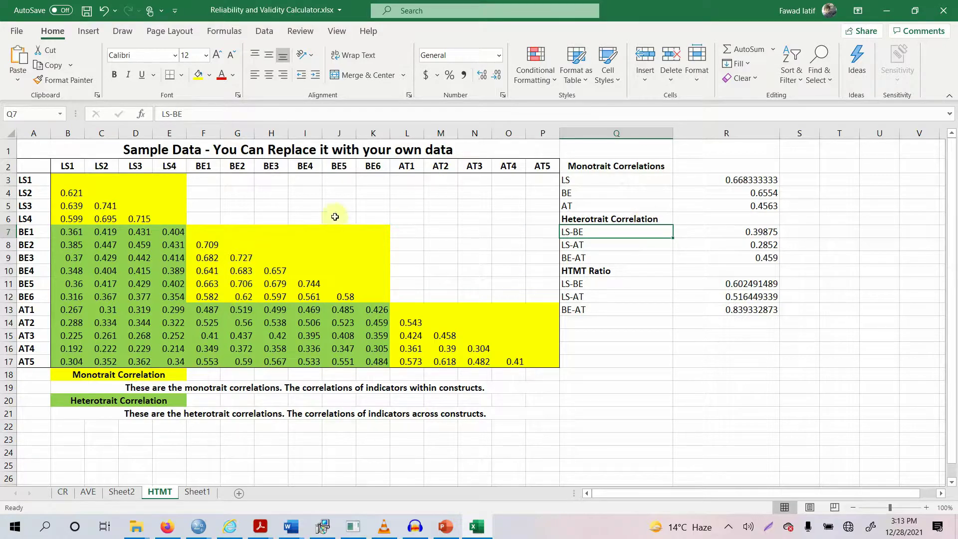
Return to SmartPLS and examine the HTMT ratios between ASR, OL and OP.
{"action": "key", "text": "alt+Tab"}
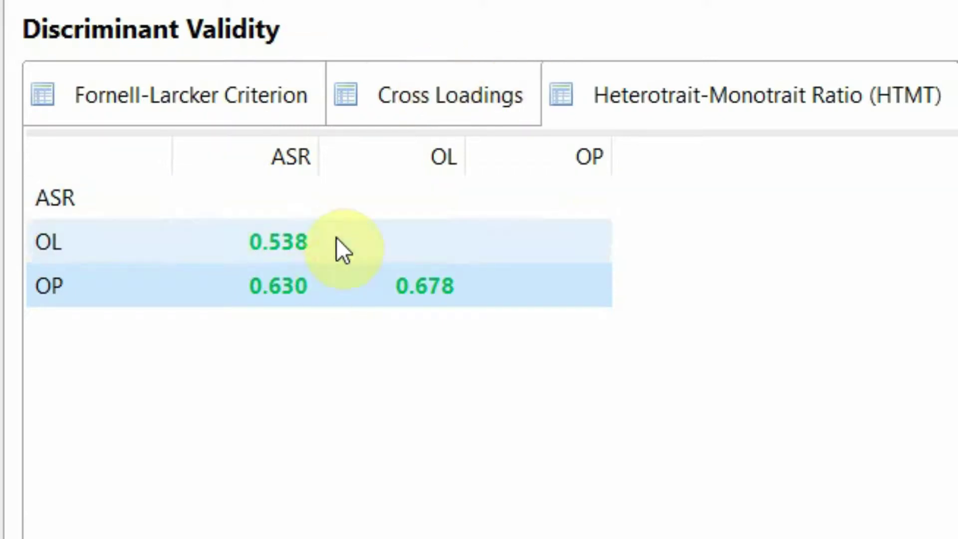
{"action": "left_click", "coordinate": [282, 231]}
{"action": "left_click", "coordinate": [234, 285]}
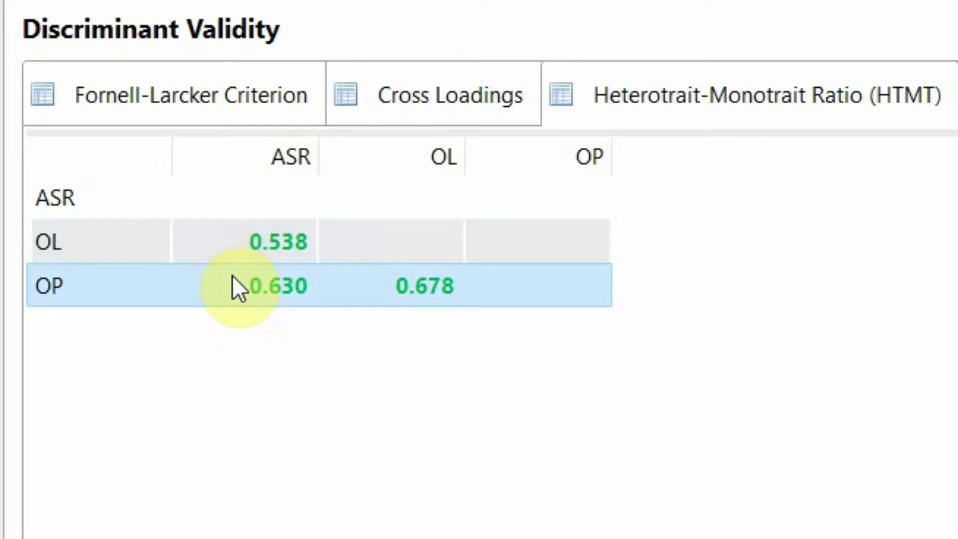
{"action": "left_click", "coordinate": [278, 230]}
{"action": "left_click", "coordinate": [279, 285]}
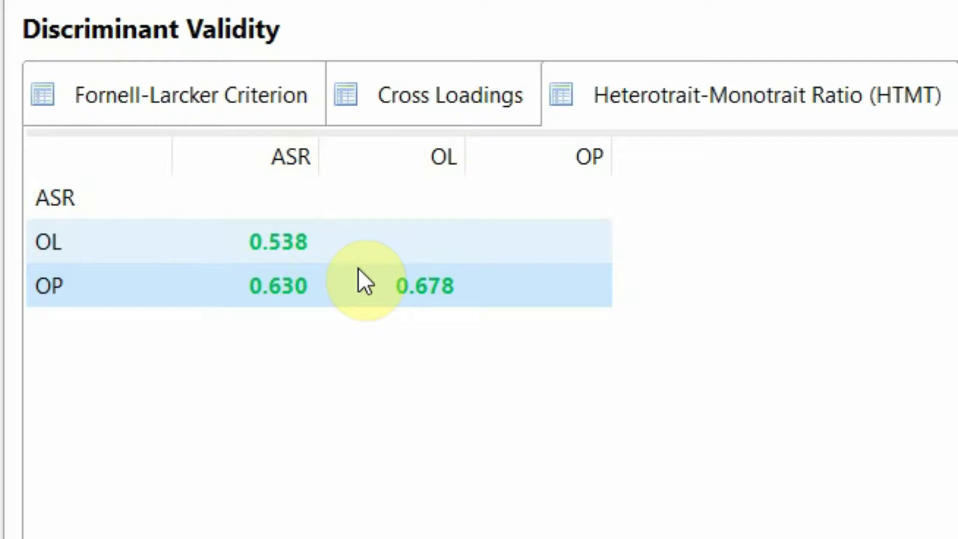
{"action": "left_click", "coordinate": [383, 258]}
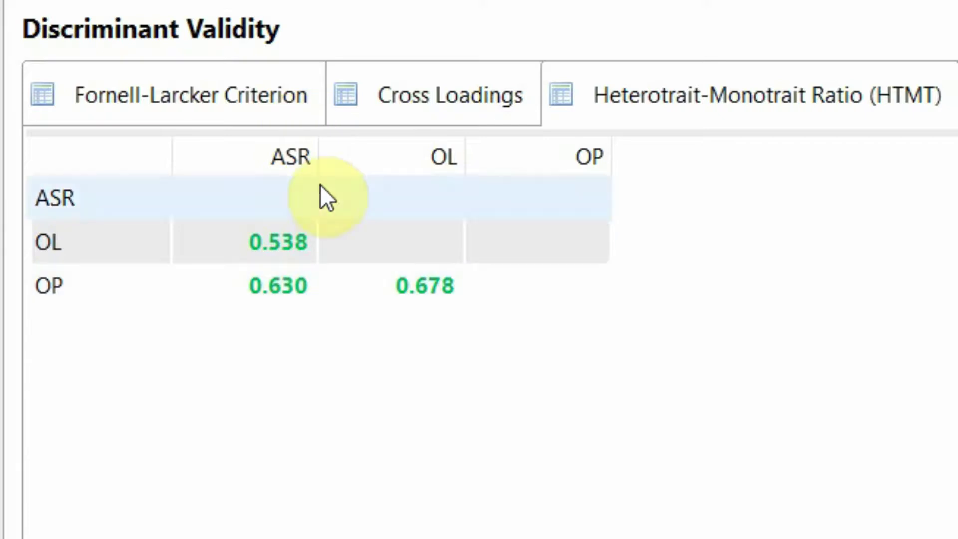
{"action": "left_click", "coordinate": [222, 259]}
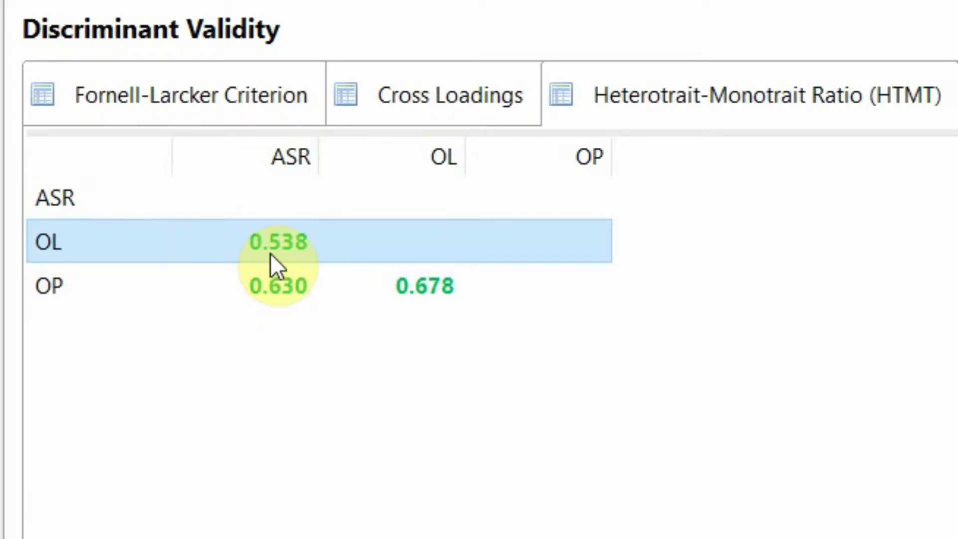
{"action": "left_click", "coordinate": [269, 289]}
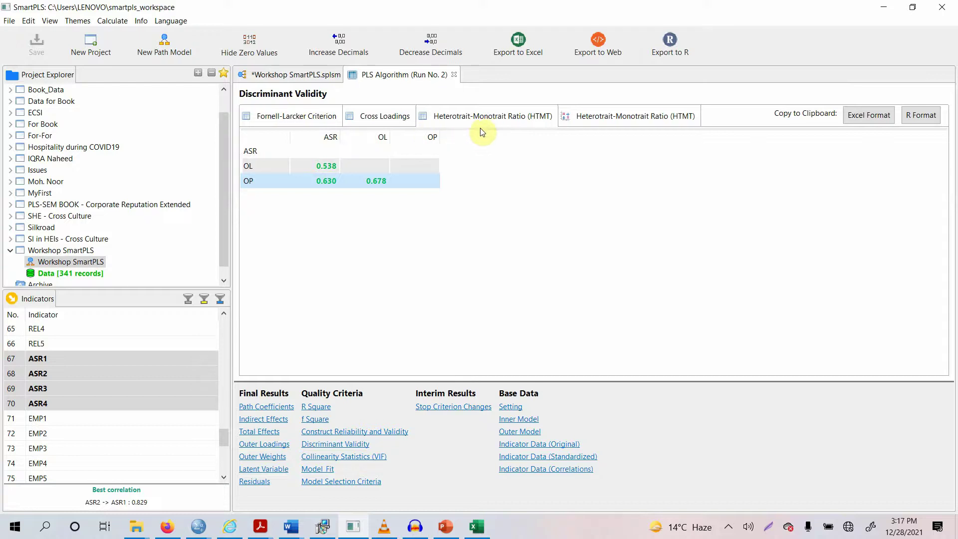
Copy the Cross Loadings table from SmartPLS in Excel format and paste it into a new sheet of the Excel workbook.
{"action": "left_click", "coordinate": [385, 117]}
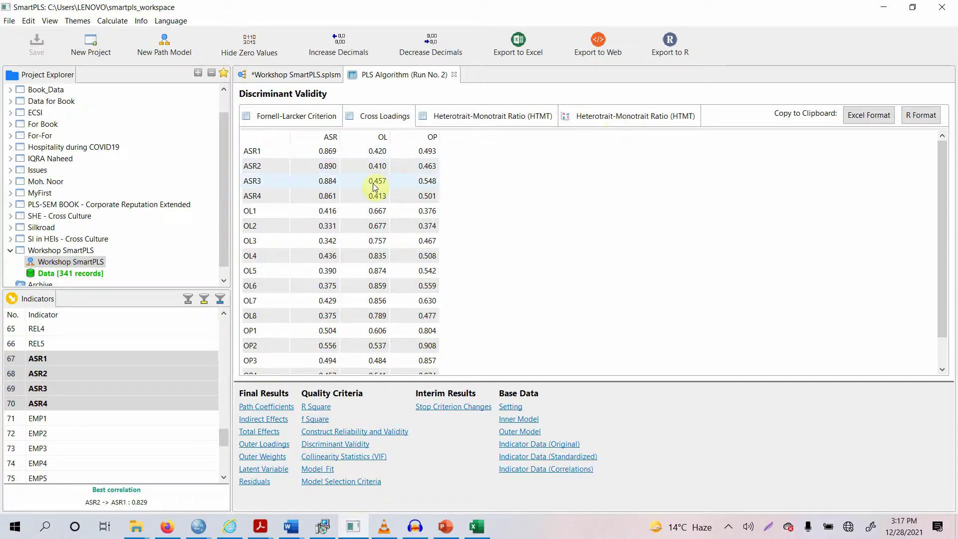
{"action": "left_click", "coordinate": [869, 115]}
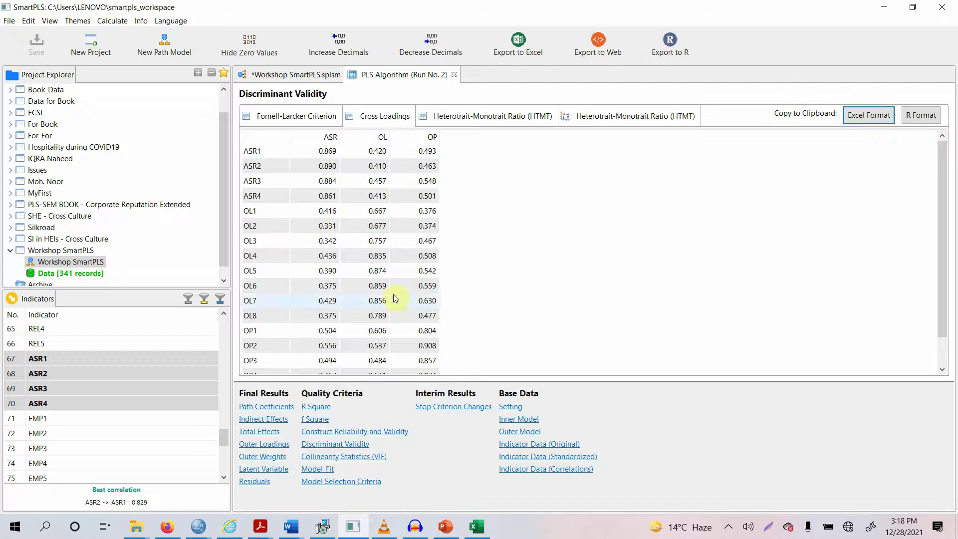
{"action": "left_click", "coordinate": [477, 526]}
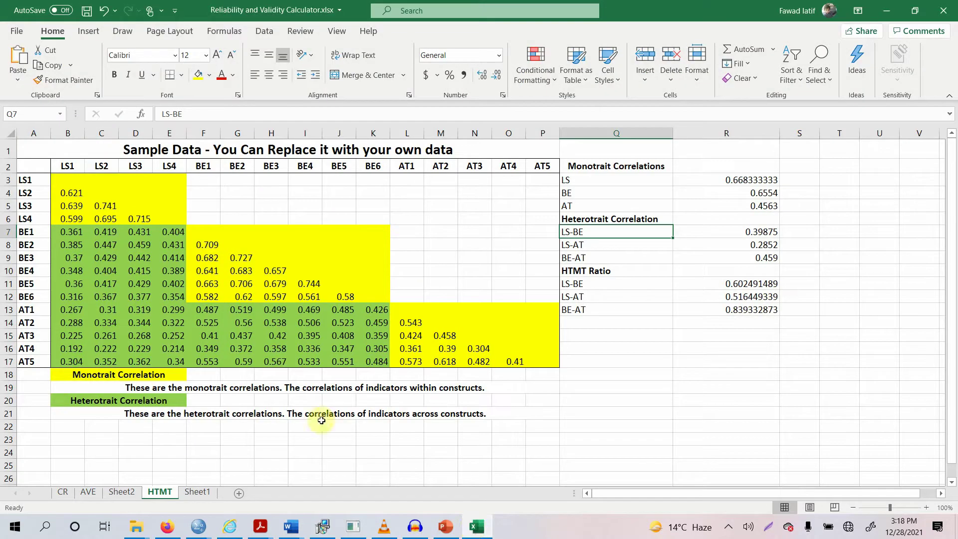
{"action": "left_click", "coordinate": [238, 495]}
{"action": "right_click", "coordinate": [32, 143]}
{"action": "left_click", "coordinate": [62, 208]}
Format the whole pasted cross-loadings table in bold 14-point text.
{"action": "left_click", "coordinate": [926, 507]}
{"action": "left_click", "coordinate": [926, 508]}
{"action": "left_click", "coordinate": [927, 508]}
{"action": "left_click", "coordinate": [926, 508]}
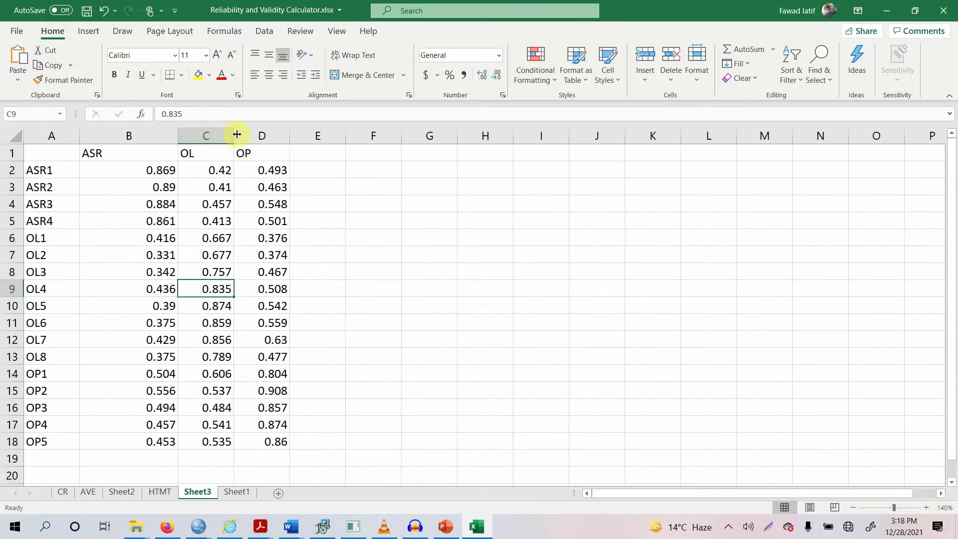
{"action": "key", "text": "ctrl+a"}
{"action": "left_click", "coordinate": [216, 54]}
{"action": "left_click", "coordinate": [216, 54]}
{"action": "key", "text": "ctrl+b"}
{"action": "left_click", "coordinate": [853, 507]}
{"action": "left_click", "coordinate": [853, 508]}
Match the ASR, OL and OP columns with their items ASR1–ASR4, OL1–OL8 and OP1–OP5, and review the loadings in B2:D18.
{"action": "left_click", "coordinate": [72, 159]}
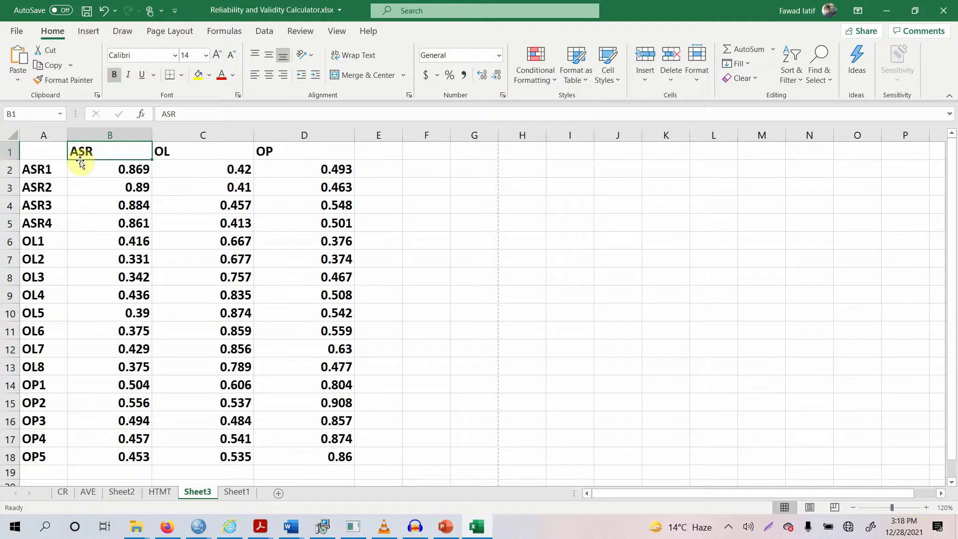
{"action": "left_click_drag", "start_coordinate": [43, 167], "coordinate": [44, 220]}
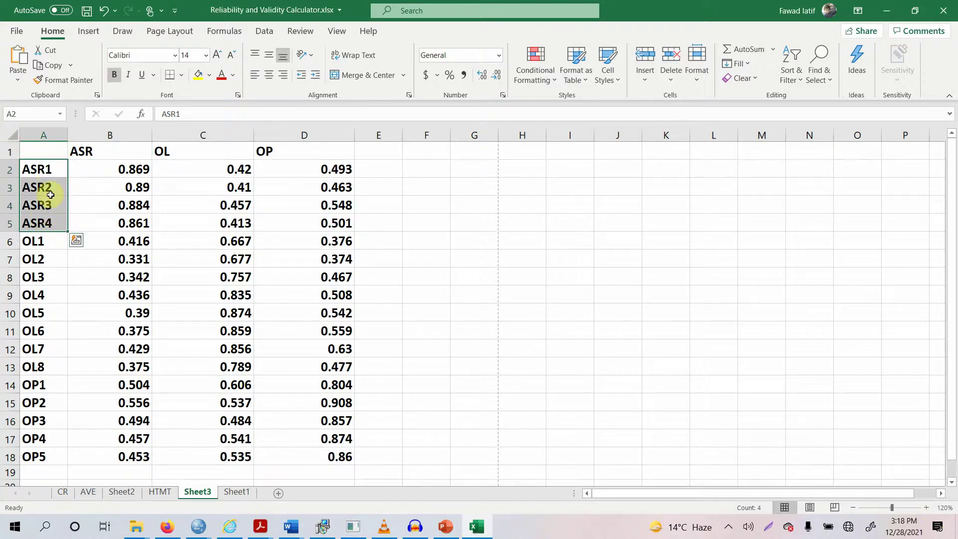
{"action": "left_click", "coordinate": [199, 151]}
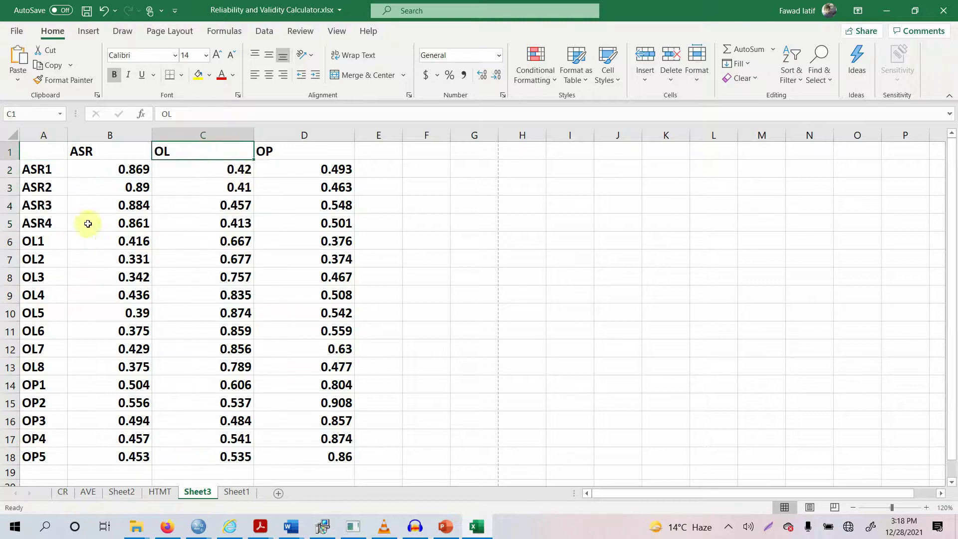
{"action": "left_click_drag", "start_coordinate": [47, 241], "coordinate": [58, 364]}
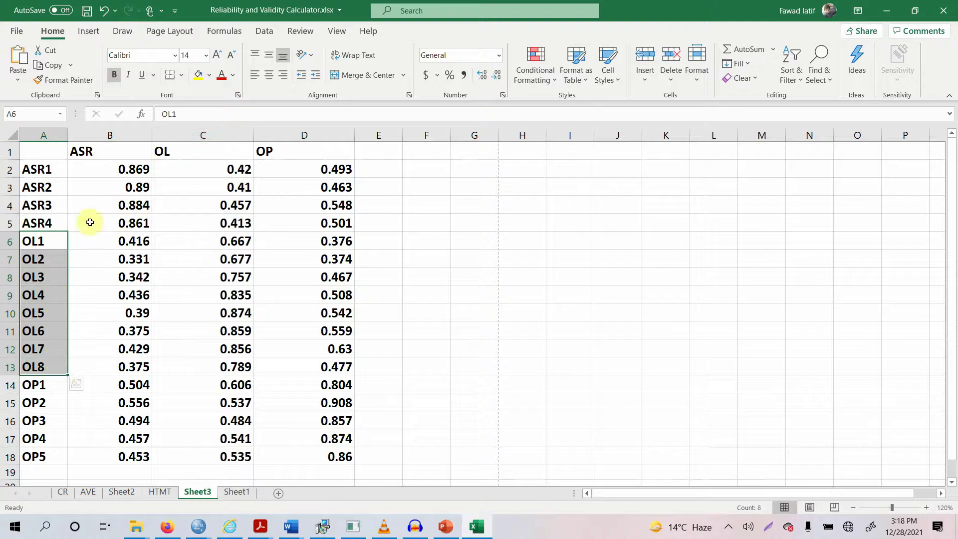
{"action": "left_click", "coordinate": [302, 146]}
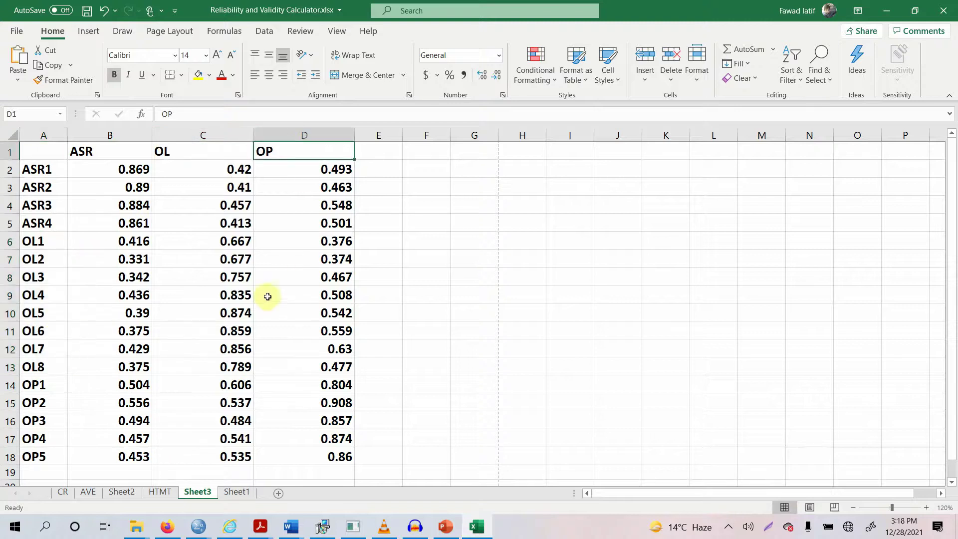
{"action": "left_click_drag", "start_coordinate": [30, 383], "coordinate": [35, 451]}
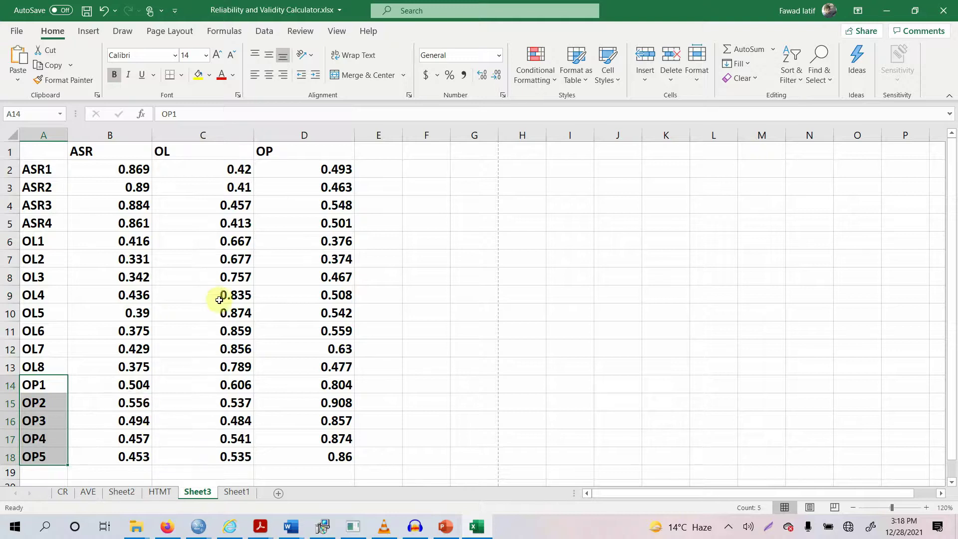
{"action": "left_click_drag", "start_coordinate": [138, 169], "coordinate": [342, 455]}
Compare item ASR1's loading on its parent construct ASR with its cross-loadings on OL and OP.
{"action": "left_click", "coordinate": [133, 172]}
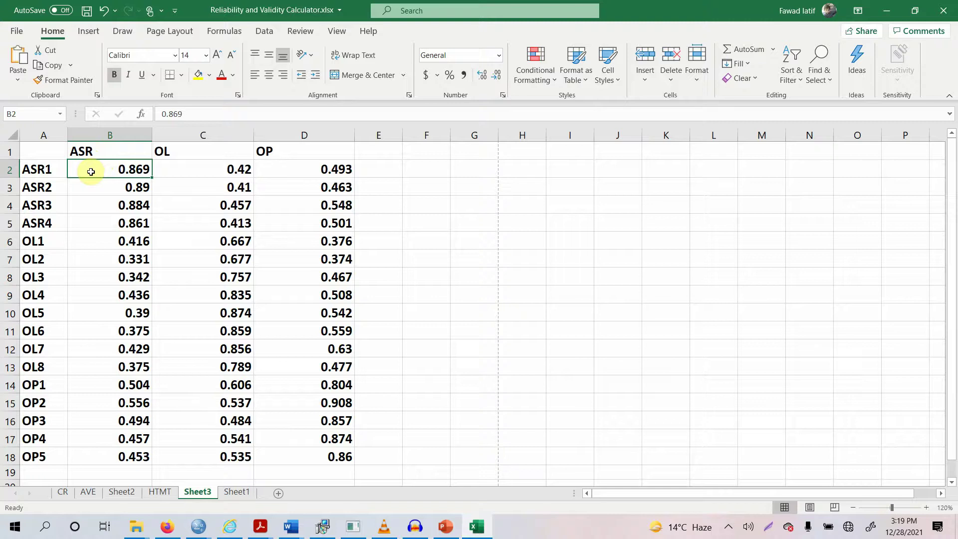
{"action": "left_click", "coordinate": [219, 168]}
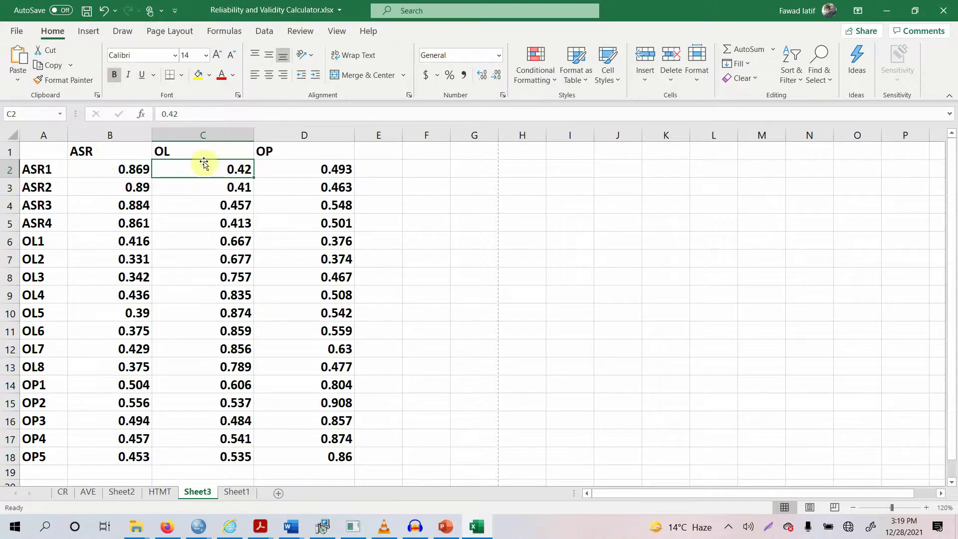
{"action": "left_click", "coordinate": [52, 170]}
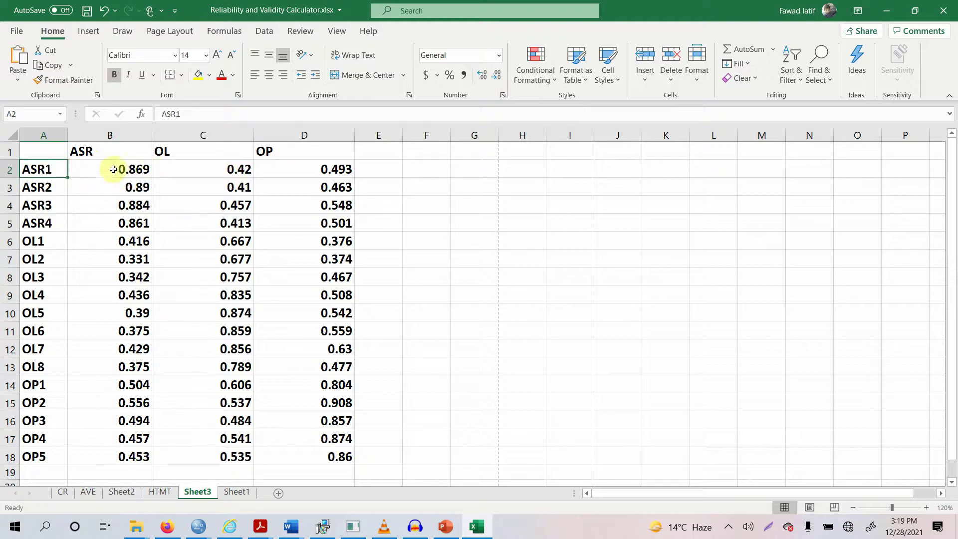
{"action": "left_click", "coordinate": [185, 158]}
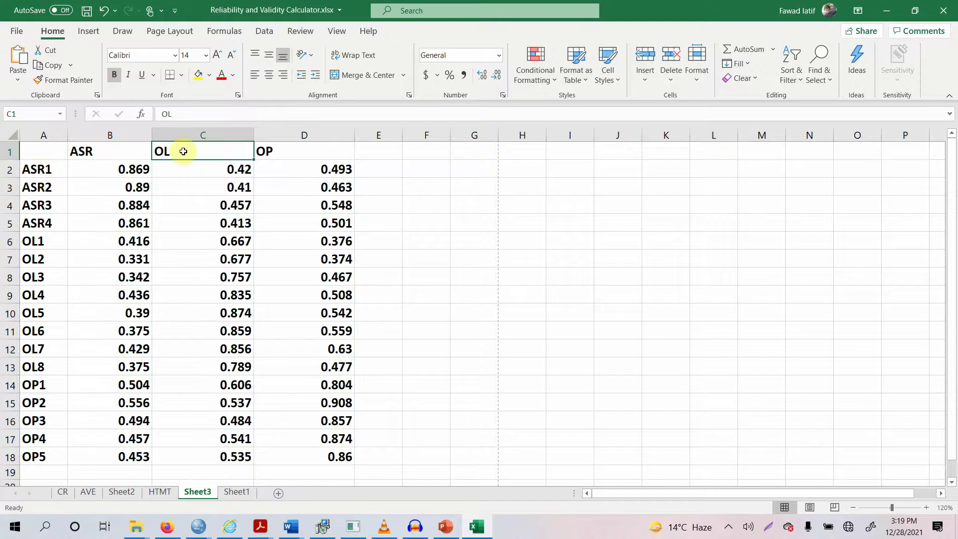
{"action": "left_click", "coordinate": [180, 169]}
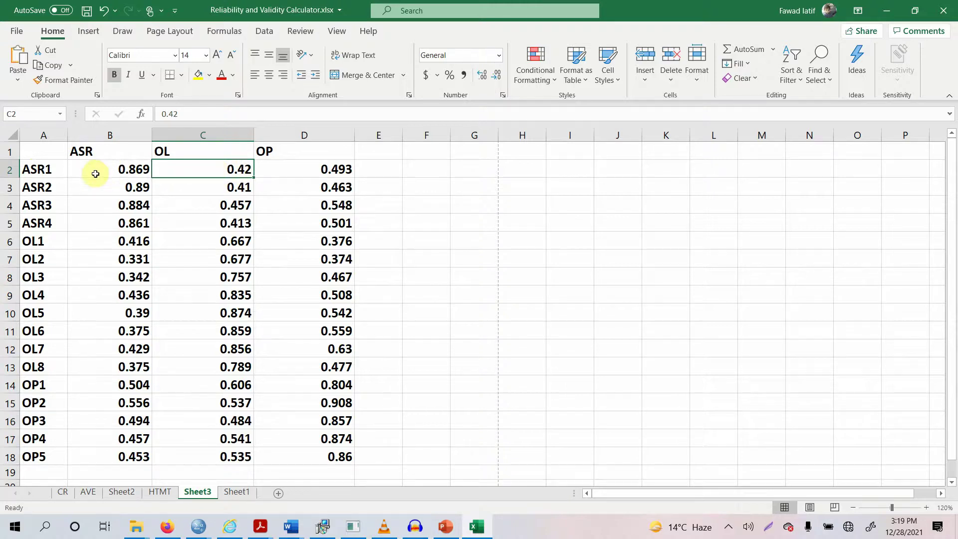
{"action": "left_click", "coordinate": [327, 168]}
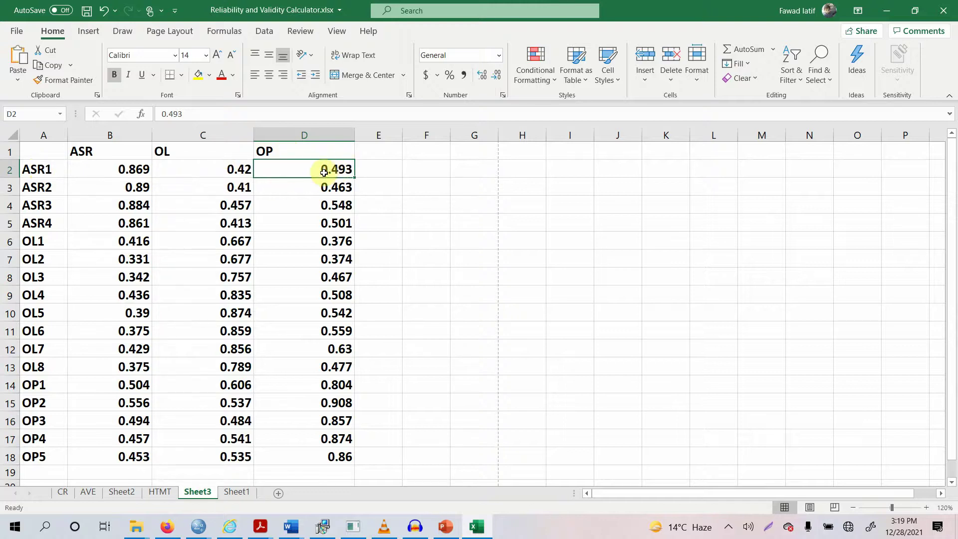
{"action": "left_click", "coordinate": [55, 168]}
{"action": "left_click", "coordinate": [90, 168]}
{"action": "left_click", "coordinate": [94, 156]}
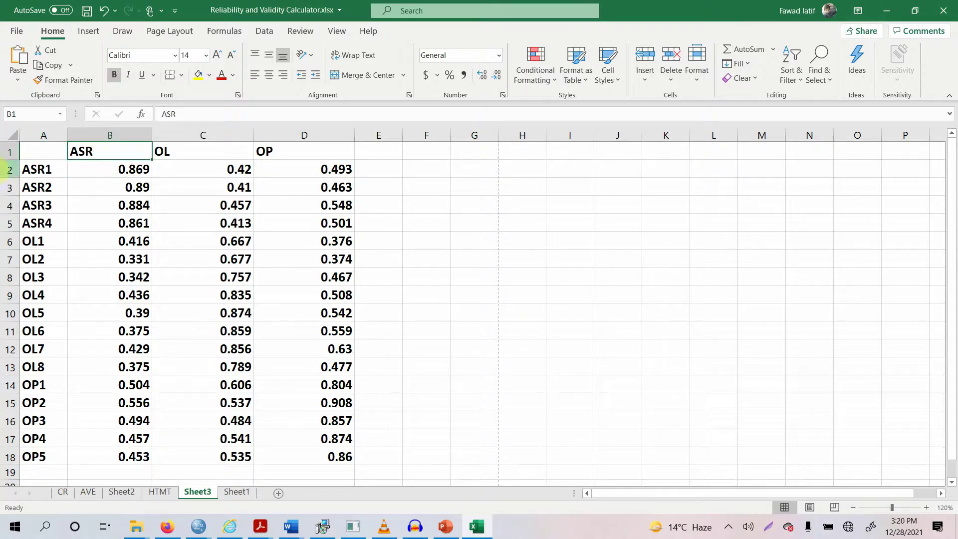
{"action": "left_click", "coordinate": [132, 173]}
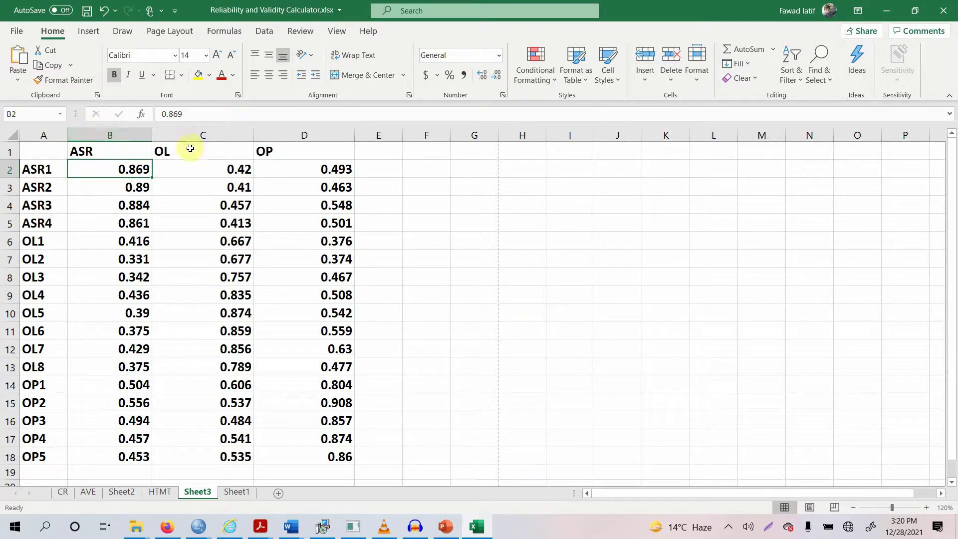
{"action": "left_click", "coordinate": [215, 149]}
{"action": "left_click", "coordinate": [278, 153]}
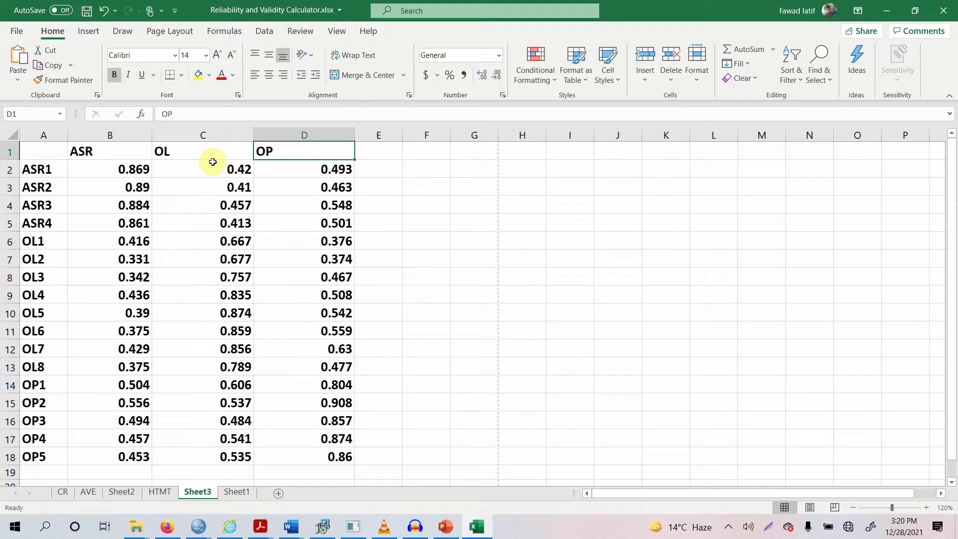
Review the loadings of ASR1–ASR4 on their parent construct ASR and fill cells B2:B5 yellow.
{"action": "left_click", "coordinate": [91, 177]}
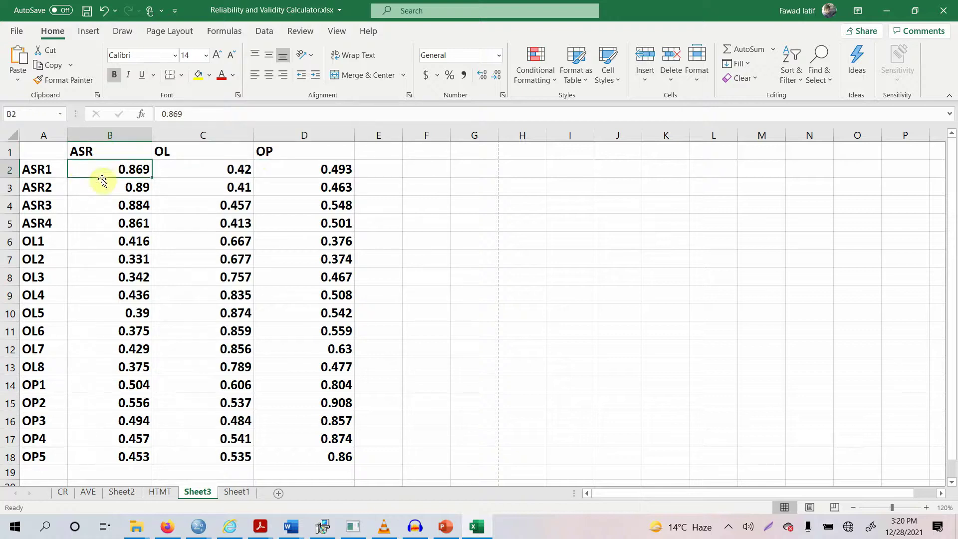
{"action": "left_click", "coordinate": [104, 191]}
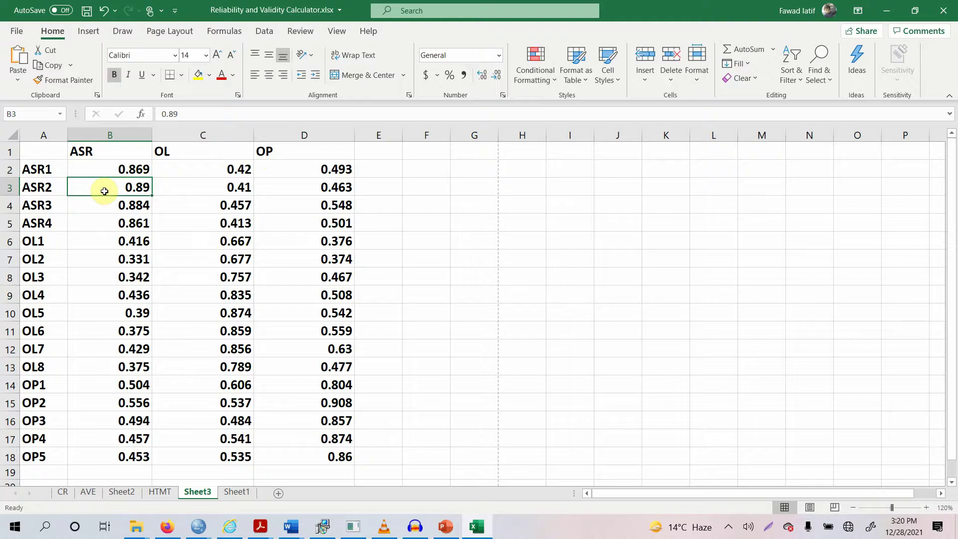
{"action": "left_click", "coordinate": [105, 207]}
{"action": "left_click", "coordinate": [106, 222]}
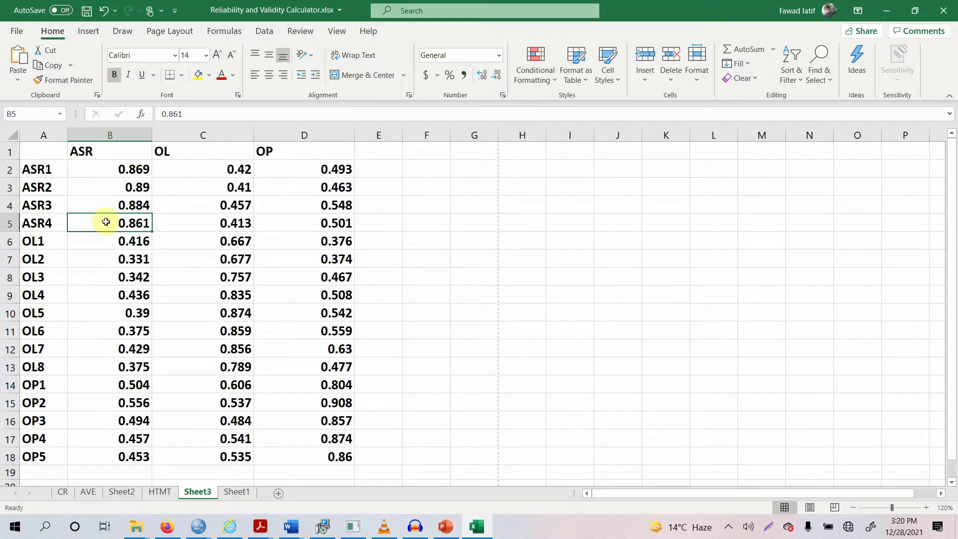
{"action": "left_click_drag", "start_coordinate": [110, 170], "coordinate": [117, 221]}
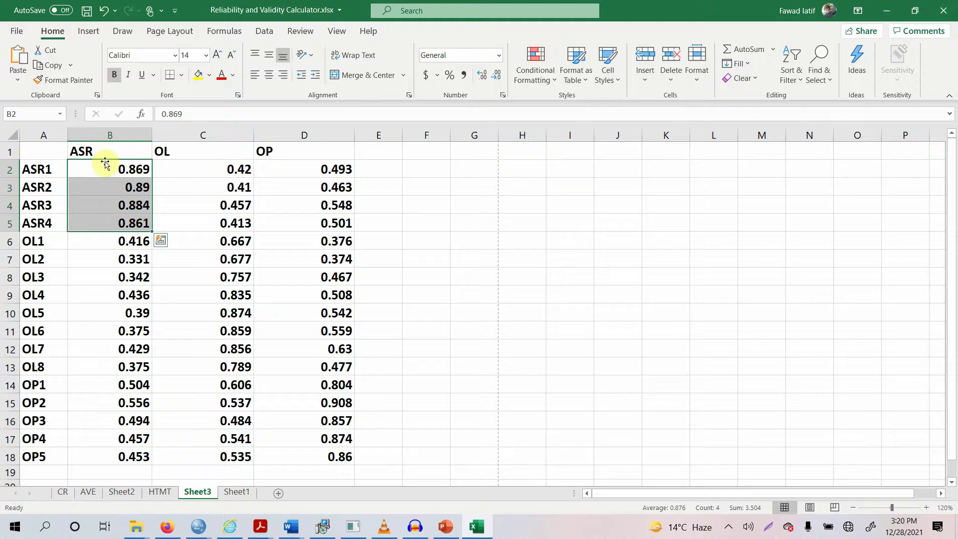
{"action": "left_click", "coordinate": [201, 77]}
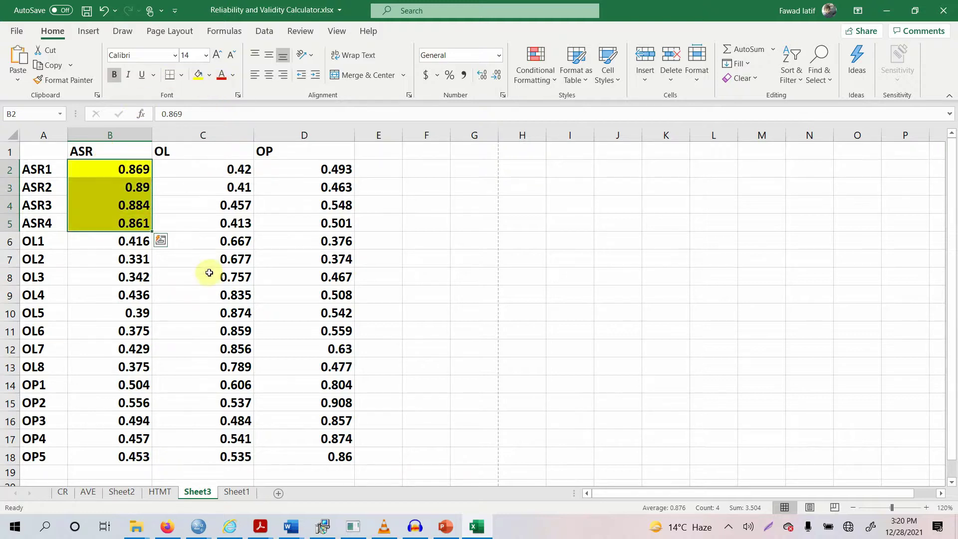
Match items OL1–OL8 in the first column with their parent construct OL in the header row.
{"action": "left_click", "coordinate": [55, 242]}
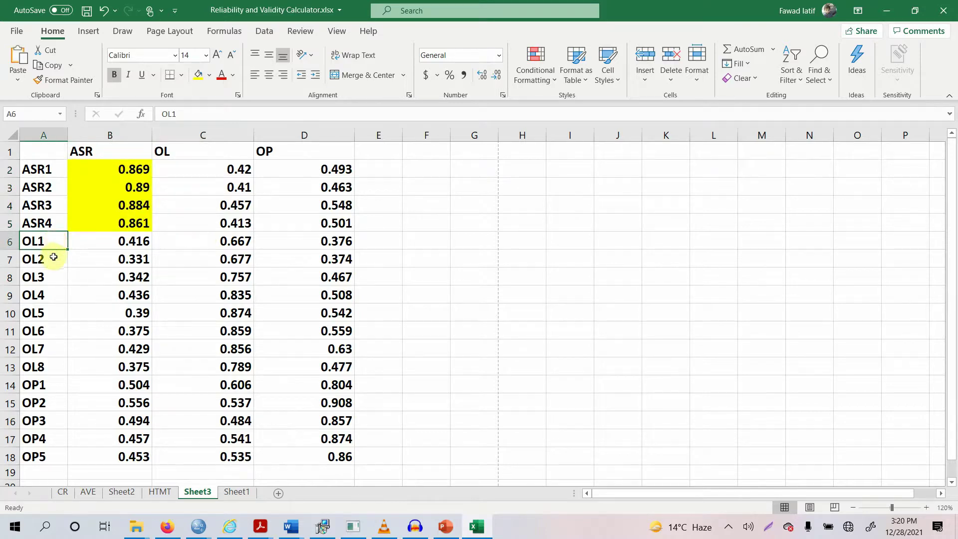
{"action": "left_click_drag", "start_coordinate": [53, 245], "coordinate": [56, 362]}
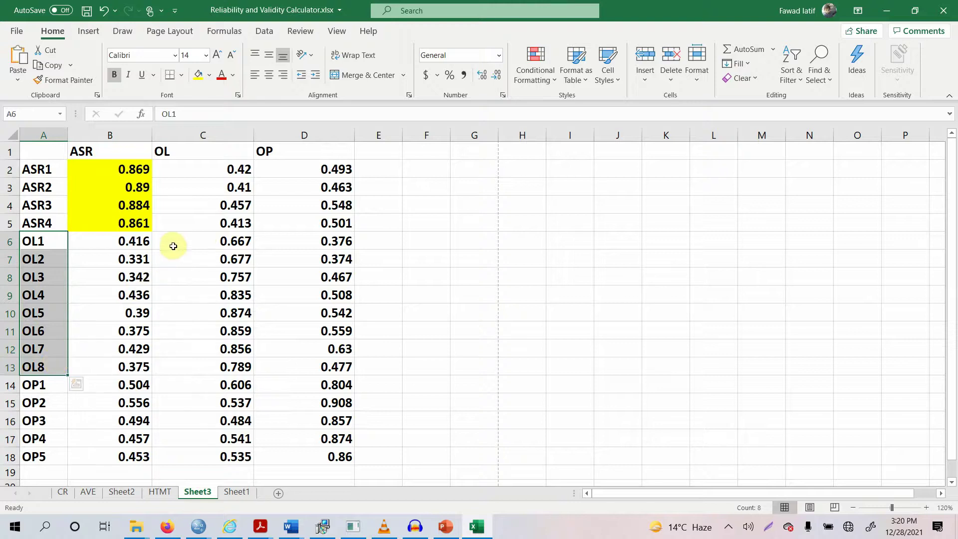
{"action": "left_click", "coordinate": [173, 154]}
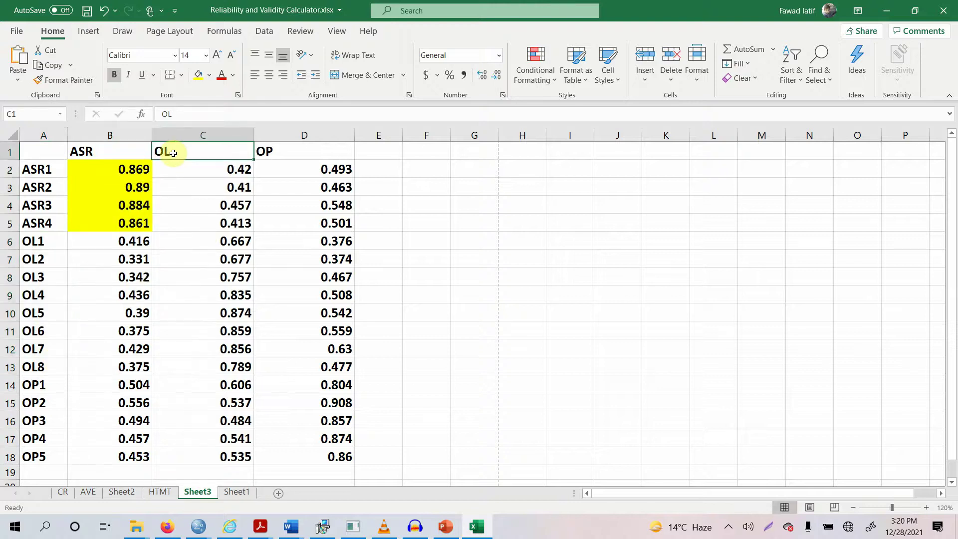
{"action": "left_click_drag", "start_coordinate": [44, 242], "coordinate": [44, 353]}
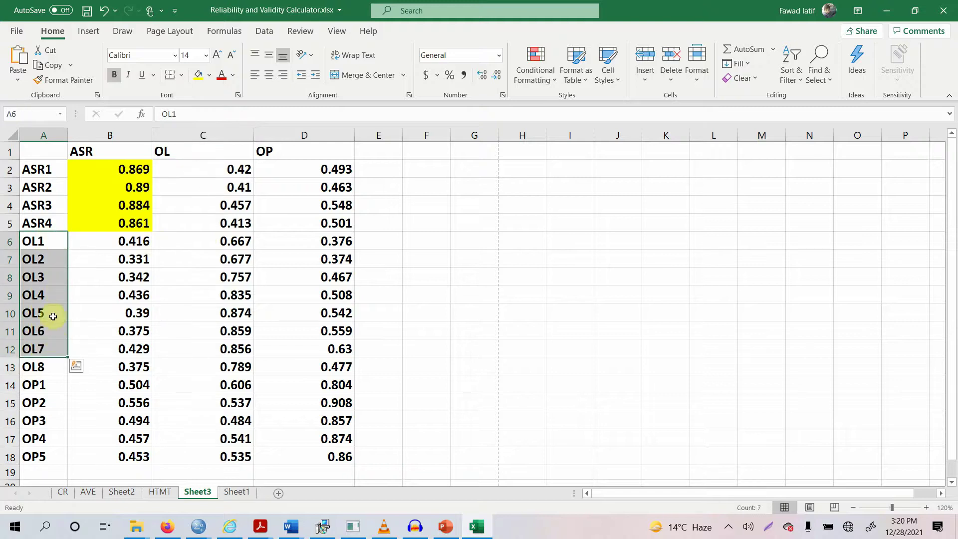
{"action": "left_click", "coordinate": [189, 152]}
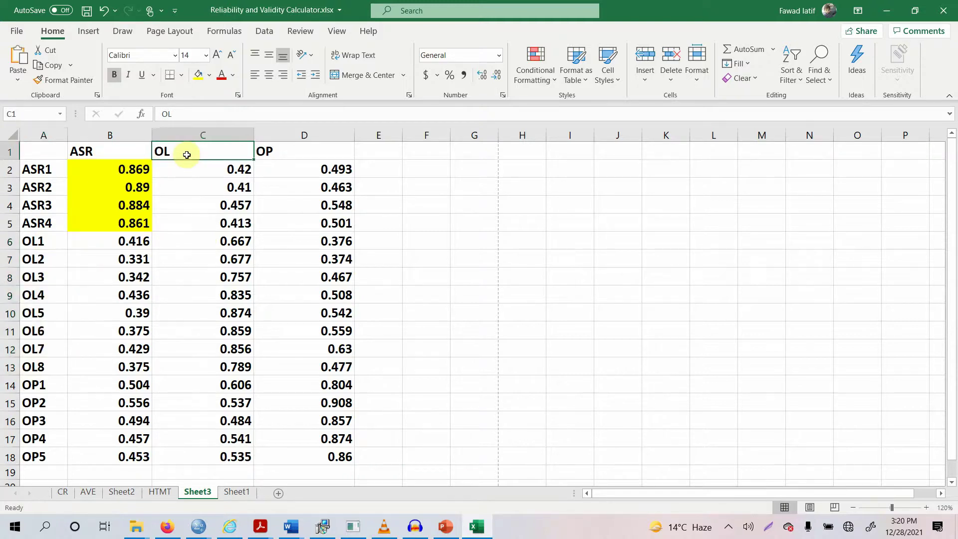
{"action": "left_click_drag", "start_coordinate": [58, 241], "coordinate": [58, 349]}
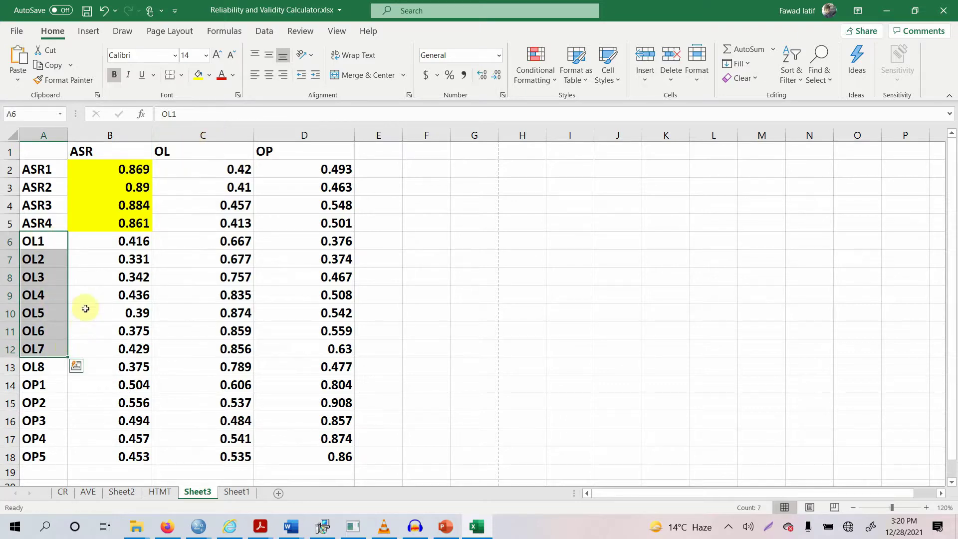
{"action": "left_click", "coordinate": [168, 153]}
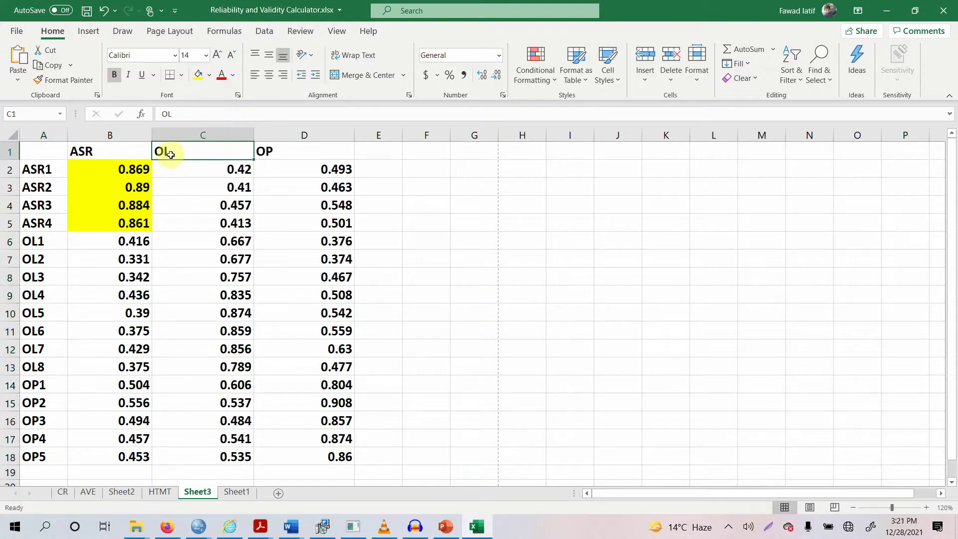
{"action": "left_click_drag", "start_coordinate": [33, 241], "coordinate": [39, 369]}
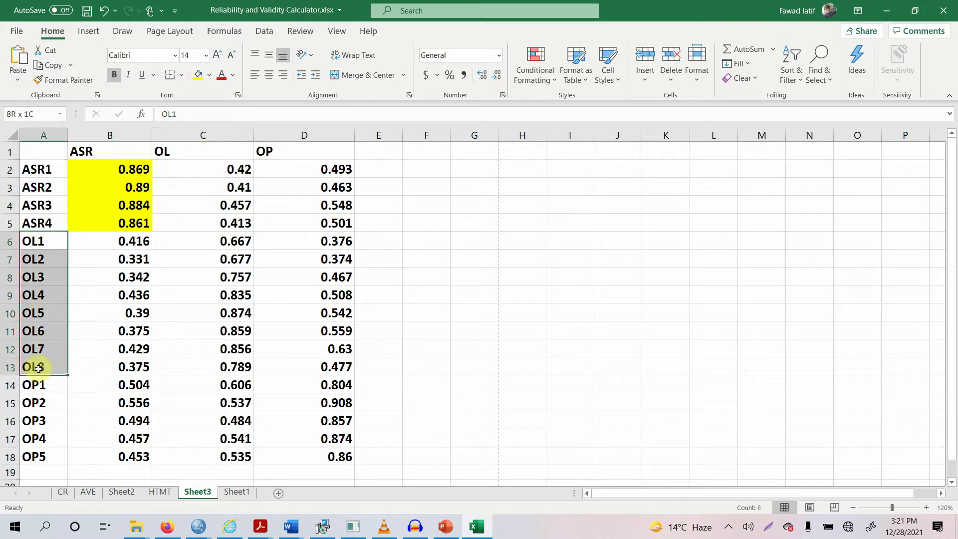
{"action": "left_click", "coordinate": [187, 149]}
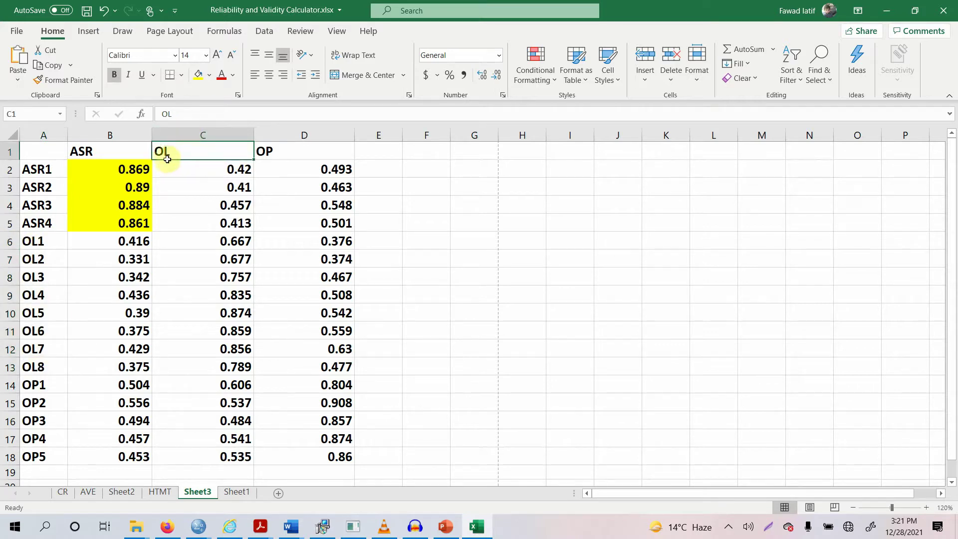
Compare item OL1's loading on its parent construct OL with its cross-loadings on ASR and OP.
{"action": "left_click", "coordinate": [184, 242]}
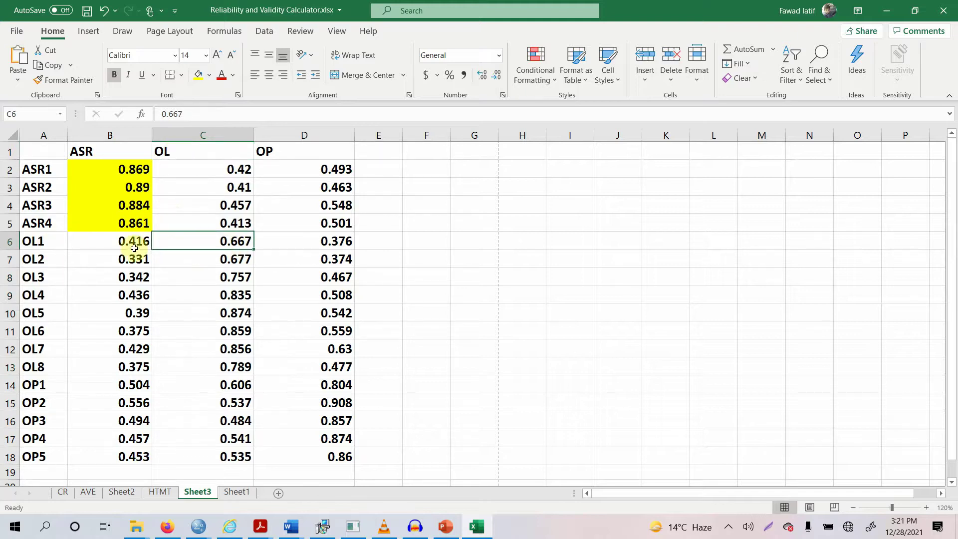
{"action": "left_click", "coordinate": [36, 245]}
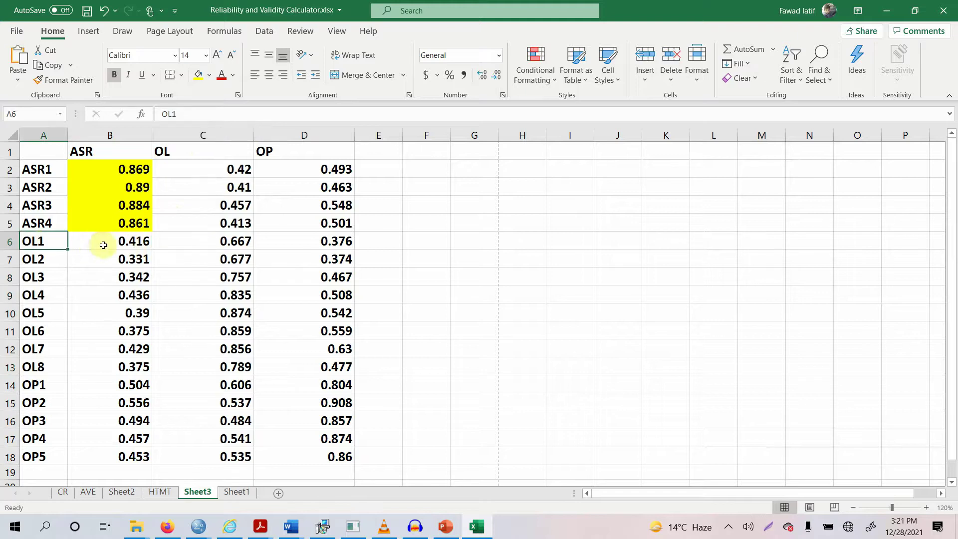
{"action": "left_click", "coordinate": [108, 246]}
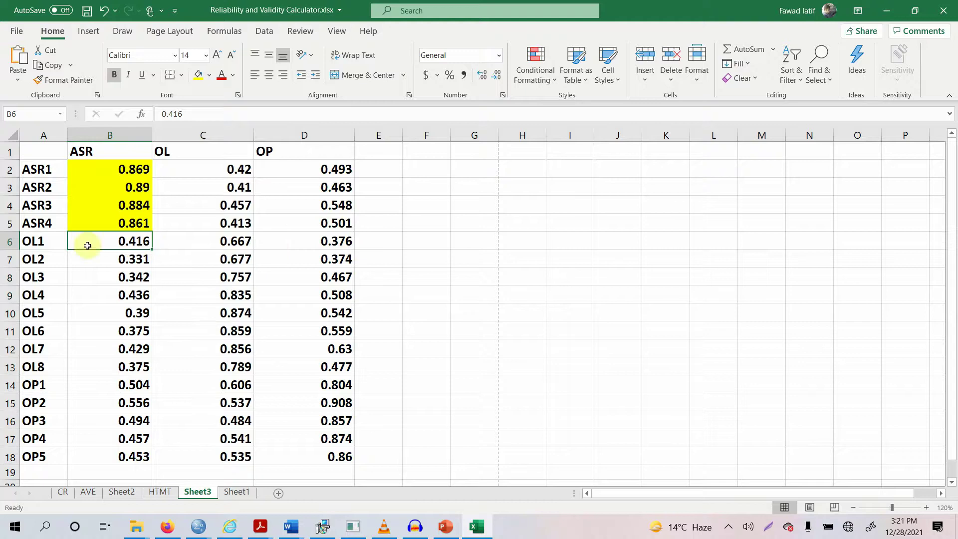
{"action": "left_click", "coordinate": [297, 246]}
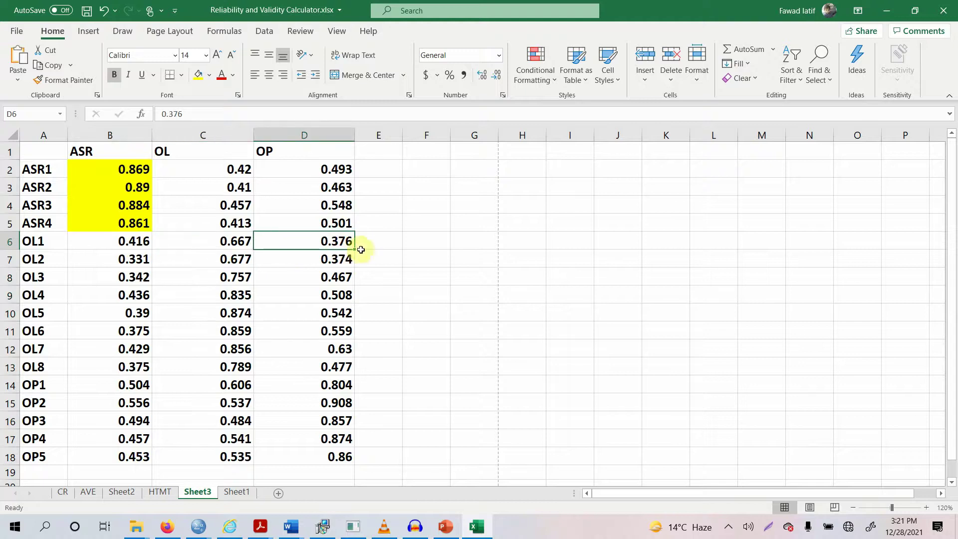
Fill the loadings of OL1–OL8 on the OL construct, cells C6:C13, yellow.
{"action": "left_click", "coordinate": [216, 246]}
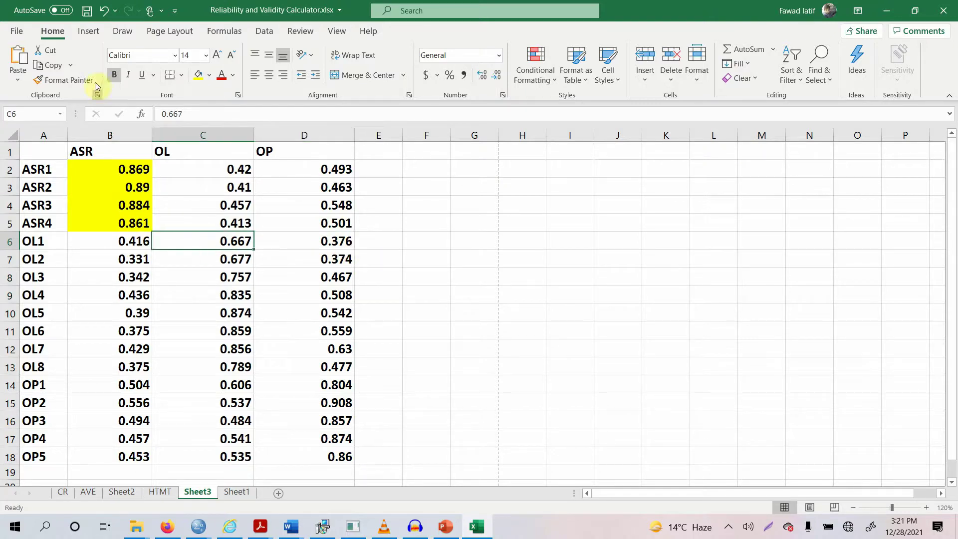
{"action": "left_click", "coordinate": [199, 77]}
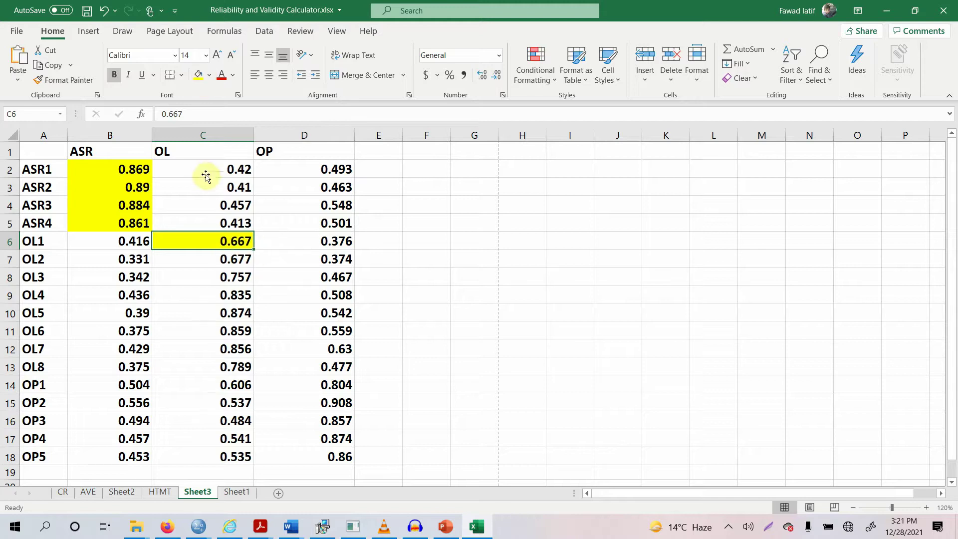
{"action": "left_click", "coordinate": [205, 259]}
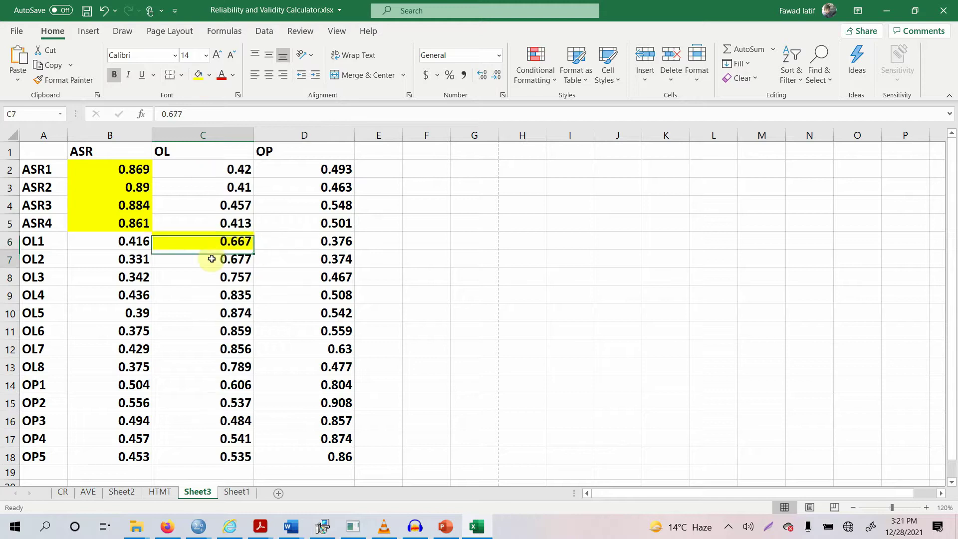
{"action": "left_click", "coordinate": [198, 75]}
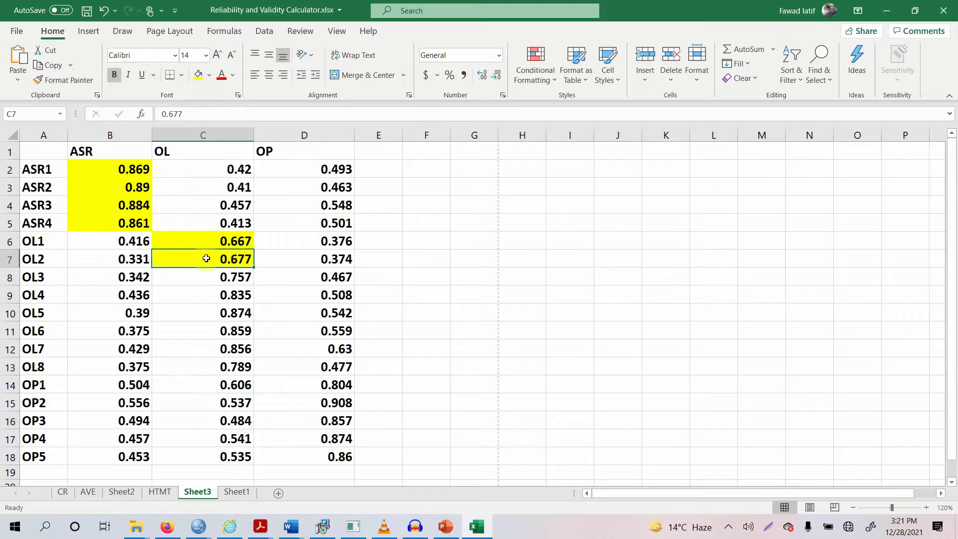
{"action": "left_click_drag", "start_coordinate": [212, 276], "coordinate": [218, 364]}
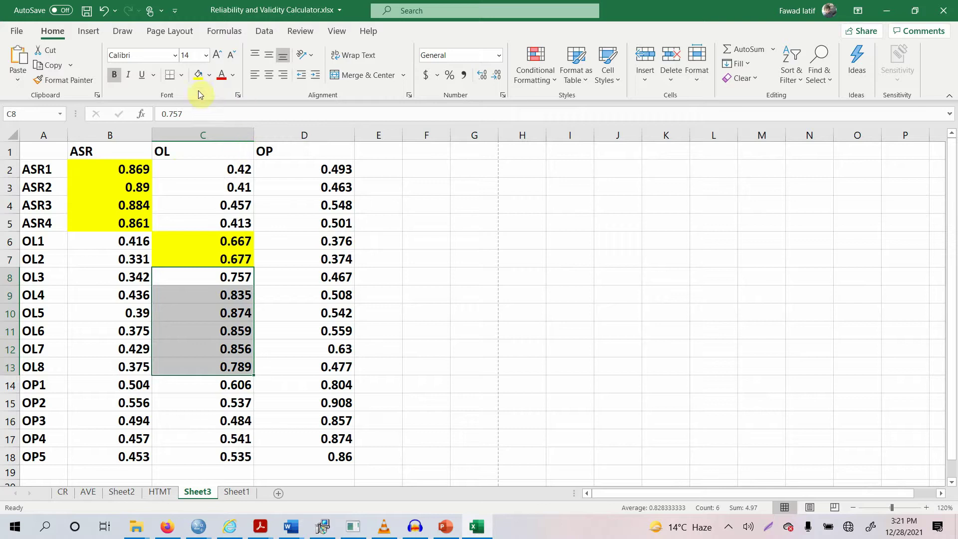
{"action": "left_click", "coordinate": [198, 76]}
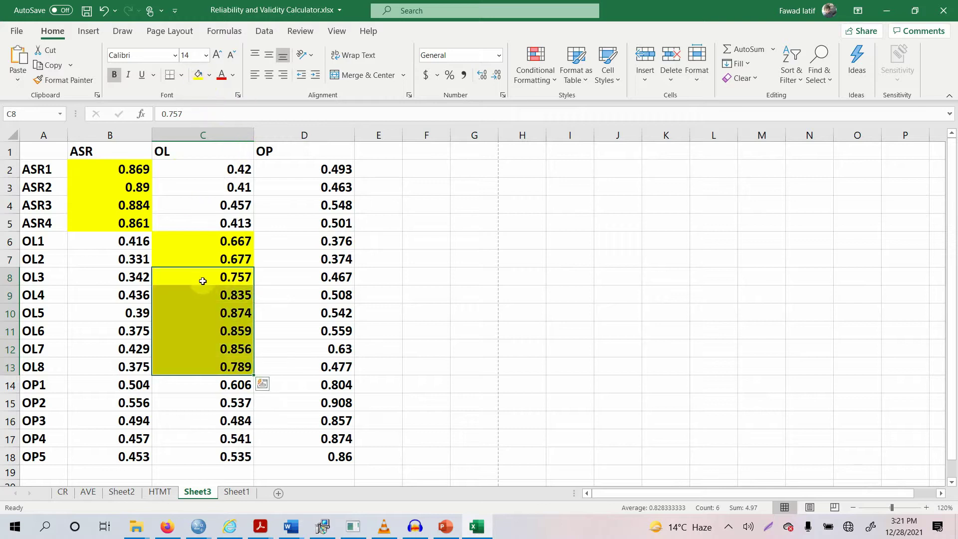
Compare the highlighted OL1–OL8 loadings with the same items' cross-loadings on ASR and OP.
{"action": "left_click_drag", "start_coordinate": [199, 241], "coordinate": [216, 364]}
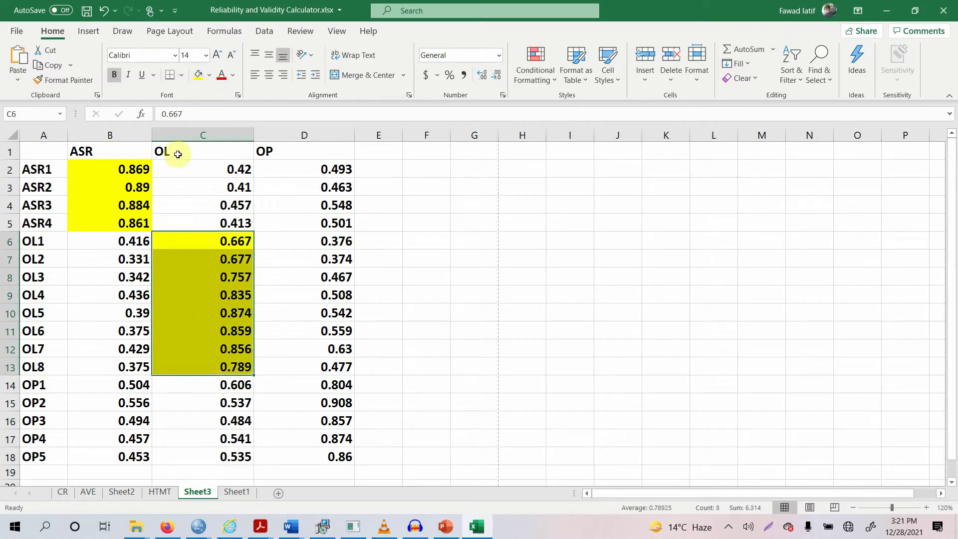
{"action": "left_click_drag", "start_coordinate": [131, 243], "coordinate": [131, 370]}
{"action": "left_click_drag", "start_coordinate": [294, 241], "coordinate": [300, 367]}
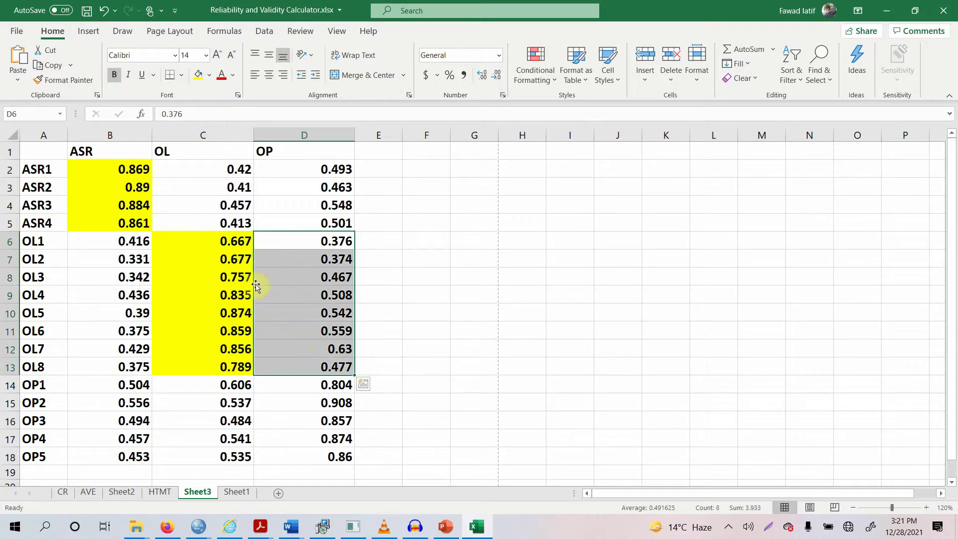
Compare OP1's loading on OP with its cross-loadings on OL and ASR, and fill the OP1–OP5 loadings in D14:D18 yellow.
{"action": "left_click", "coordinate": [327, 388]}
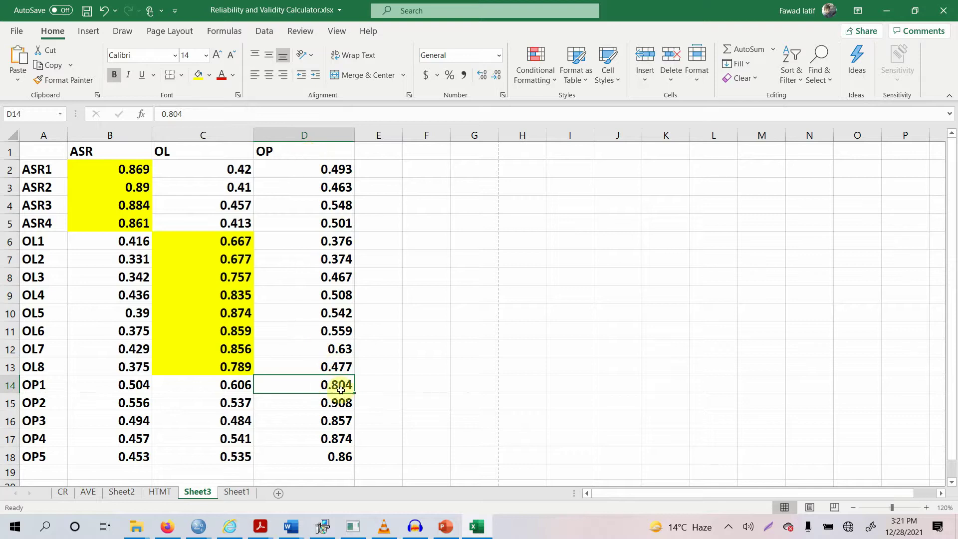
{"action": "left_click", "coordinate": [242, 390]}
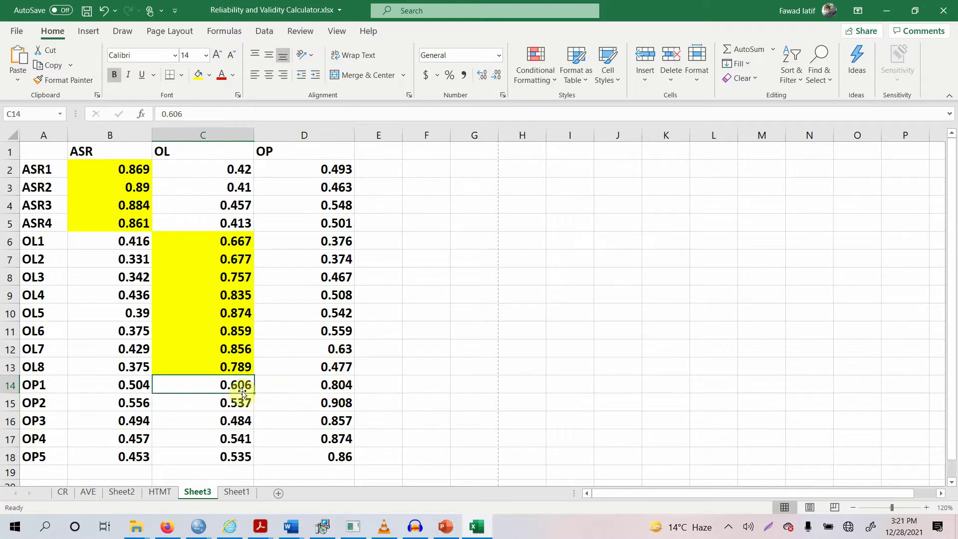
{"action": "left_click", "coordinate": [138, 389]}
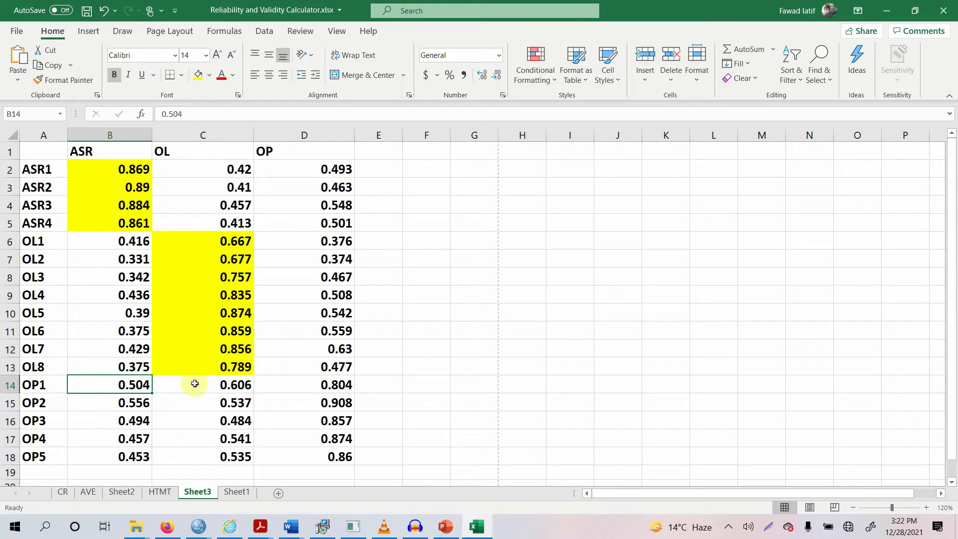
{"action": "left_click", "coordinate": [273, 384]}
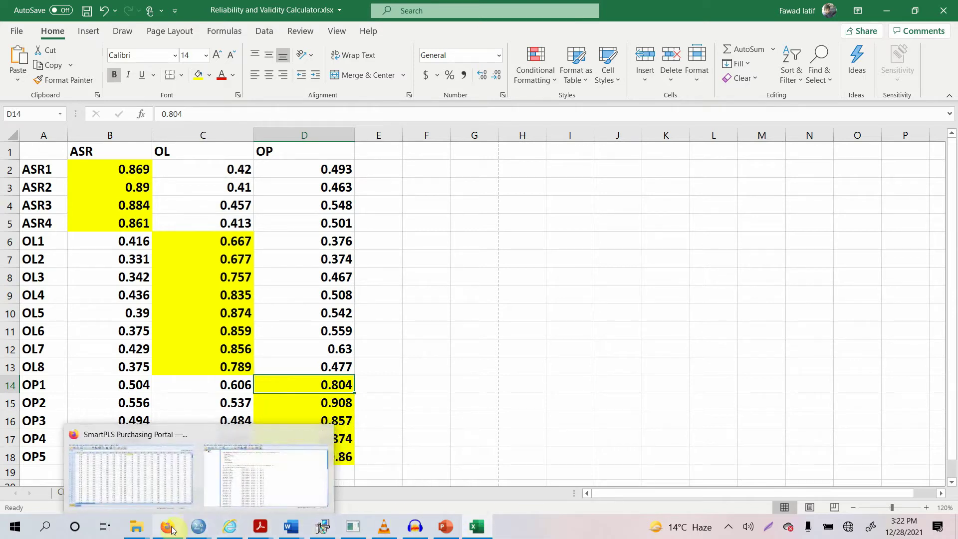
Switch to SmartPLS and view the Workshop SmartPLS path model with the OL, ASR and OP constructs.
{"action": "mouse_move", "coordinate": [358, 532]}
{"action": "left_click", "coordinate": [364, 465]}
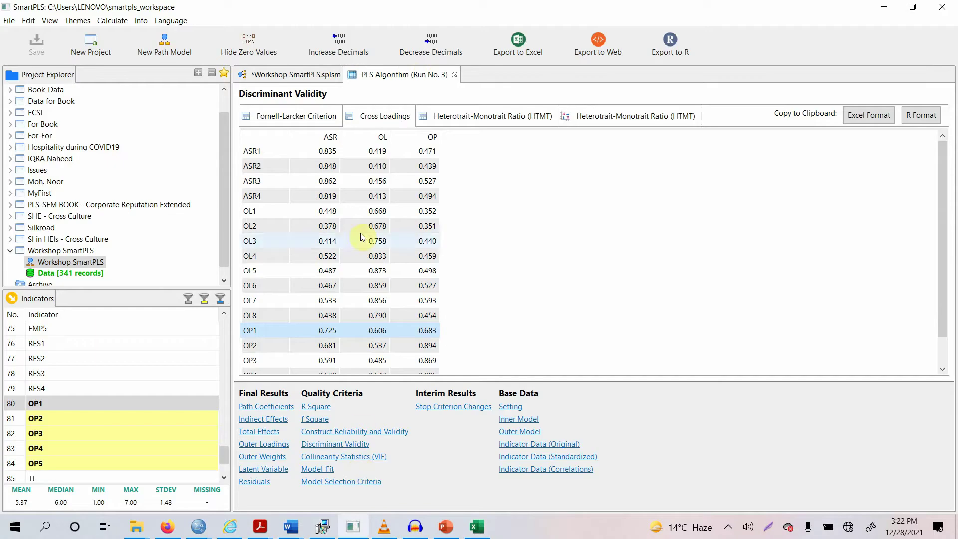
{"action": "left_click", "coordinate": [298, 74]}
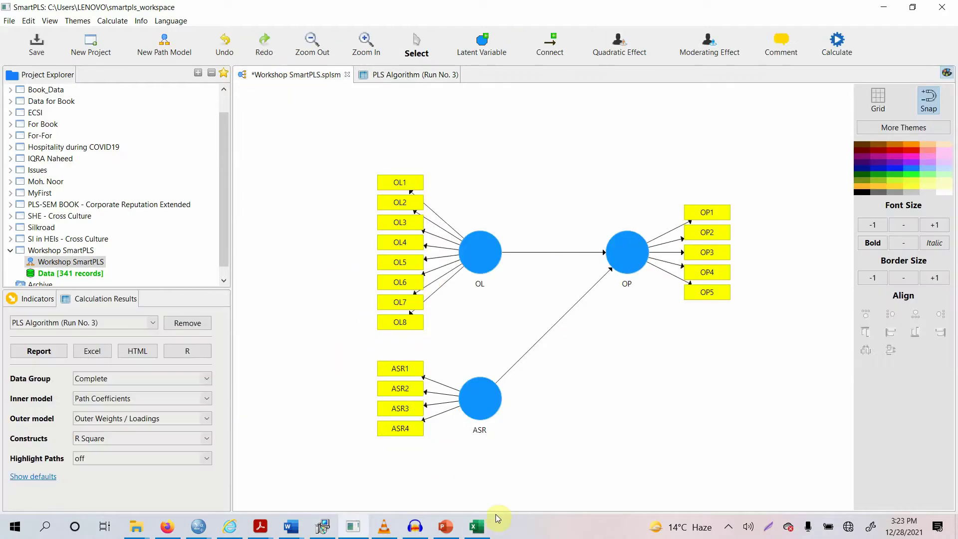
Return to the Excel workbook and review the highlighted OP and OL loadings against the OP items' cross-loadings on ASR and OL.
{"action": "left_click", "coordinate": [477, 527]}
{"action": "left_click_drag", "start_coordinate": [302, 388], "coordinate": [299, 455]}
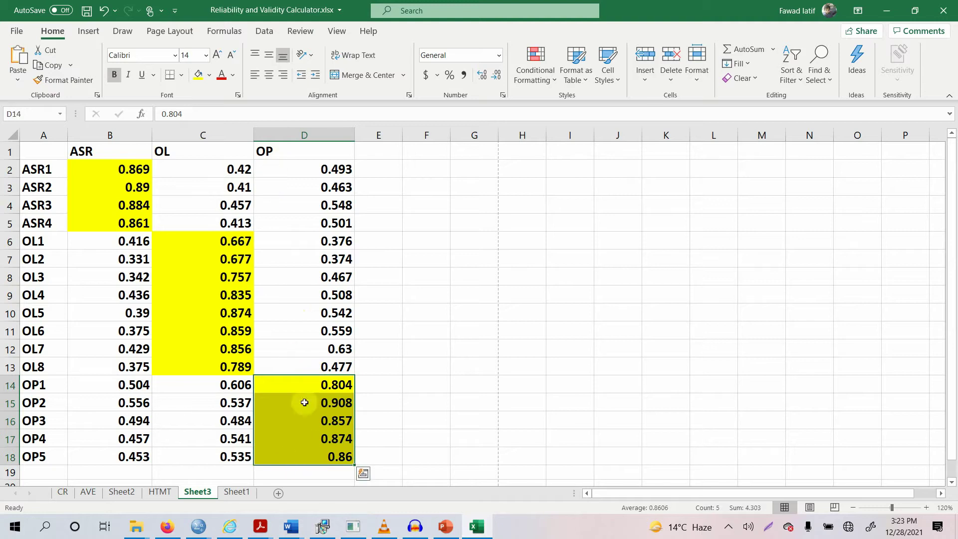
{"action": "left_click", "coordinate": [272, 150]}
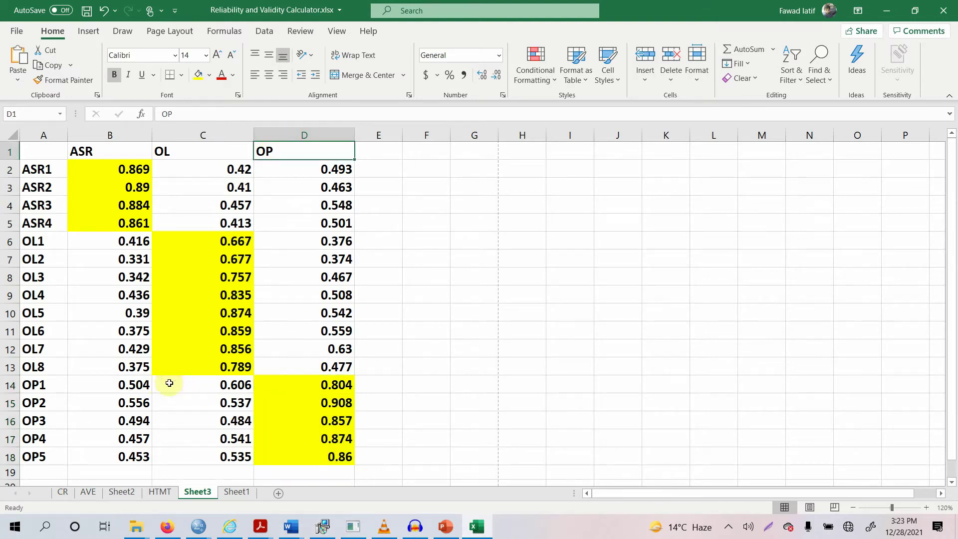
{"action": "left_click", "coordinate": [131, 386]}
{"action": "left_click", "coordinate": [143, 402]}
{"action": "left_click", "coordinate": [220, 403]}
{"action": "left_click_drag", "start_coordinate": [290, 387], "coordinate": [299, 455]}
{"action": "left_click_drag", "start_coordinate": [183, 247], "coordinate": [195, 370]}
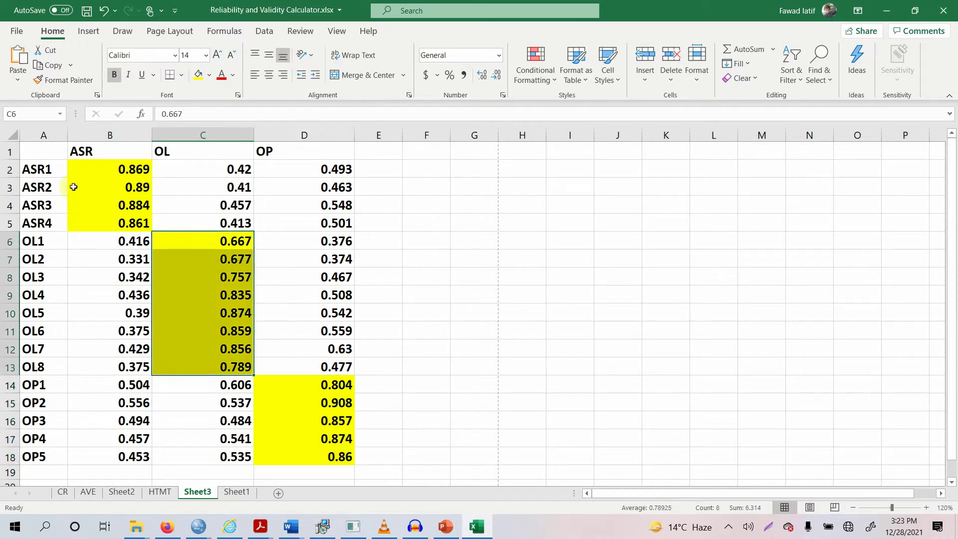
Review the highlighted loadings construct by construct: ASR1–ASR4, OL1–OL8 and OP1–OP5.
{"action": "left_click_drag", "start_coordinate": [85, 172], "coordinate": [96, 219]}
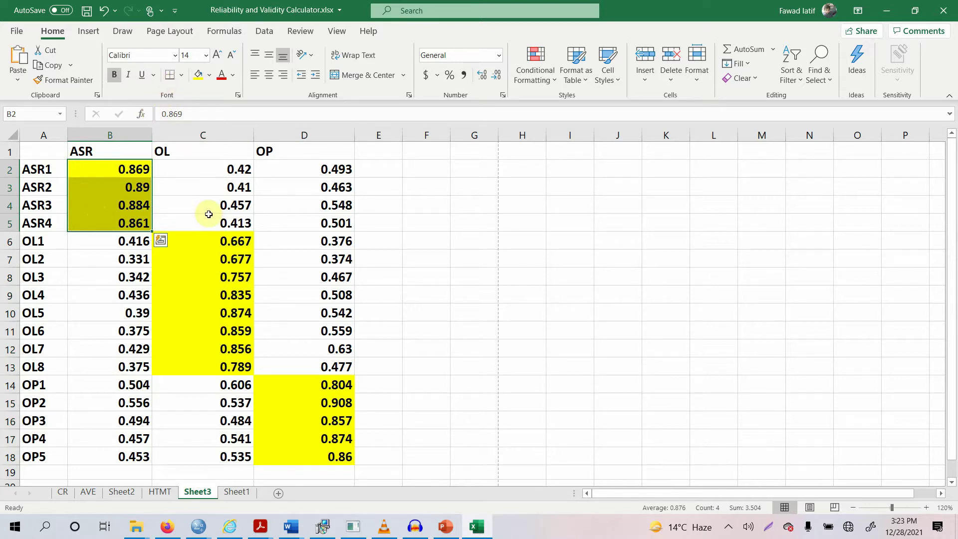
{"action": "left_click_drag", "start_coordinate": [179, 244], "coordinate": [188, 364]}
{"action": "left_click_drag", "start_coordinate": [290, 381], "coordinate": [291, 454]}
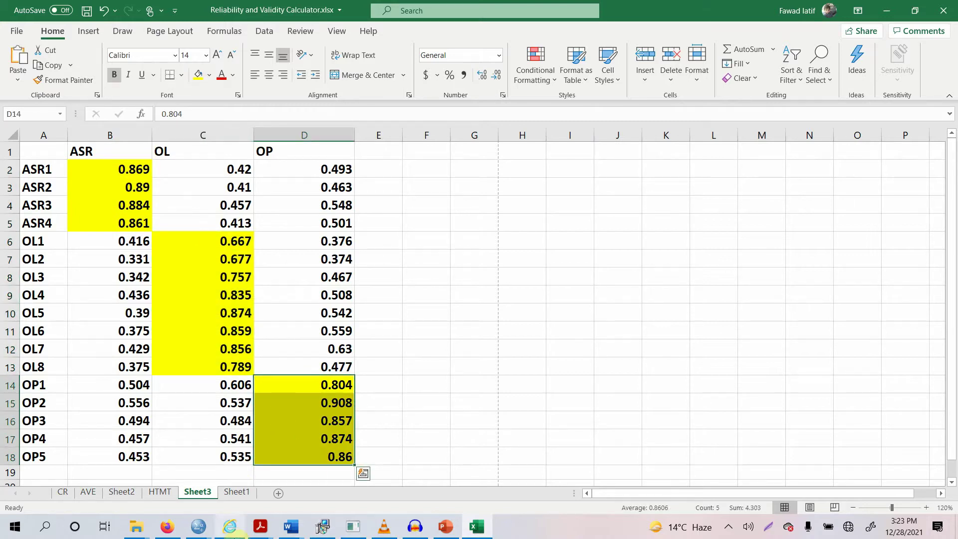
Switch to SmartPLS and review the HTMT, Fornell-Larcker and cross-loadings results in the PLS Algorithm (Run No. 3) discriminant validity report.
{"action": "left_click", "coordinate": [353, 527]}
{"action": "left_click", "coordinate": [379, 79]}
{"action": "left_click", "coordinate": [356, 446]}
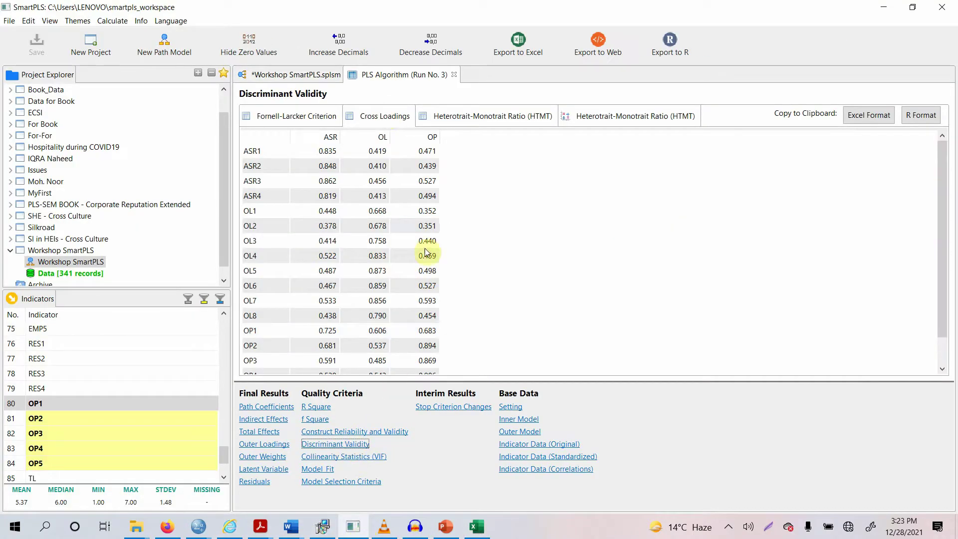
{"action": "left_click", "coordinate": [457, 123]}
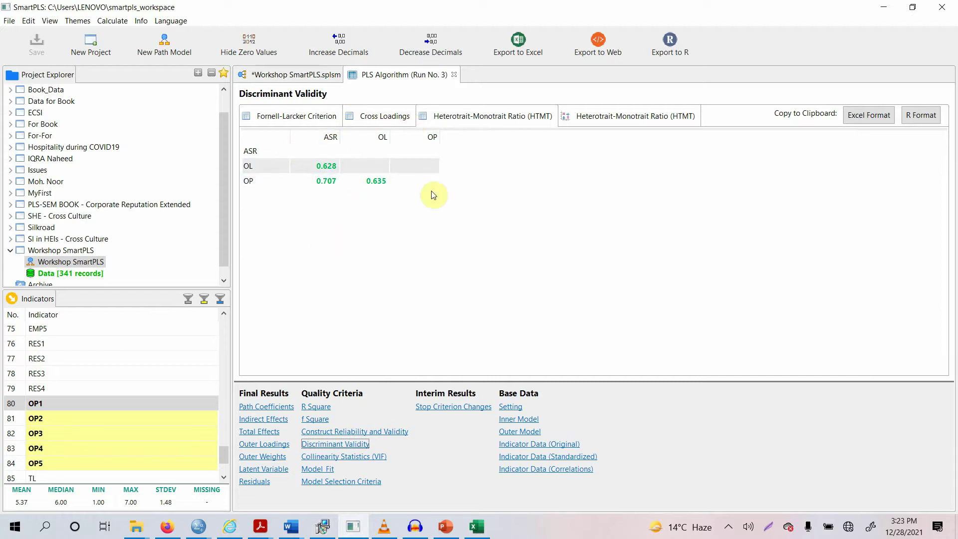
{"action": "left_click", "coordinate": [381, 165]}
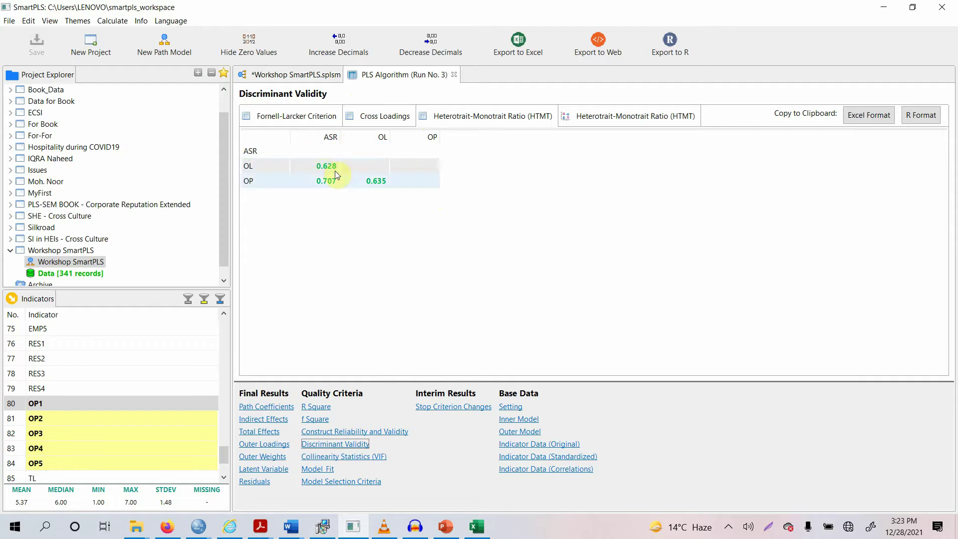
{"action": "left_click", "coordinate": [281, 118]}
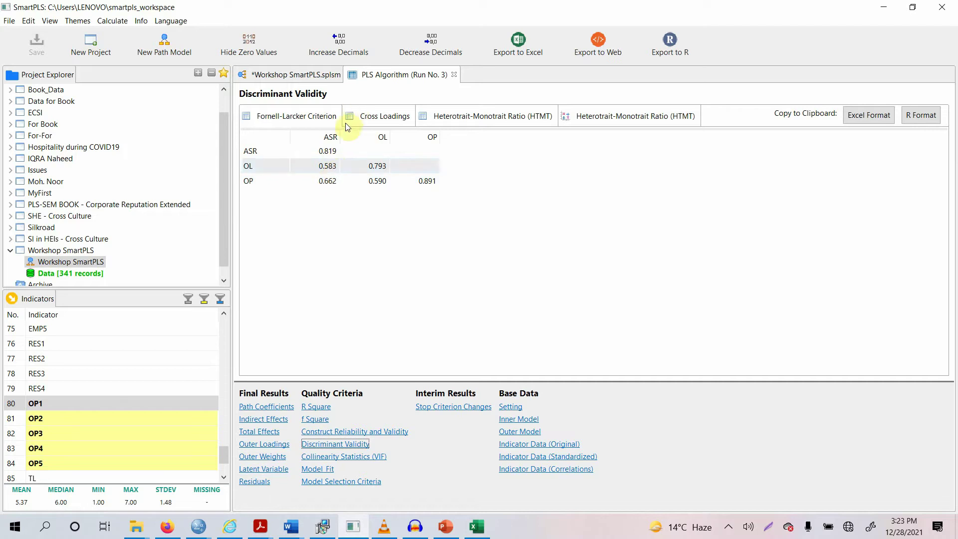
{"action": "left_click", "coordinate": [361, 119]}
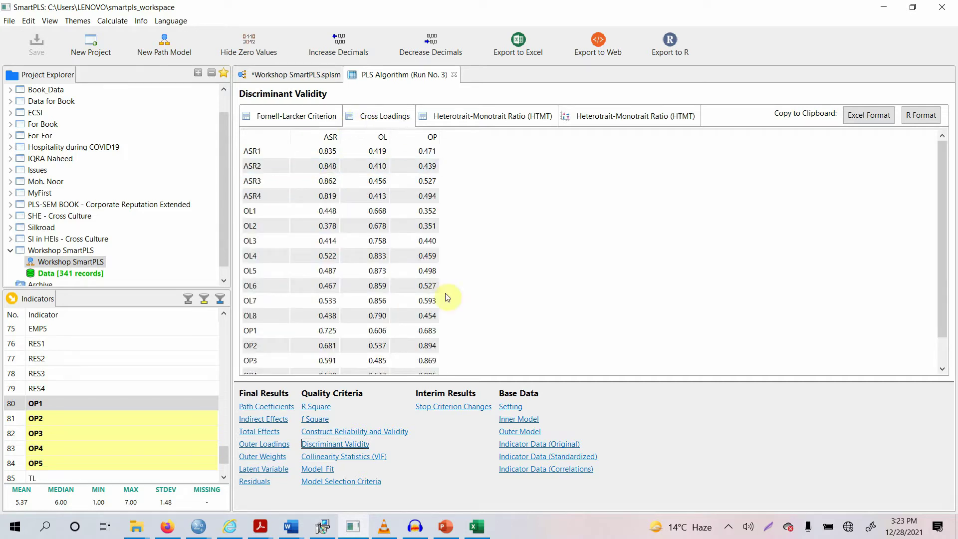
Return to the Excel workbook and compare ASR1's loading on ASR with its cross-loading on OL, referring to both construct headings.
{"action": "left_click", "coordinate": [477, 525]}
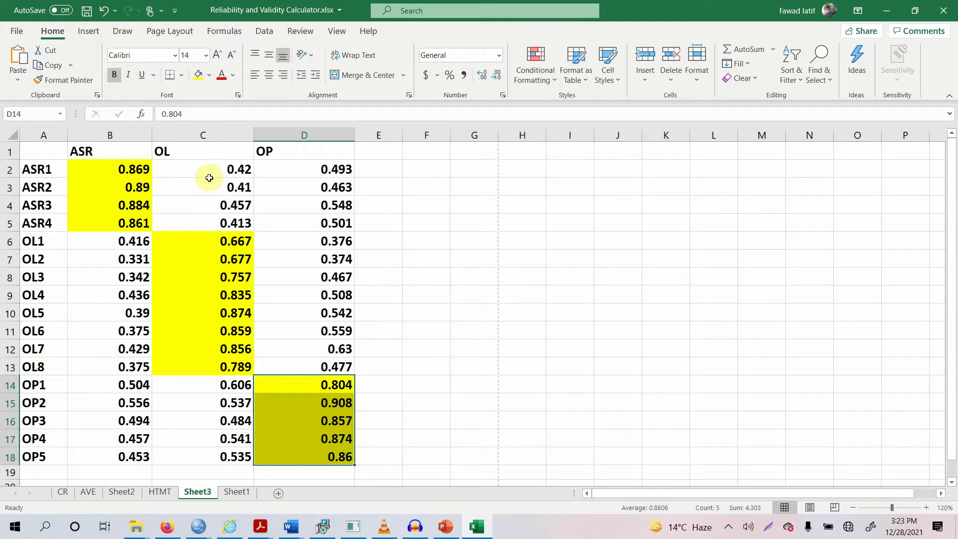
{"action": "left_click", "coordinate": [204, 188]}
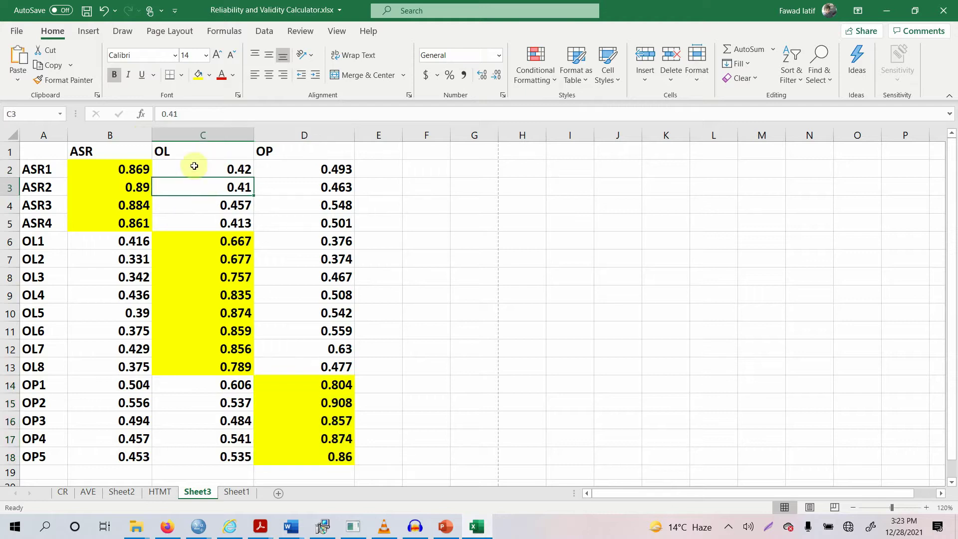
{"action": "left_click", "coordinate": [114, 170]}
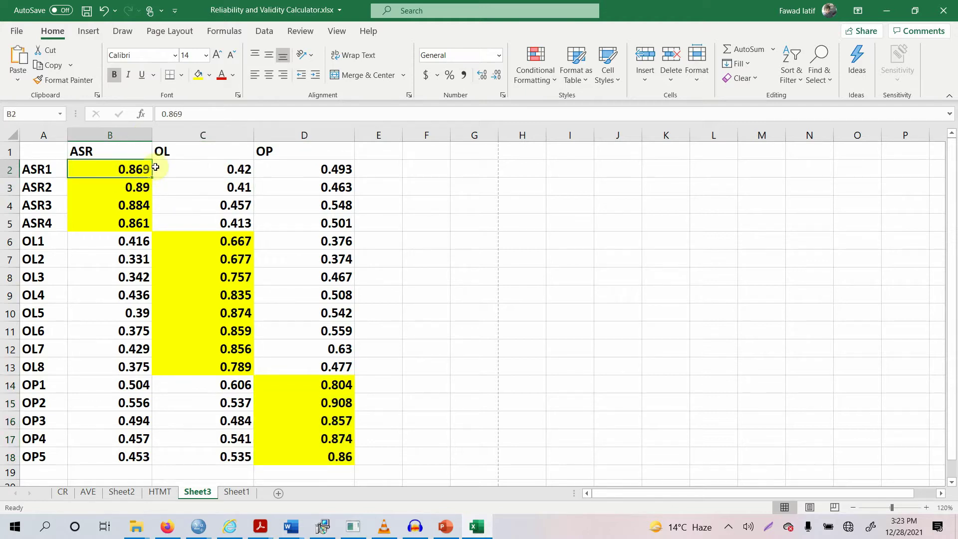
{"action": "left_click", "coordinate": [203, 169]}
{"action": "key", "text": "Right"}
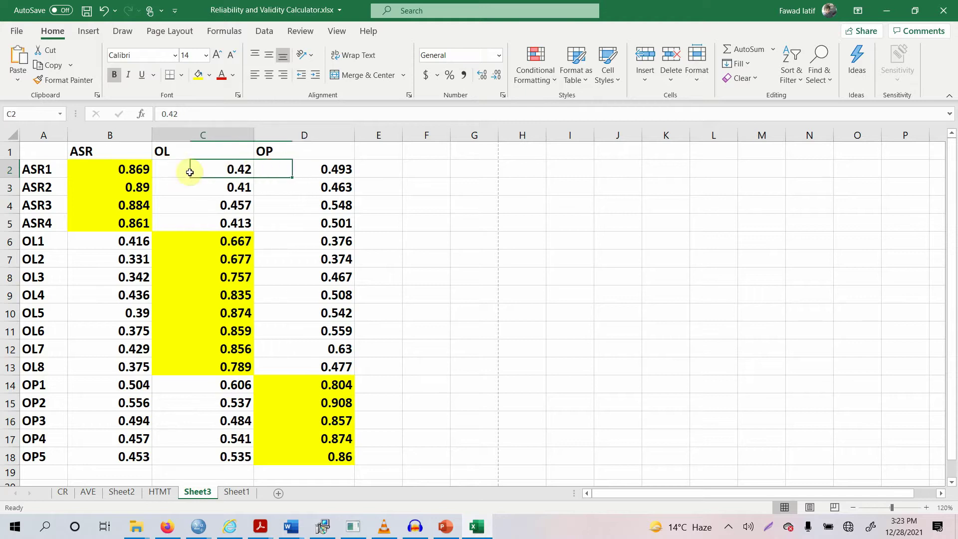
{"action": "left_click", "coordinate": [133, 172]}
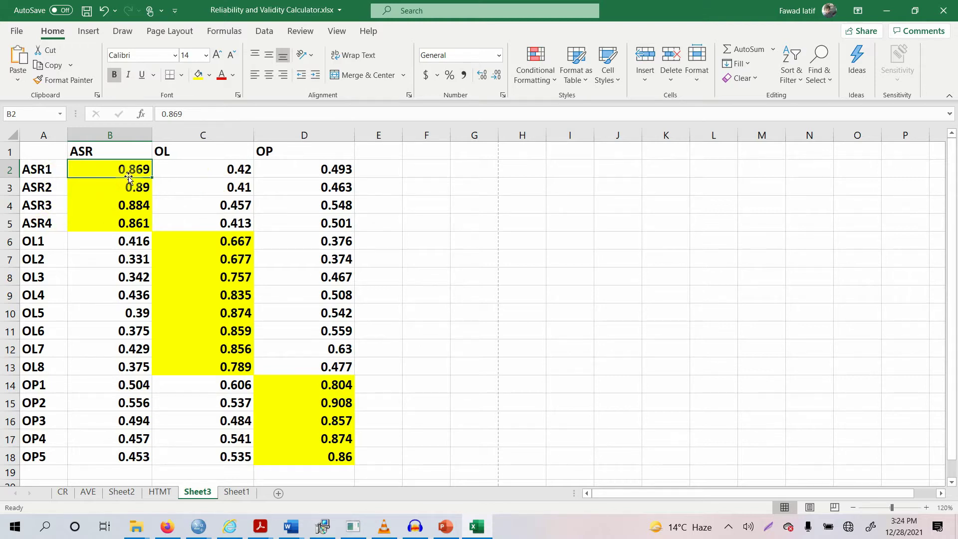
{"action": "left_click", "coordinate": [196, 165]}
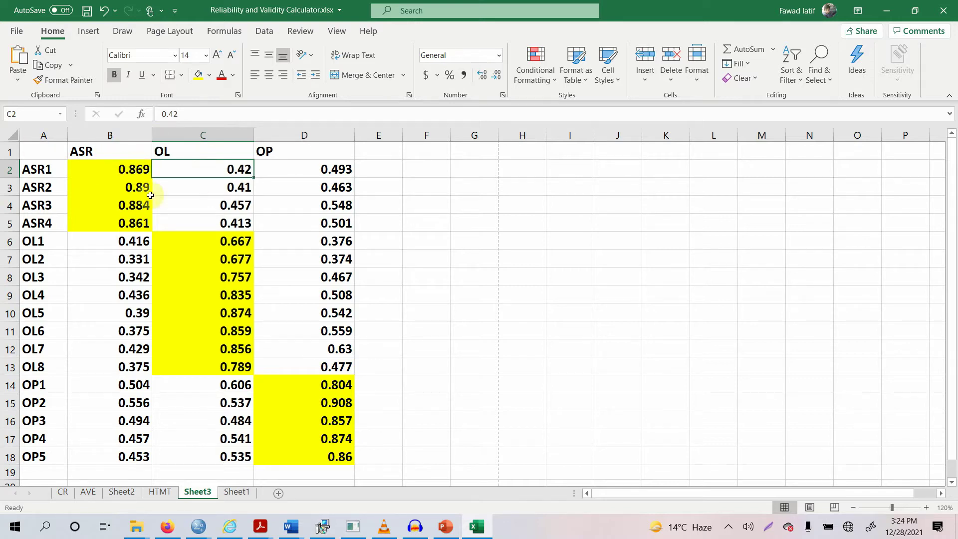
{"action": "left_click_drag", "start_coordinate": [110, 151], "coordinate": [155, 148]}
{"action": "left_click", "coordinate": [170, 146]}
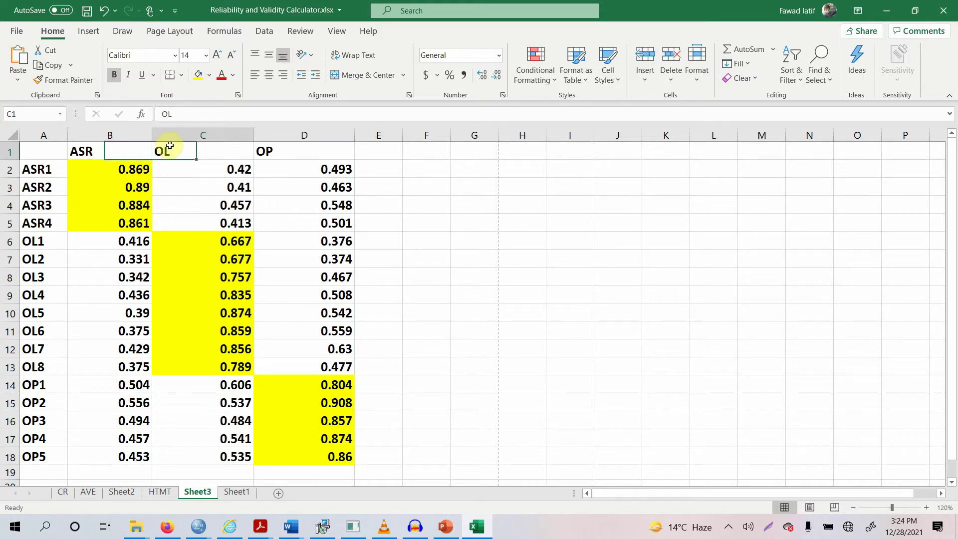
{"action": "left_click", "coordinate": [136, 147], "text": "shift"}
{"action": "left_click", "coordinate": [181, 146]}
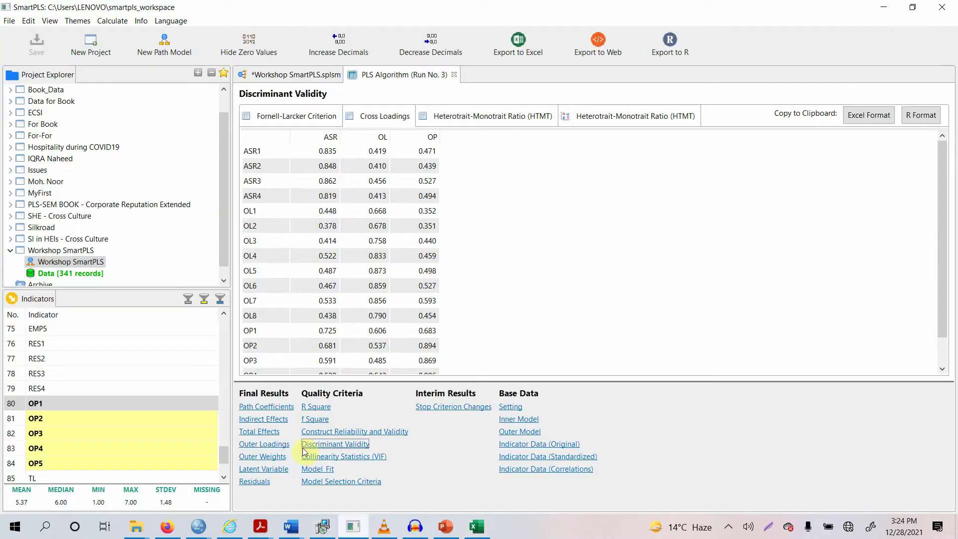
Switch to SmartPLS and examine the Fornell-Larcker criterion between ASR and OL, followed by the cross-loadings table.
{"action": "left_click", "coordinate": [353, 526]}
{"action": "left_click", "coordinate": [259, 75]}
{"action": "left_click", "coordinate": [395, 75]}
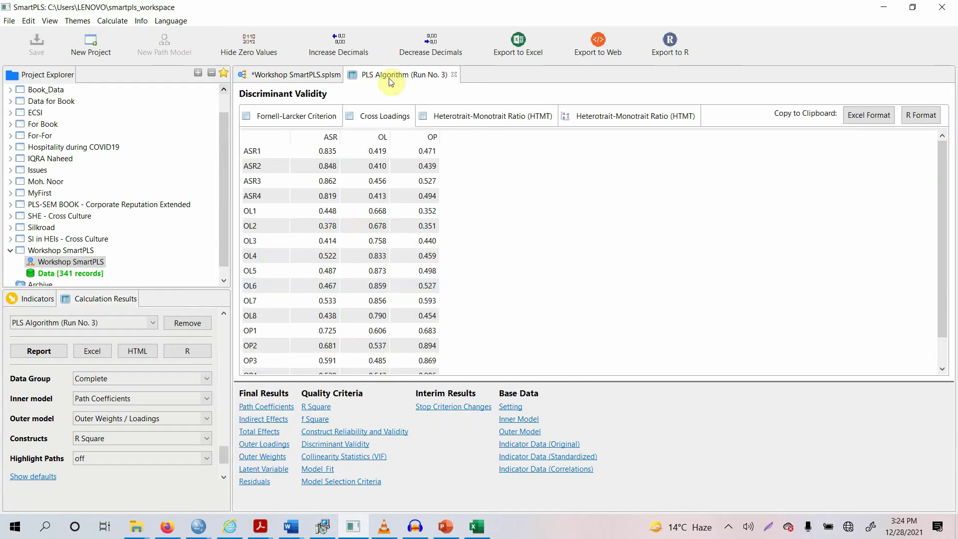
{"action": "left_click", "coordinate": [336, 444]}
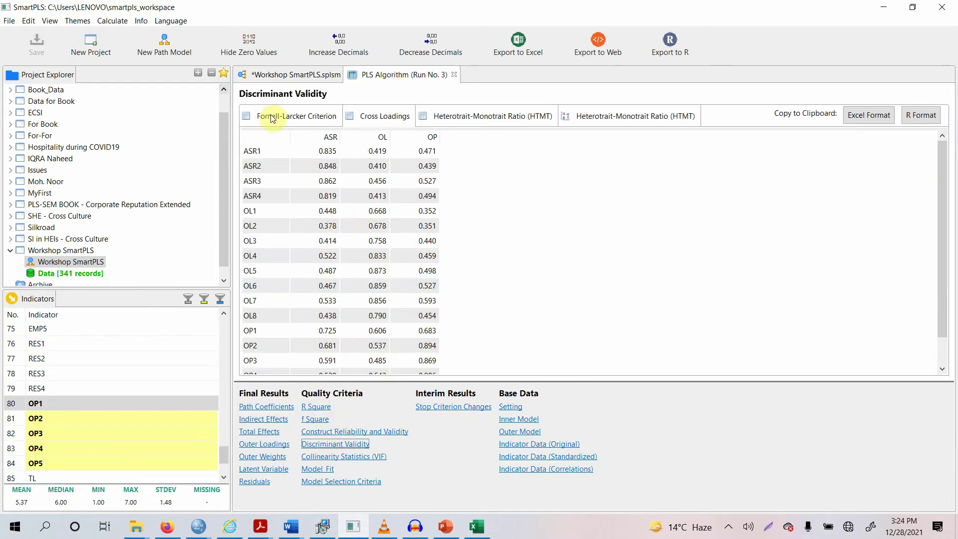
{"action": "left_click", "coordinate": [270, 117]}
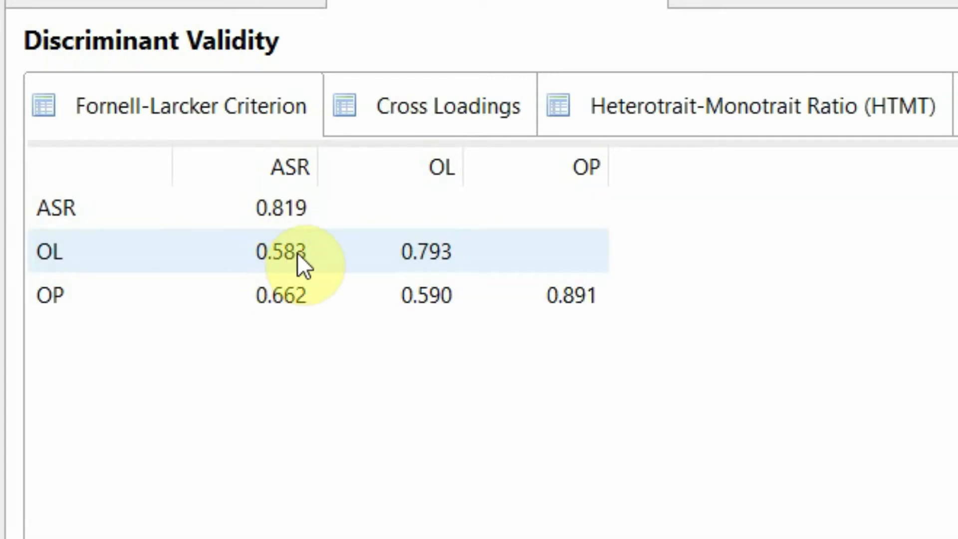
{"action": "left_click", "coordinate": [280, 255]}
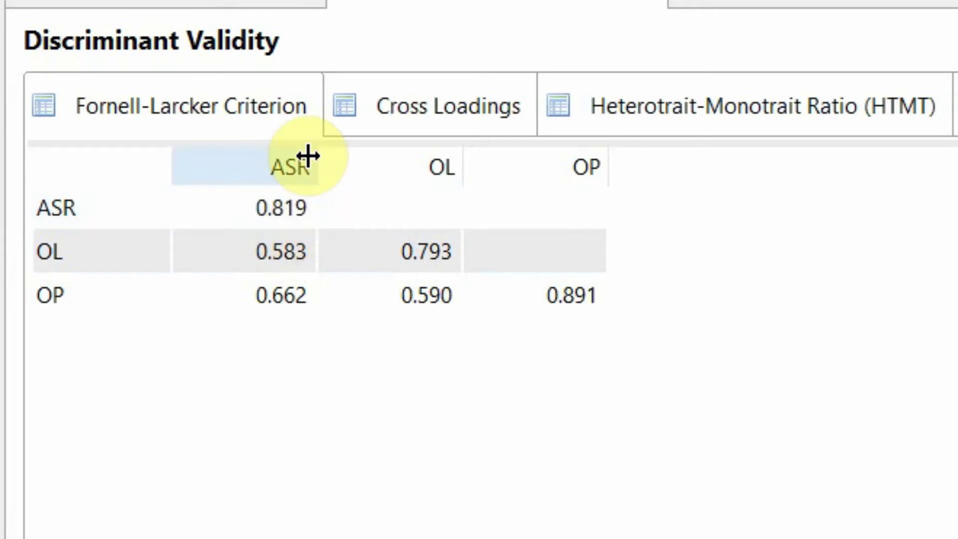
{"action": "left_click", "coordinate": [400, 106]}
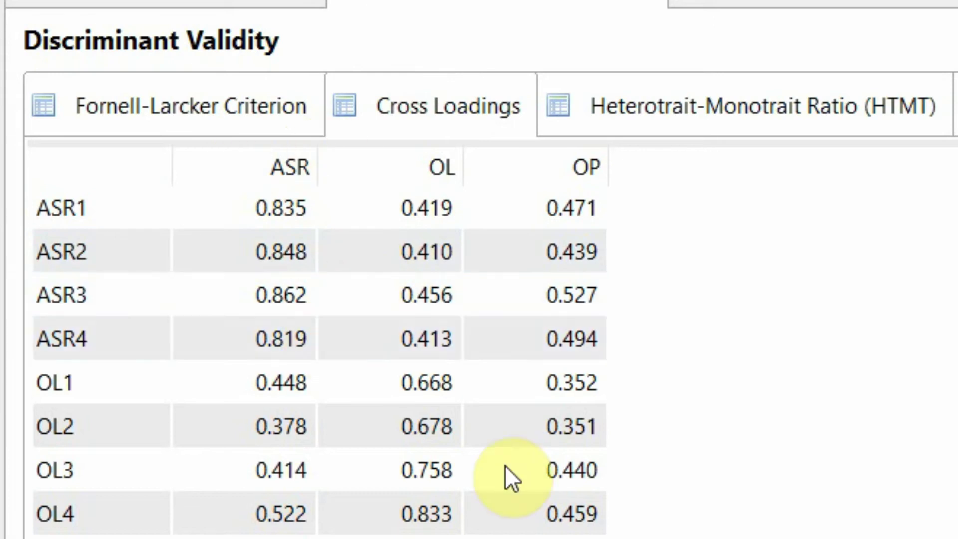
Return to the Excel workbook and set ASR1's cross-loading on OL in C2 to 0.910.
{"action": "key", "text": "alt+Tab"}
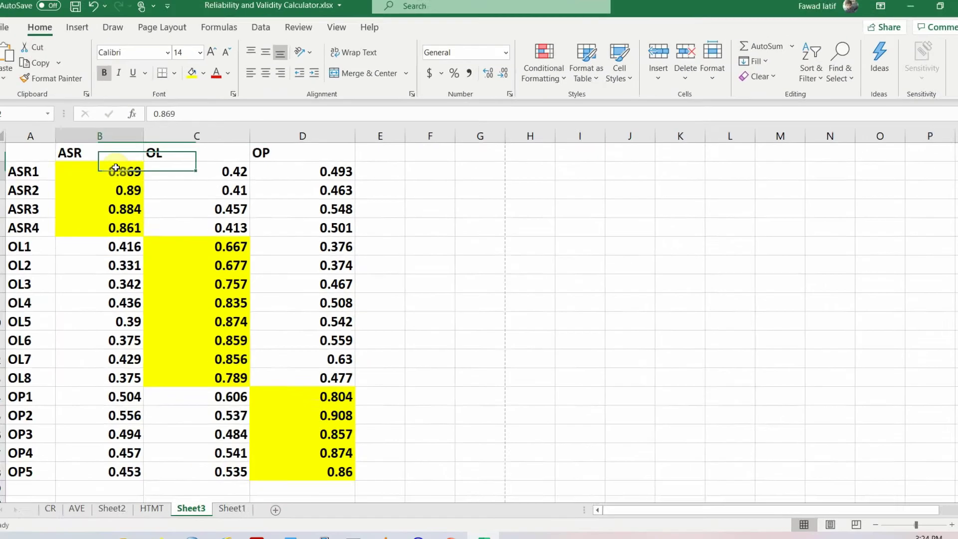
{"action": "left_click", "coordinate": [4, 190]}
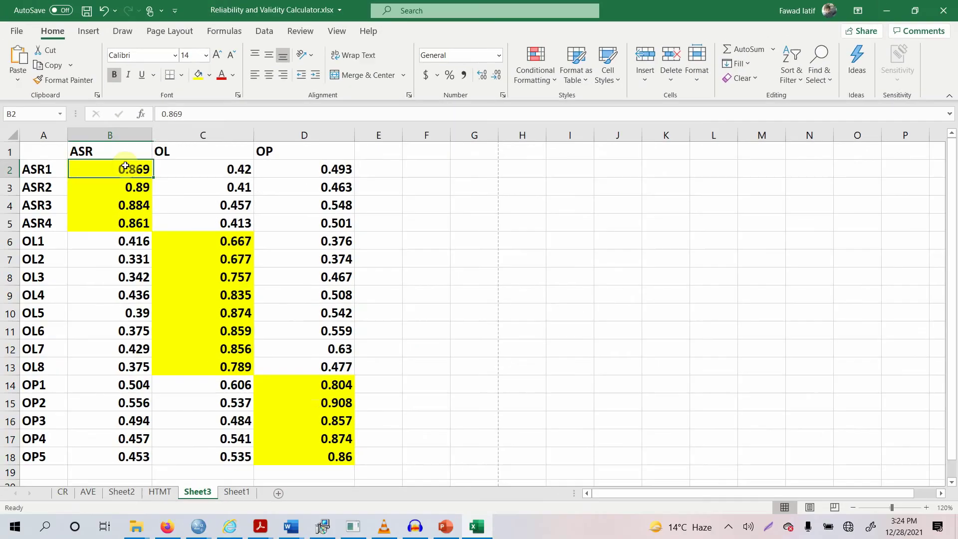
{"action": "key", "text": "Right"}
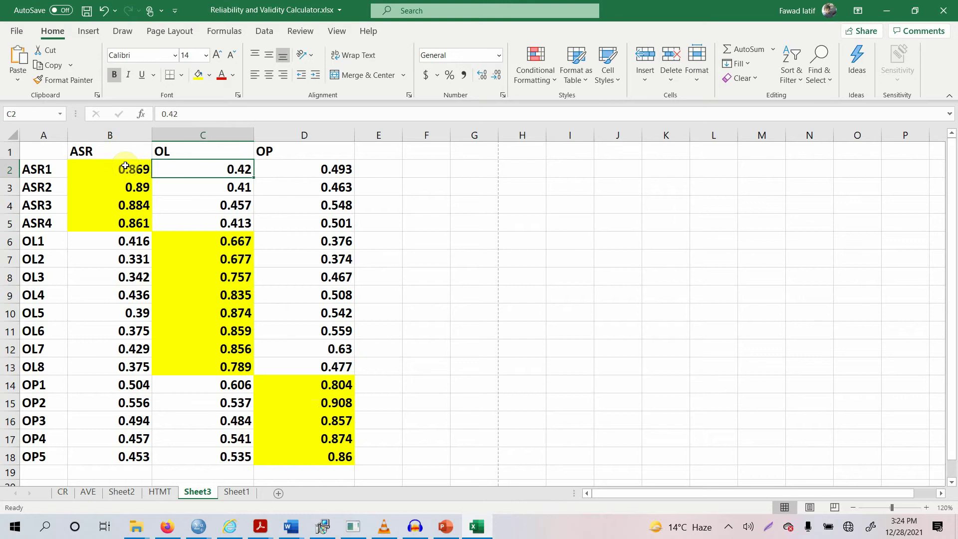
{"action": "type", "text": "0.910"}
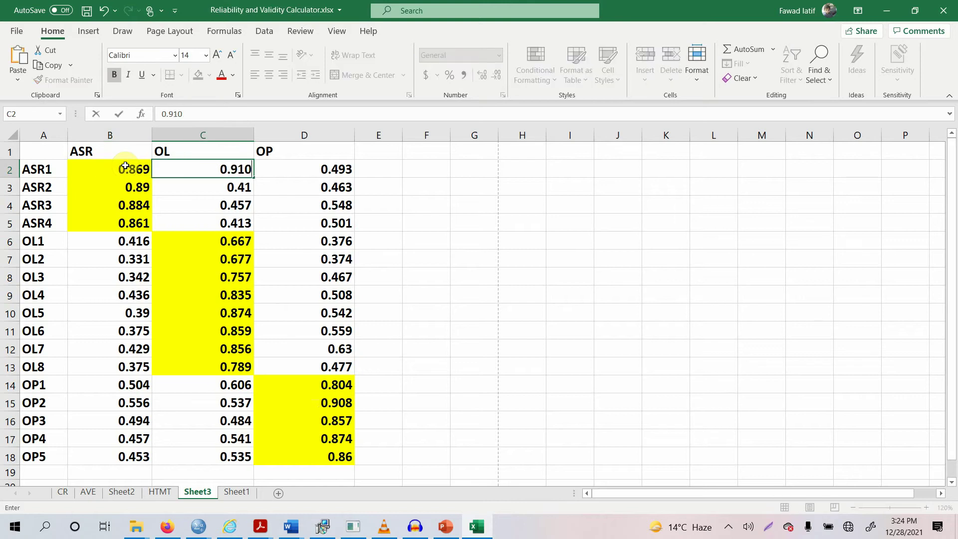
{"action": "left_click", "coordinate": [125, 166]}
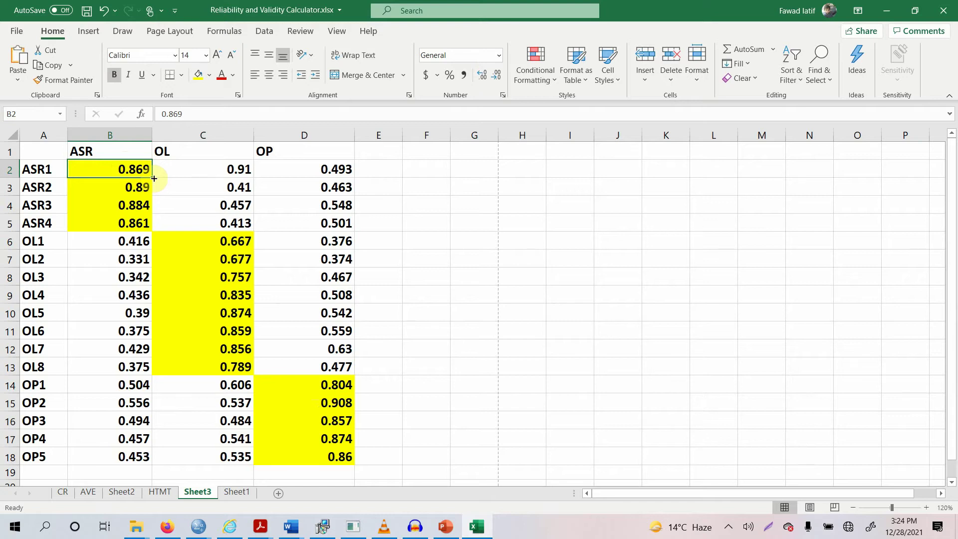
Compare ASR1's loading on ASR with its edited cross-loading on OL, and select the whole ASR1 row.
{"action": "left_click", "coordinate": [195, 170]}
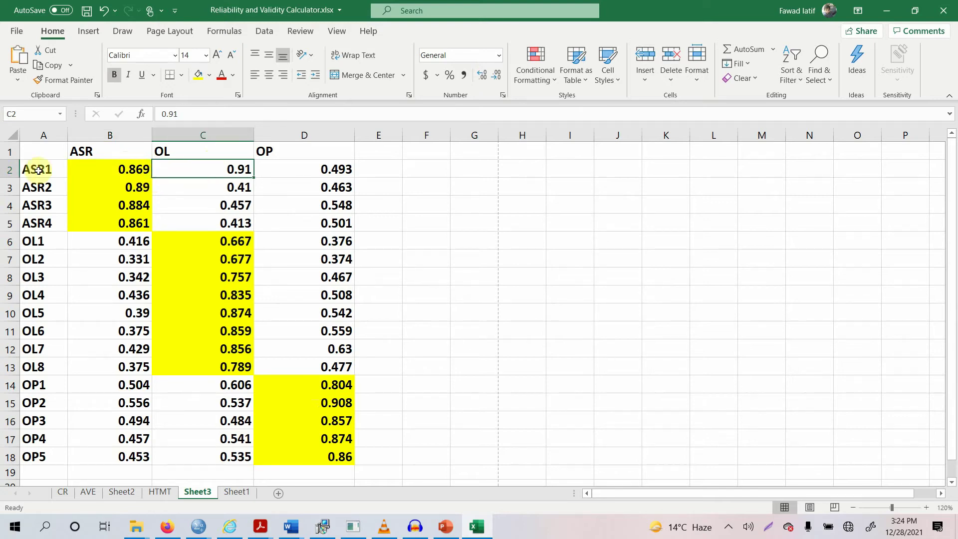
{"action": "left_click", "coordinate": [60, 171]}
{"action": "left_click", "coordinate": [197, 169]}
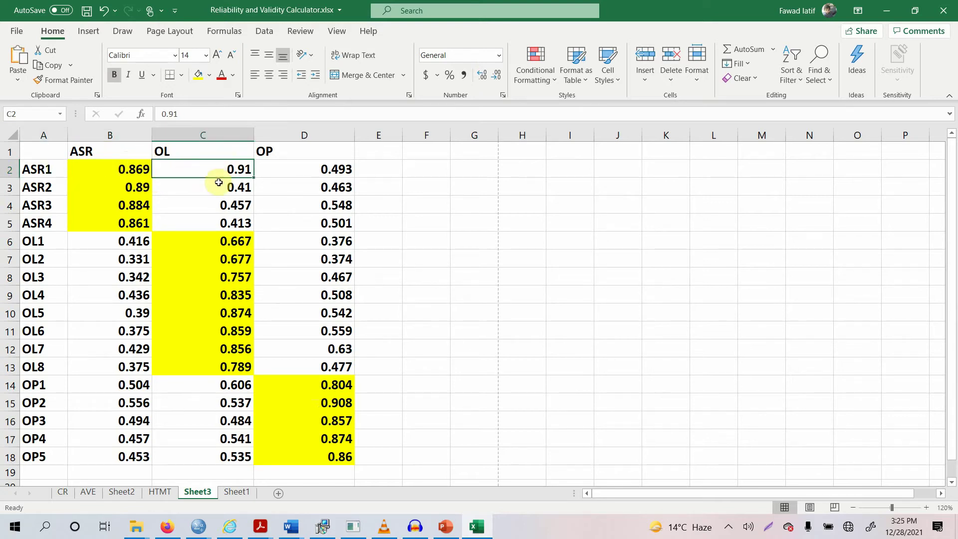
{"action": "left_click", "coordinate": [104, 169]}
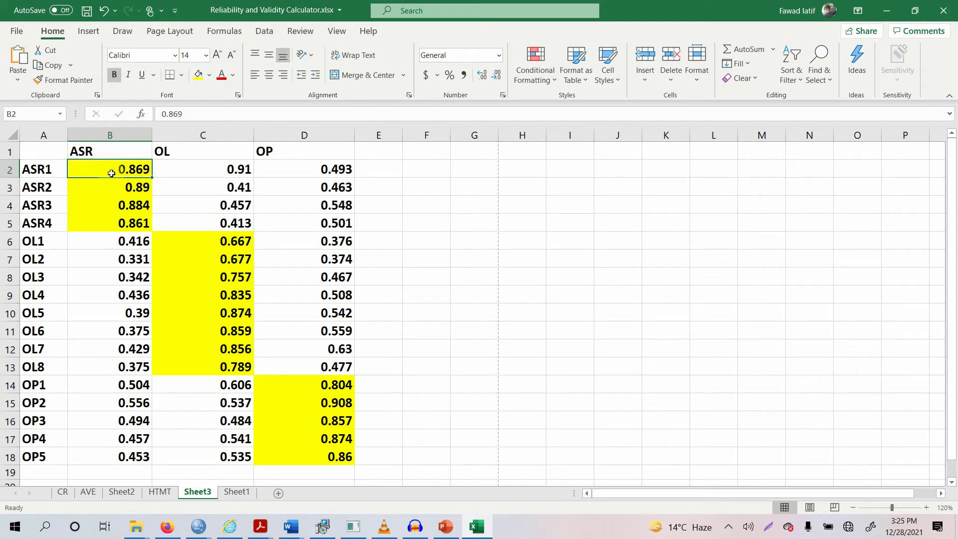
{"action": "left_click", "coordinate": [176, 165]}
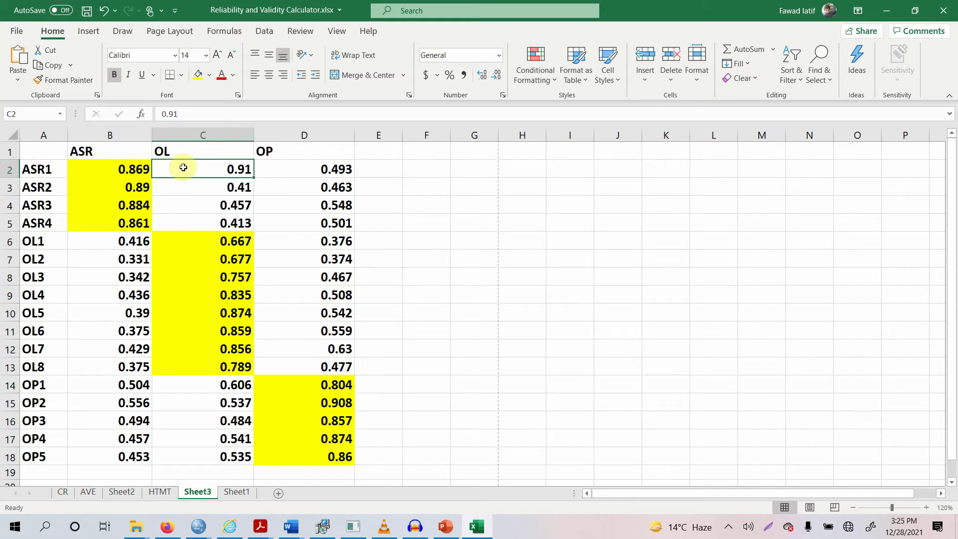
{"action": "left_click", "coordinate": [135, 168]}
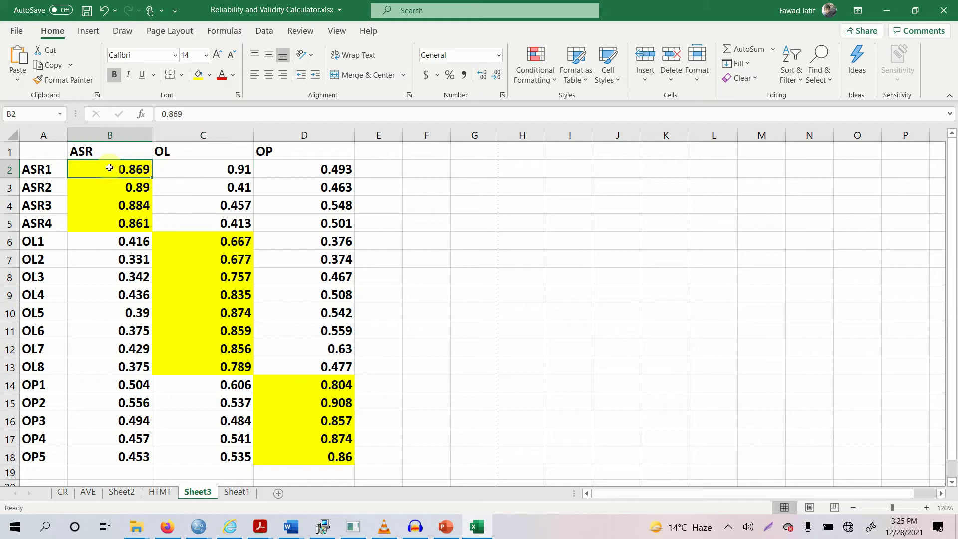
{"action": "left_click", "coordinate": [221, 161]}
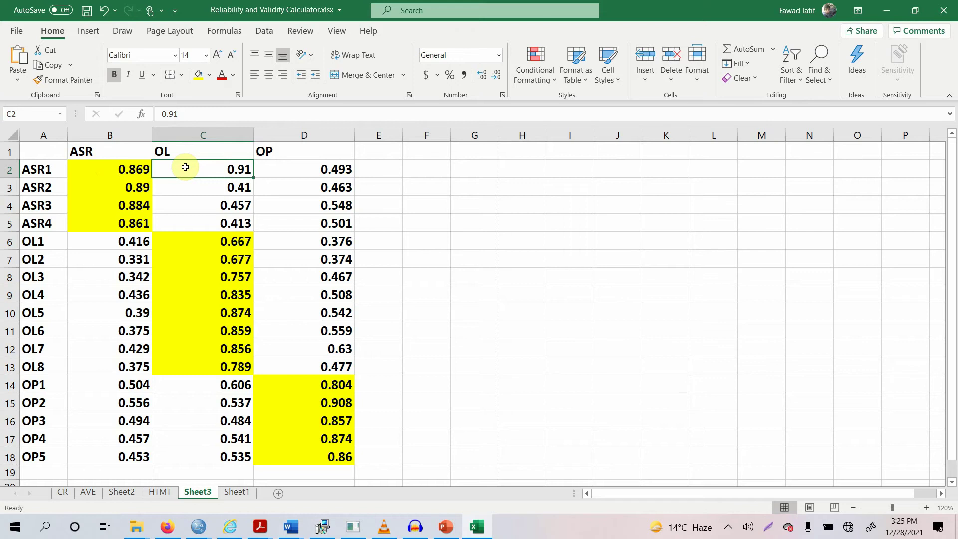
{"action": "left_click", "coordinate": [124, 166]}
{"action": "left_click", "coordinate": [182, 162]}
{"action": "left_click", "coordinate": [125, 167]}
{"action": "left_click", "coordinate": [180, 172]}
{"action": "left_click", "coordinate": [9, 169]}
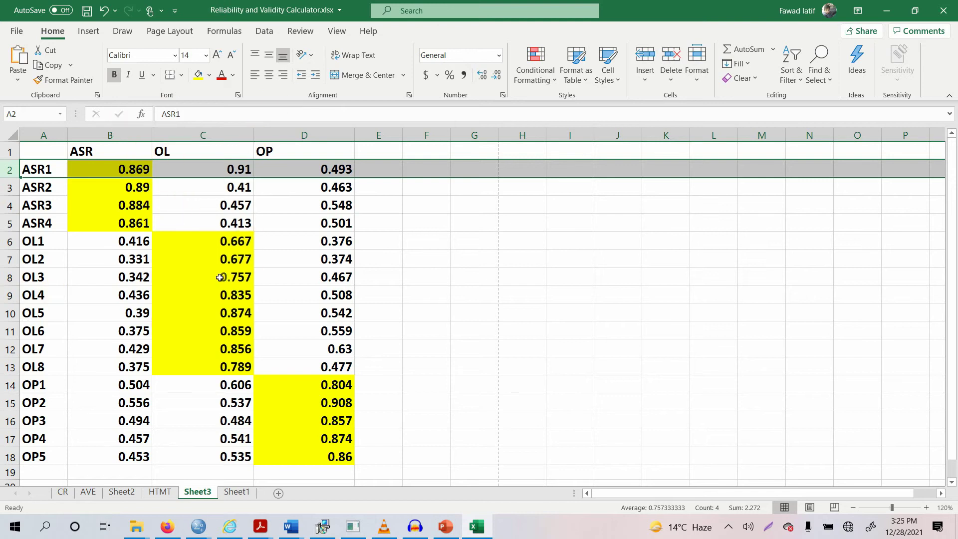
Enter the cross-loading difference note "<.10" in cell F4.
{"action": "left_click", "coordinate": [422, 202]}
{"action": "type", "text": "<.10"}
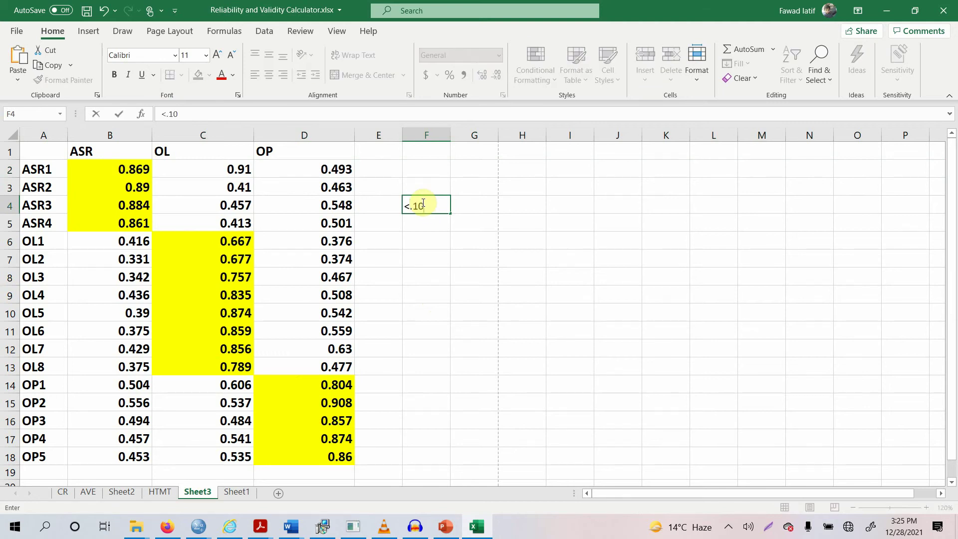